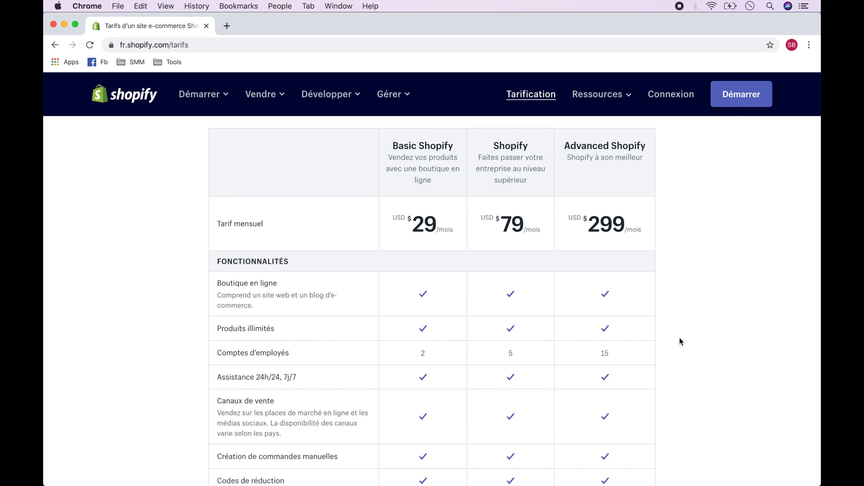
Step: Start the 14-day free trial and submit the sign-up form to create the store
{"action": "scroll", "coordinate": [679, 340], "scroll_direction": "up", "scroll_amount": 5}
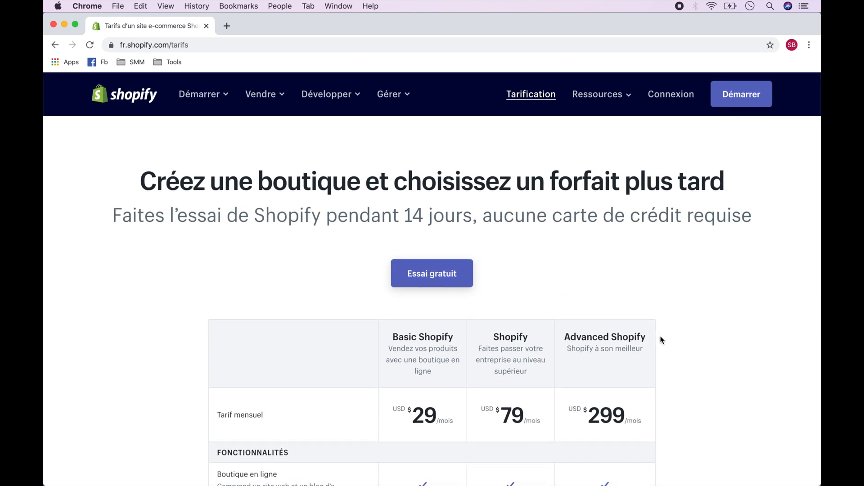
{"action": "left_click", "coordinate": [441, 281]}
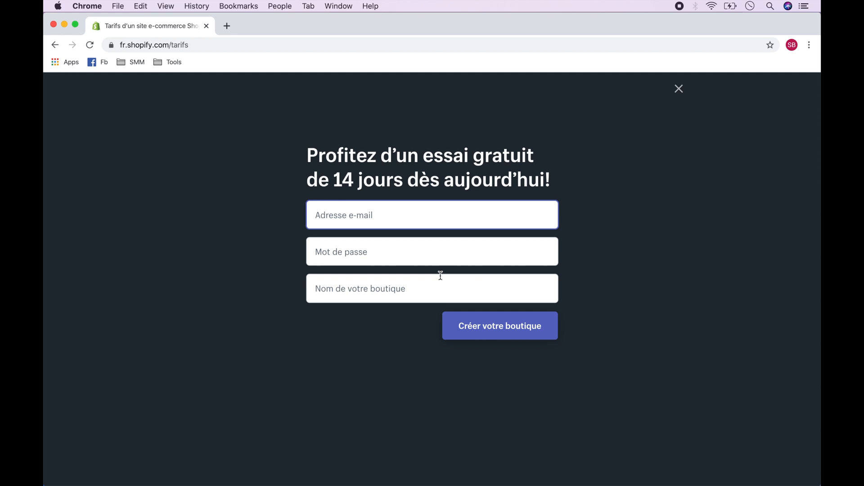
{"action": "left_click", "coordinate": [492, 328]}
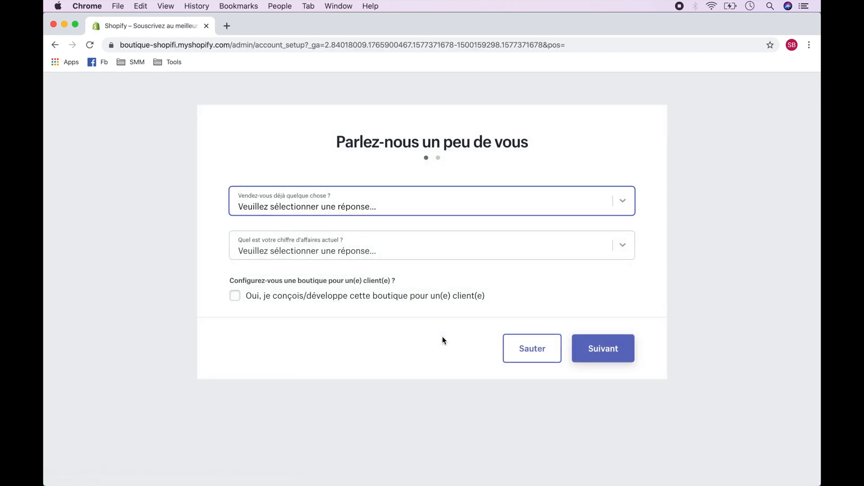
Step: Skip the questionnaire about current sales and submit the business address form to finish creating the store
{"action": "left_click", "coordinate": [532, 349]}
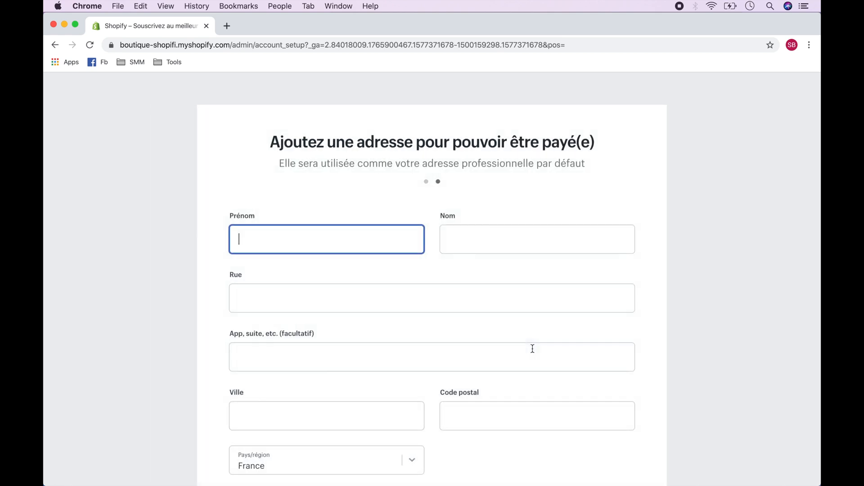
{"action": "scroll", "coordinate": [533, 349], "scroll_direction": "down", "scroll_amount": 5}
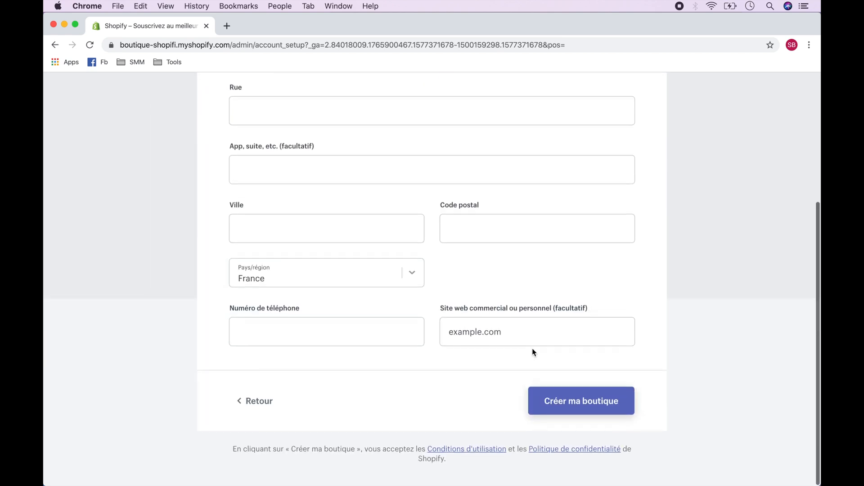
{"action": "left_click", "coordinate": [591, 405]}
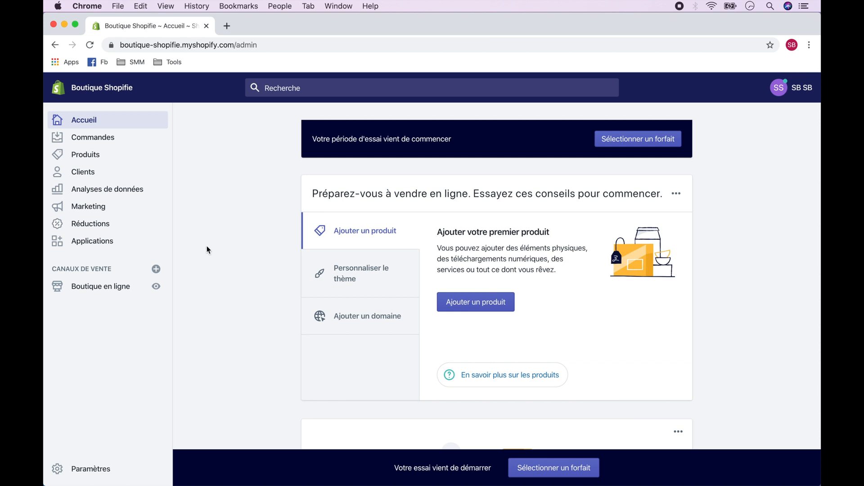
Step: Look through the admin sections for orders, products, customers, analytics, marketing, discounts and applications
{"action": "left_click", "coordinate": [90, 141]}
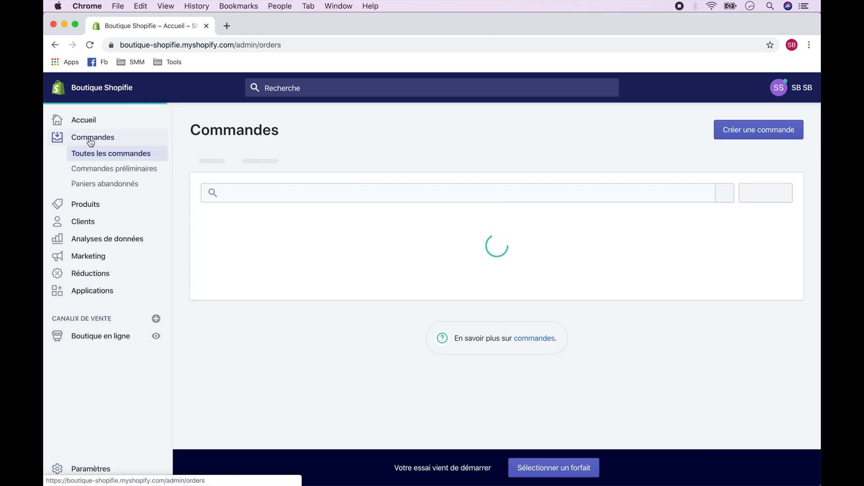
{"action": "left_click", "coordinate": [88, 210]}
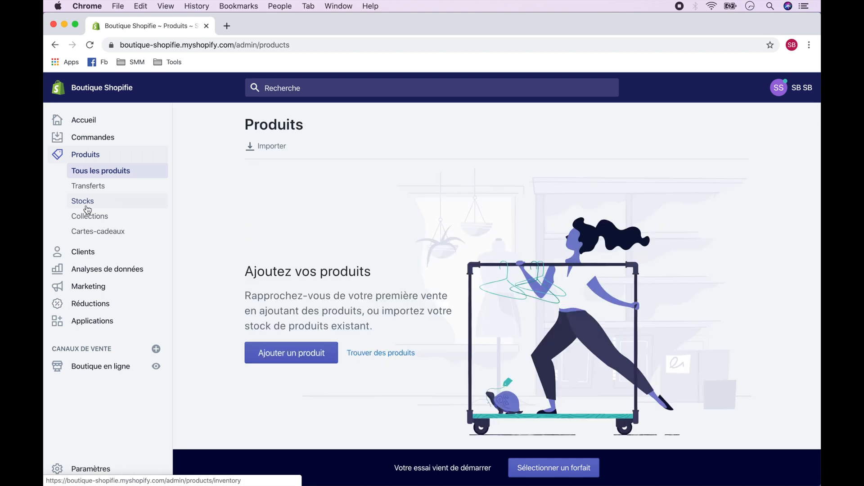
{"action": "left_click", "coordinate": [83, 252]}
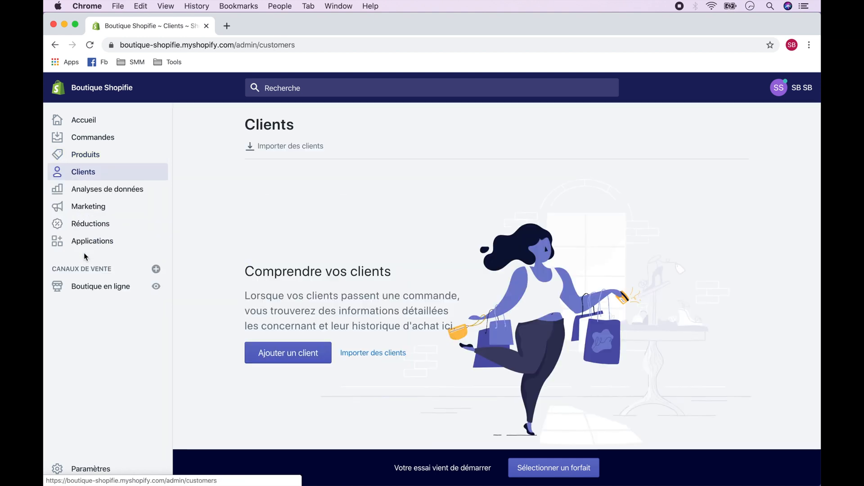
{"action": "left_click", "coordinate": [105, 193]}
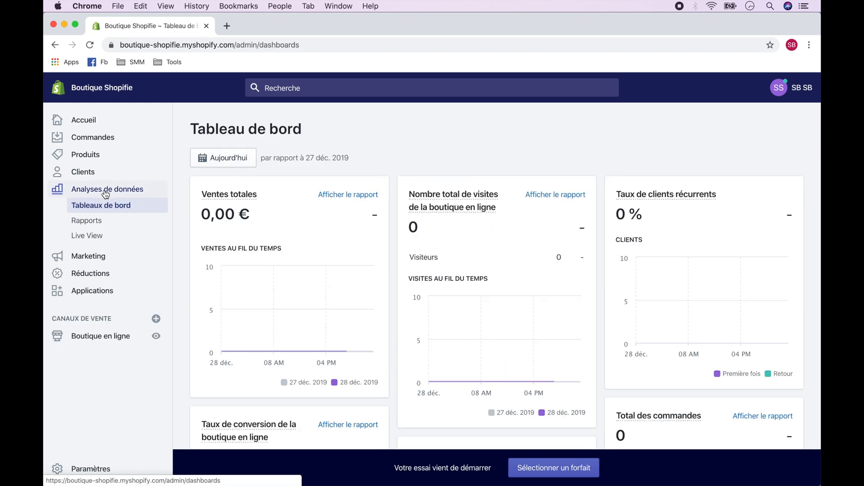
{"action": "left_click", "coordinate": [92, 256]}
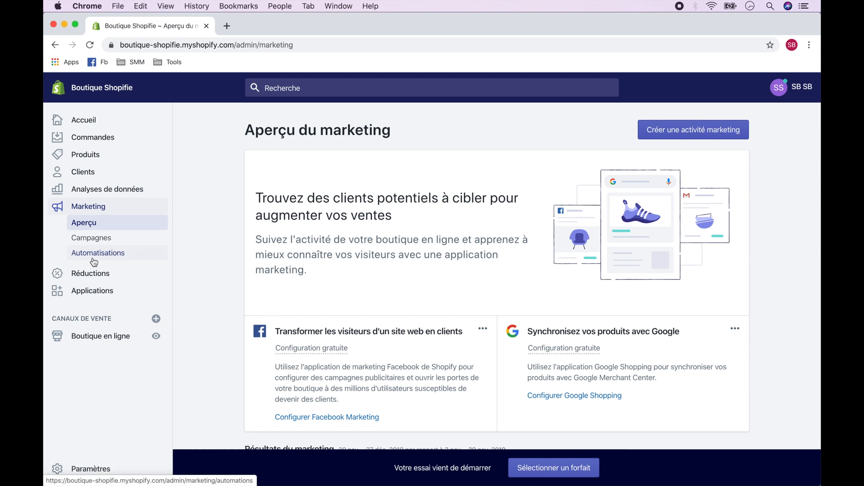
{"action": "left_click", "coordinate": [94, 276]}
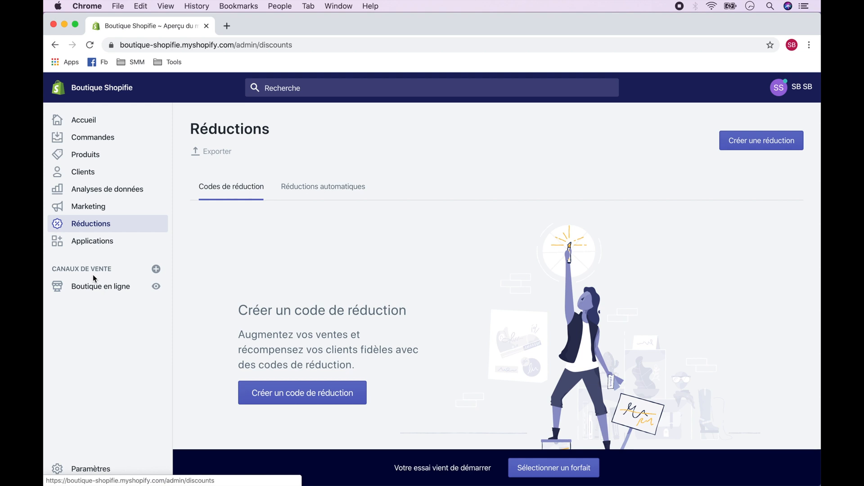
{"action": "left_click", "coordinate": [94, 245]}
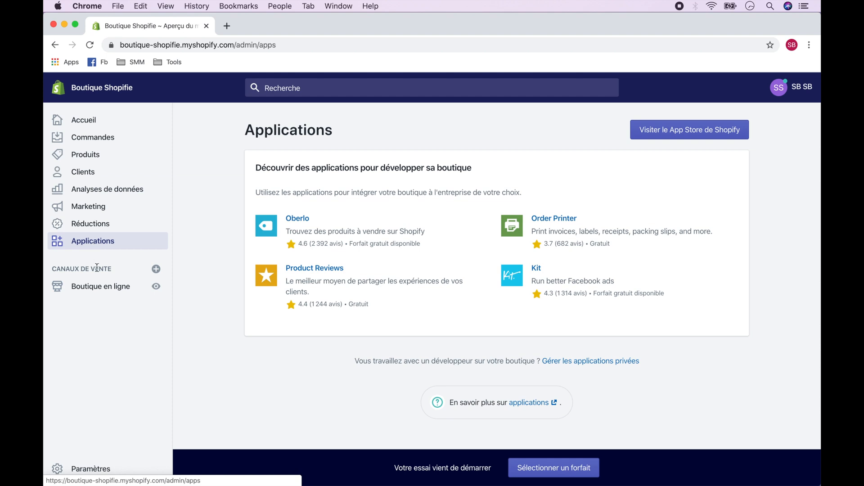
Step: Add the free Brooklyn theme in its Classic style to the online store's theme library
{"action": "left_click", "coordinate": [101, 288]}
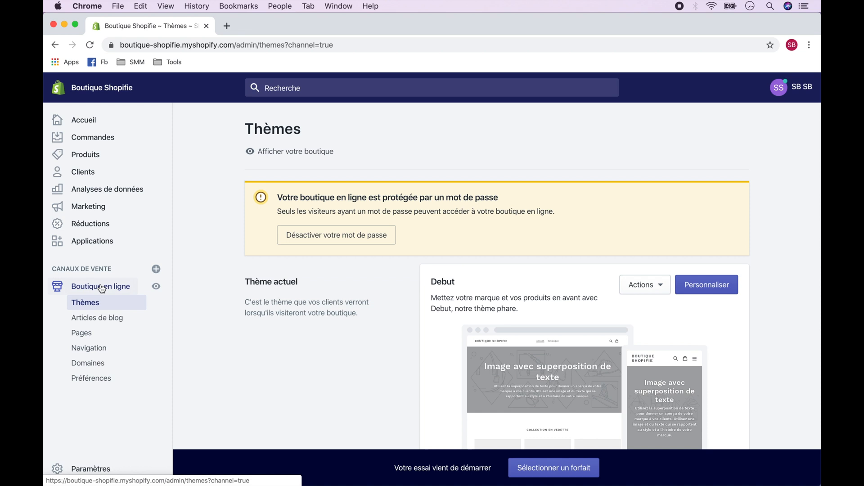
{"action": "scroll", "coordinate": [333, 376], "scroll_direction": "down", "scroll_amount": 5}
{"action": "scroll", "coordinate": [333, 377], "scroll_direction": "up", "scroll_amount": 2}
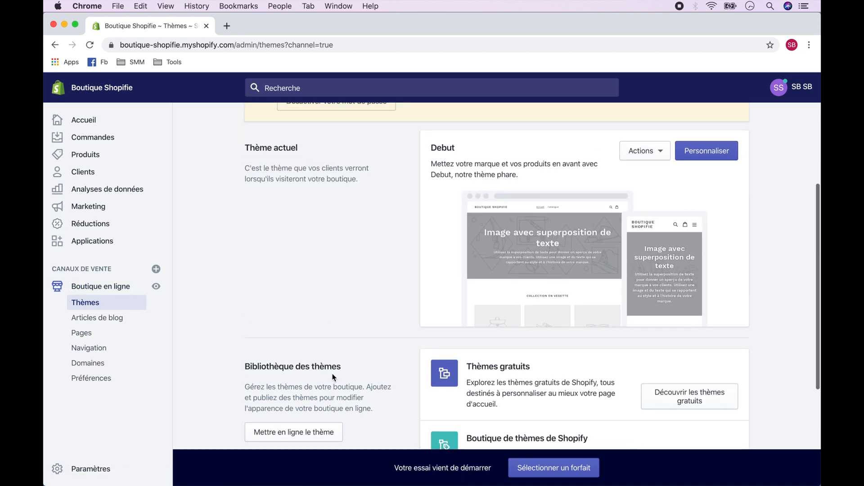
{"action": "left_click", "coordinate": [663, 404]}
{"action": "scroll", "coordinate": [662, 401], "scroll_direction": "down", "scroll_amount": 5}
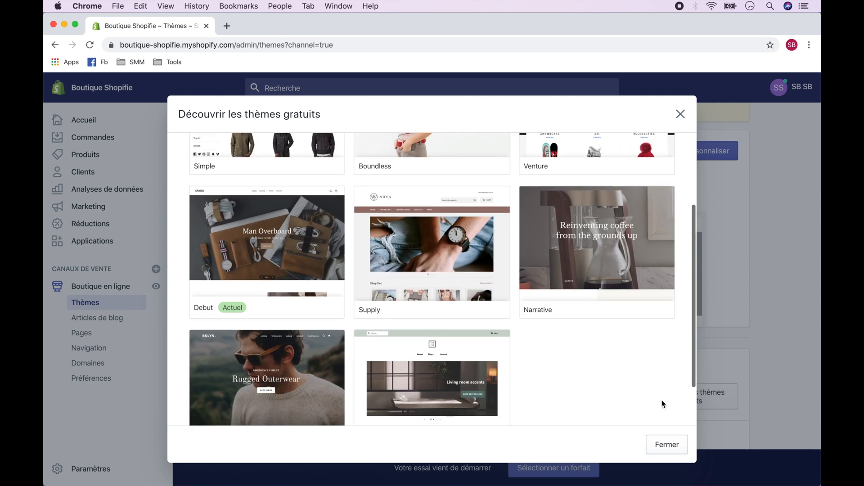
{"action": "left_click", "coordinate": [337, 320]}
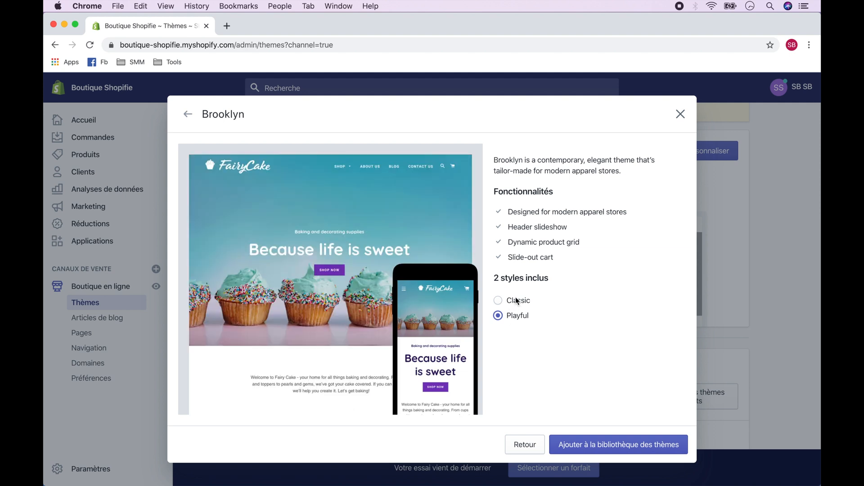
{"action": "left_click", "coordinate": [515, 300]}
{"action": "left_click", "coordinate": [624, 446]}
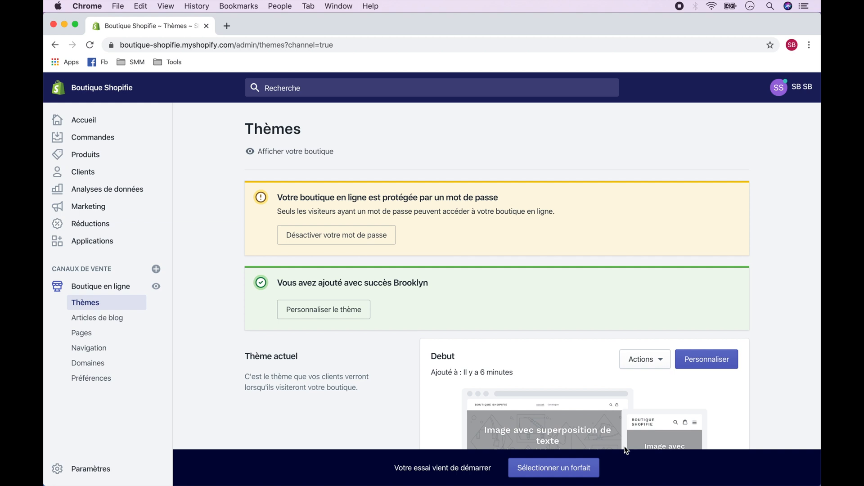
Step: Publish the Brooklyn theme from the theme library as the store's current theme
{"action": "scroll", "coordinate": [625, 447], "scroll_direction": "down", "scroll_amount": 5}
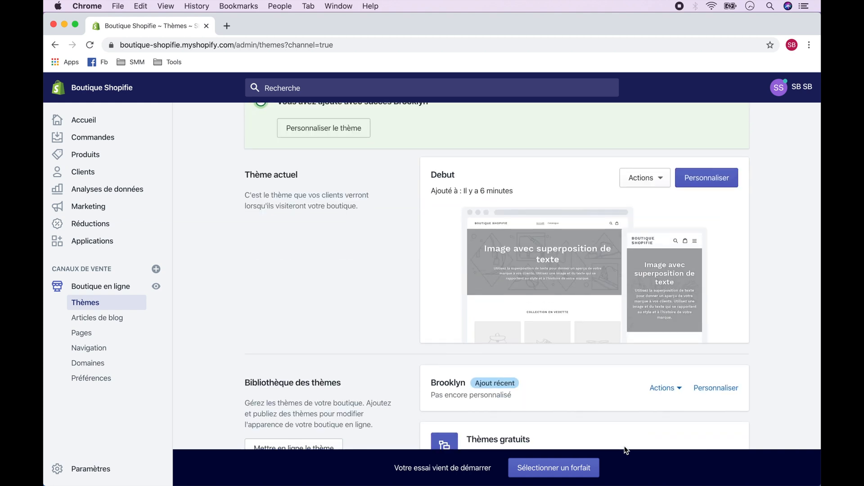
{"action": "left_click", "coordinate": [680, 390]}
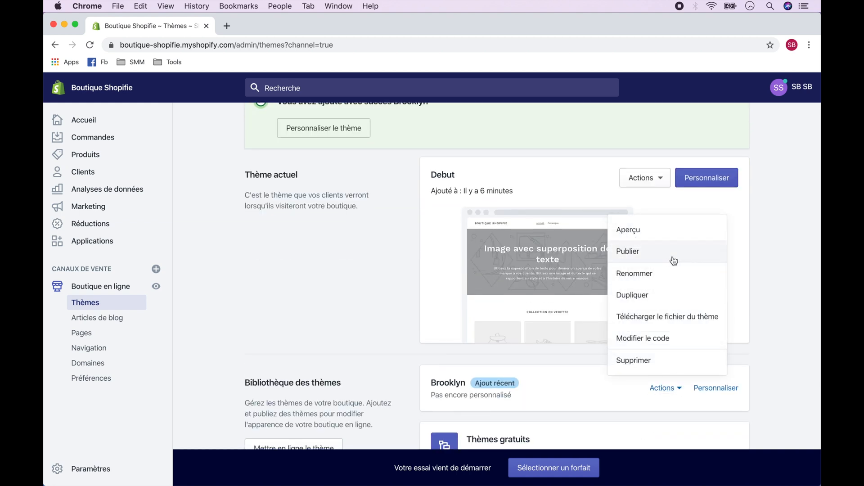
{"action": "left_click", "coordinate": [673, 259]}
{"action": "left_click", "coordinate": [572, 410]}
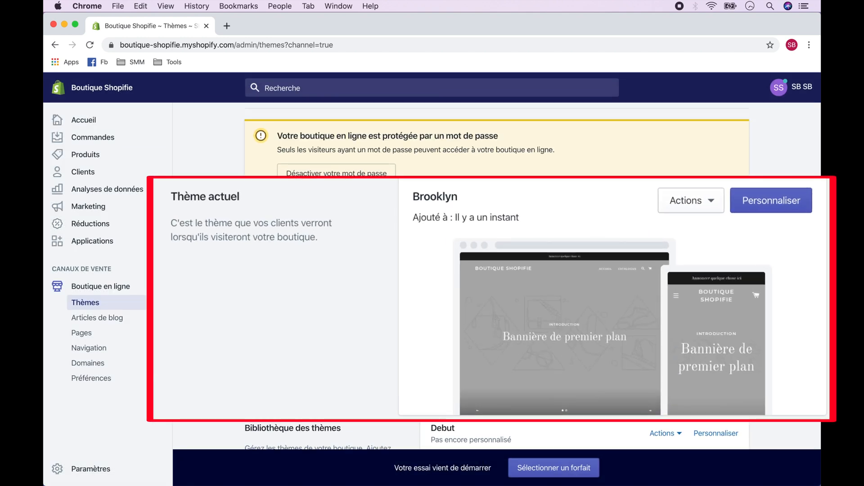
Step: Open the Brooklyn theme for customization and look over its home page preview from banner to footer
{"action": "left_click", "coordinate": [706, 226]}
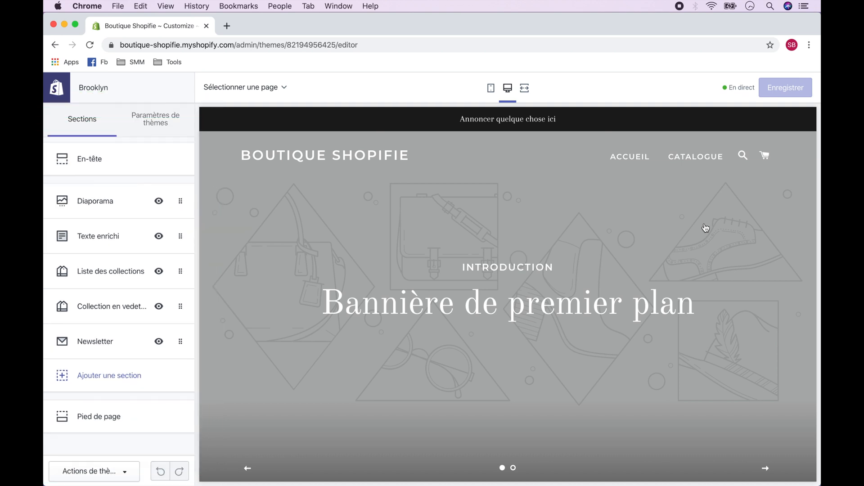
{"action": "scroll", "coordinate": [706, 228], "scroll_direction": "down", "scroll_amount": 15}
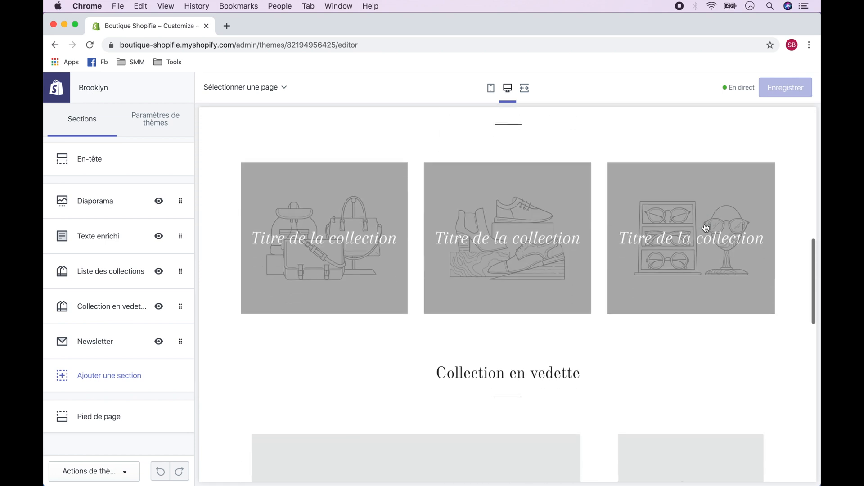
{"action": "scroll", "coordinate": [705, 229], "scroll_direction": "down", "scroll_amount": 7}
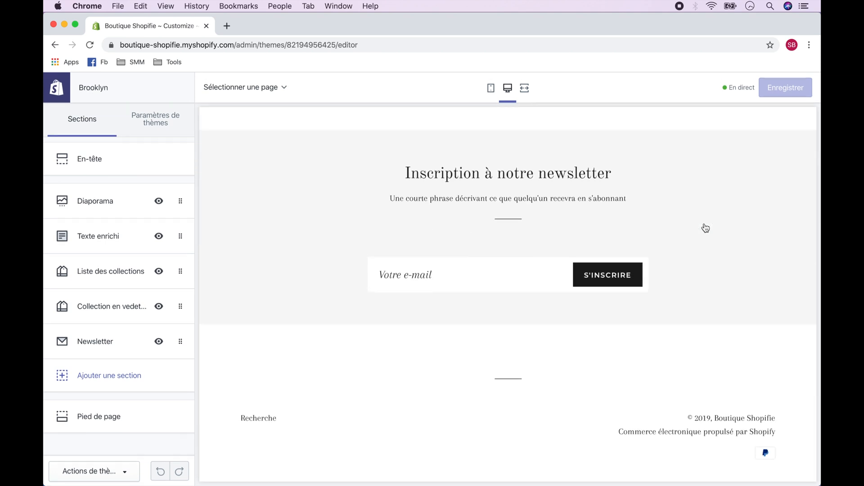
{"action": "scroll", "coordinate": [706, 228], "scroll_direction": "up", "scroll_amount": 15}
{"action": "scroll", "coordinate": [706, 228], "scroll_direction": "up", "scroll_amount": 5}
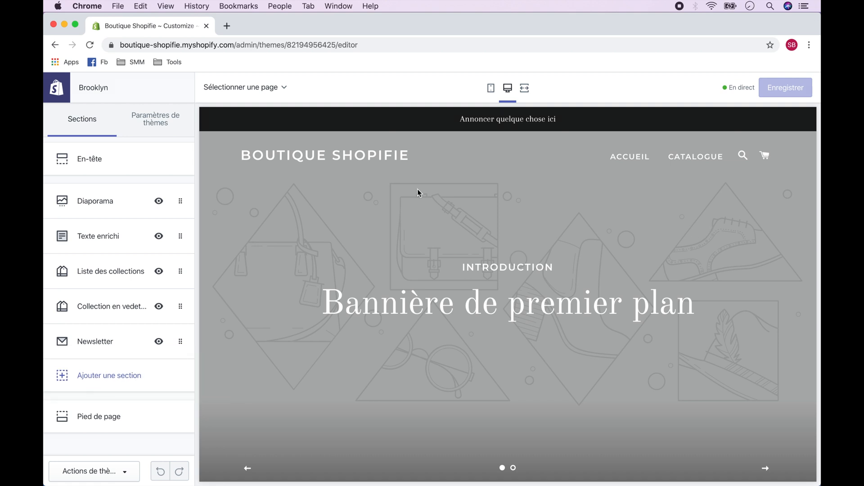
Step: Delete the second slide from the home page's Diaporama section
{"action": "left_click", "coordinate": [106, 202]}
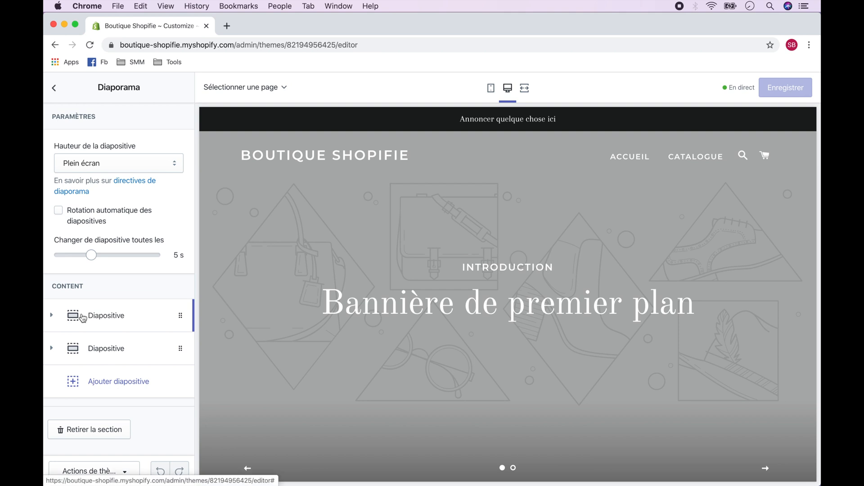
{"action": "left_click", "coordinate": [95, 349]}
{"action": "scroll", "coordinate": [119, 359], "scroll_direction": "down", "scroll_amount": 10}
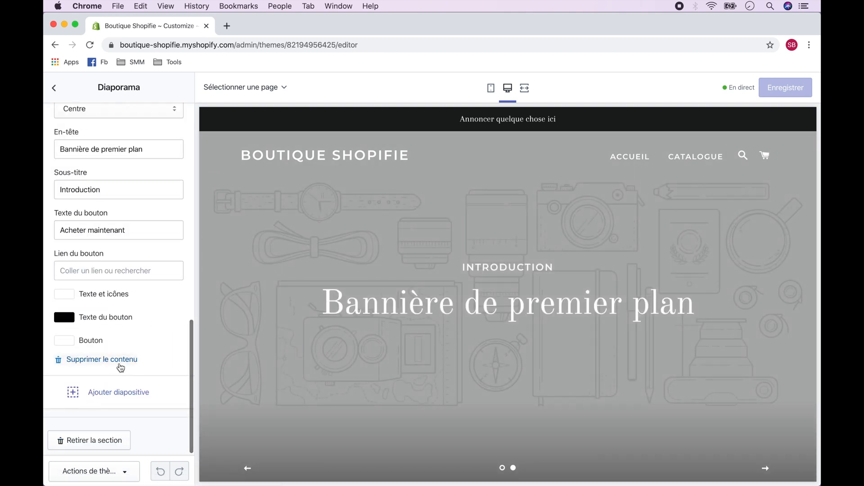
{"action": "left_click", "coordinate": [119, 363]}
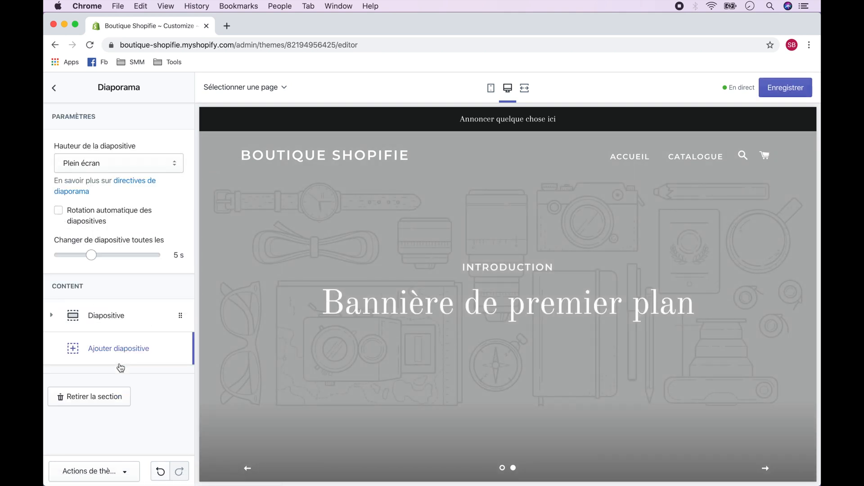
Step: Upload fashion-2309519_1280.jpg and set it as the image of the remaining Diaporama slide
{"action": "left_click", "coordinate": [122, 316]}
{"action": "scroll", "coordinate": [128, 321], "scroll_direction": "down", "scroll_amount": 3}
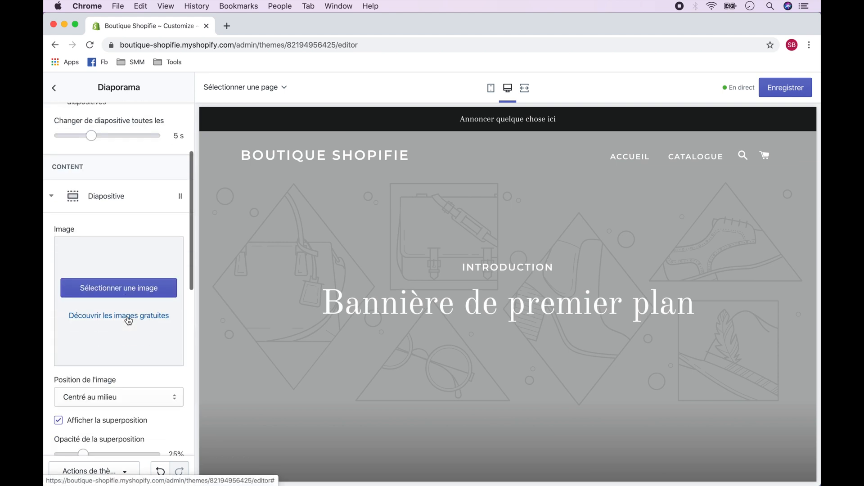
{"action": "left_click", "coordinate": [141, 285]}
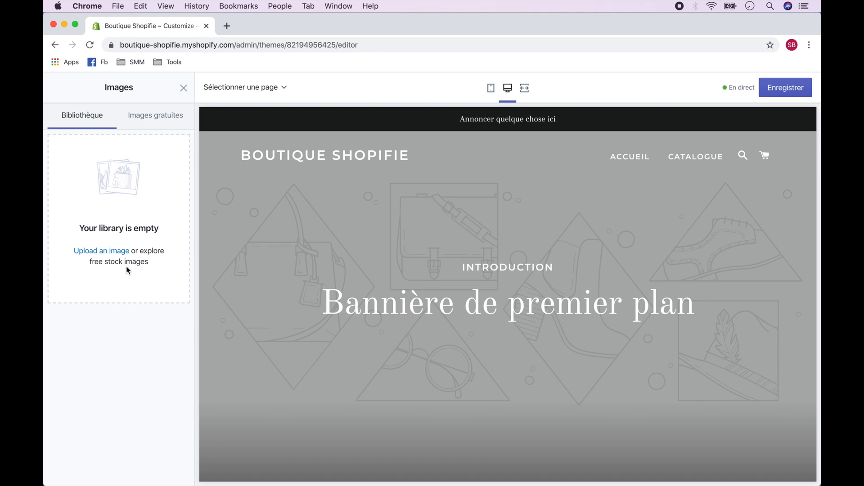
{"action": "left_click", "coordinate": [117, 257]}
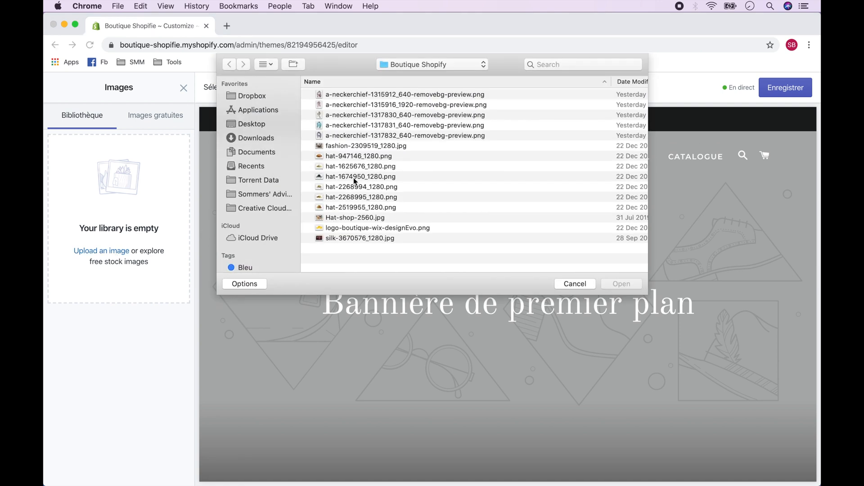
{"action": "double_click", "coordinate": [396, 145]}
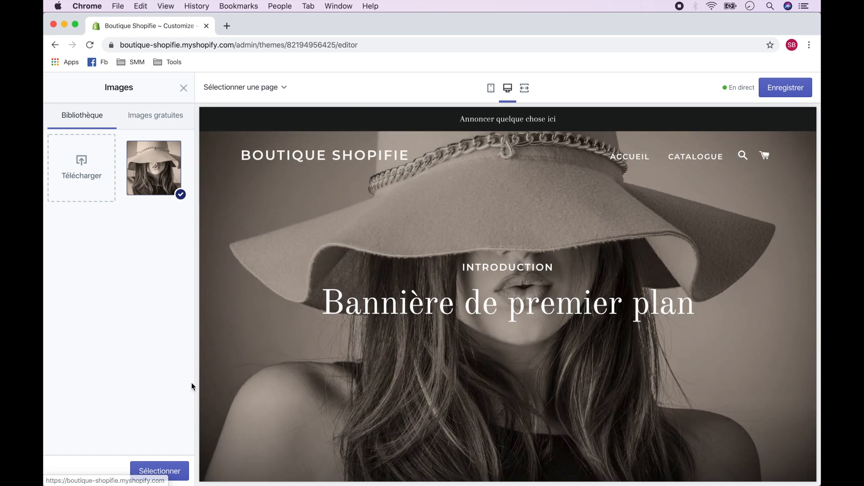
{"action": "left_click", "coordinate": [160, 472]}
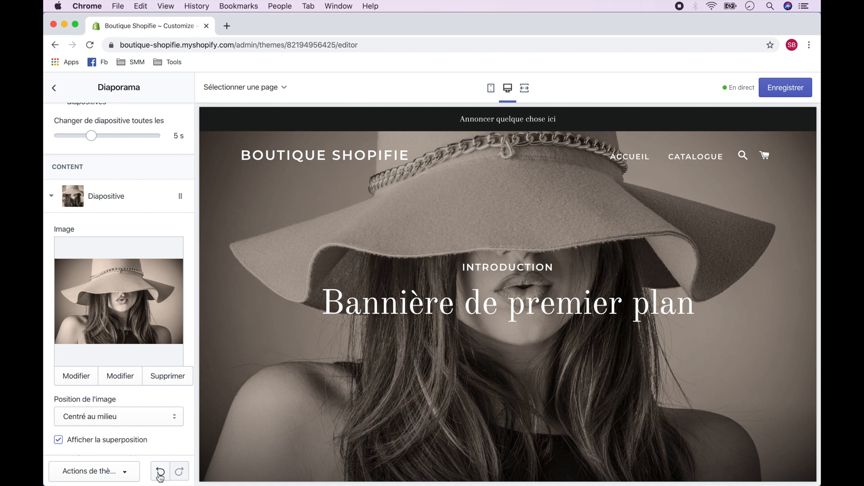
Step: Set the slide's heading (En-tête) to "Boutique Shopifie"
{"action": "scroll", "coordinate": [162, 450], "scroll_direction": "down", "scroll_amount": 10}
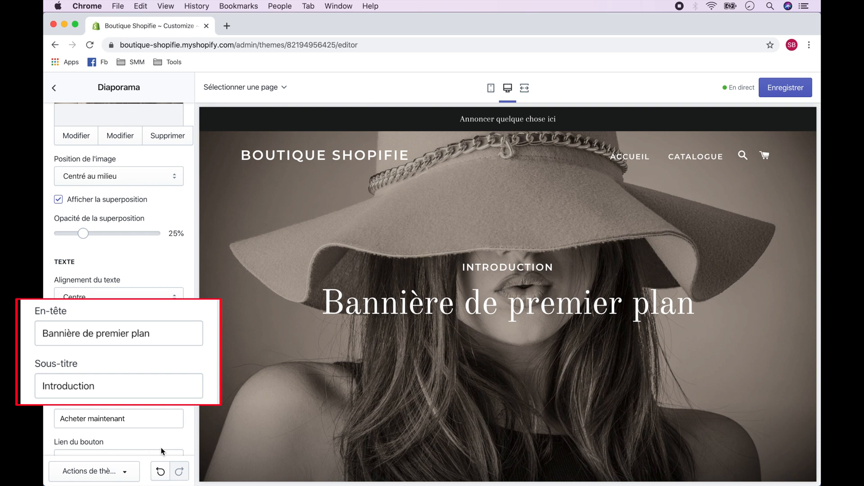
{"action": "type", "text": "Boutique Shopifie"}
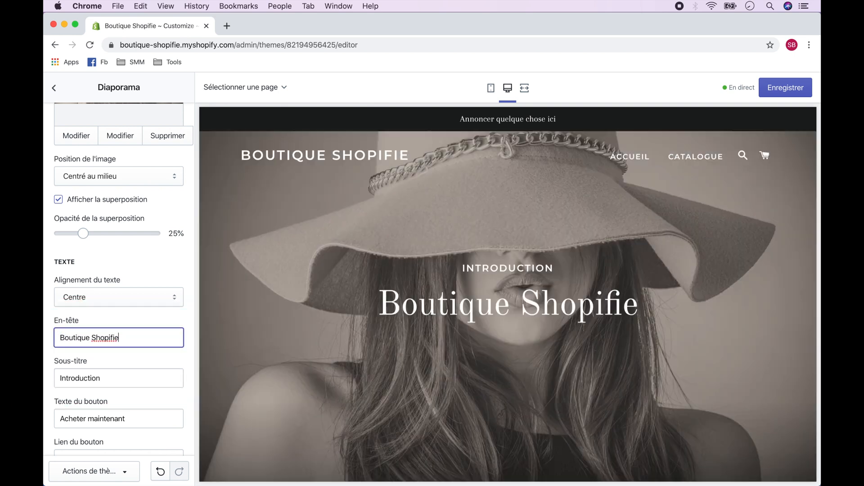
Step: Set the slide's subtitle (Sous-titre) to "Foulards et Chapeaux"
{"action": "key", "text": "Tab"}
{"action": "key", "text": "BackSpace"}
{"action": "type", "text": "Foulards et Chapeaux"}
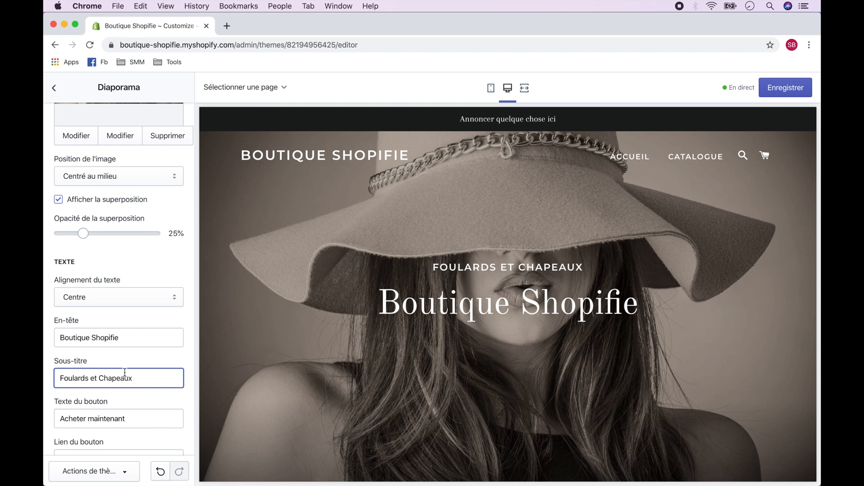
{"action": "scroll", "coordinate": [125, 372], "scroll_direction": "down", "scroll_amount": 5}
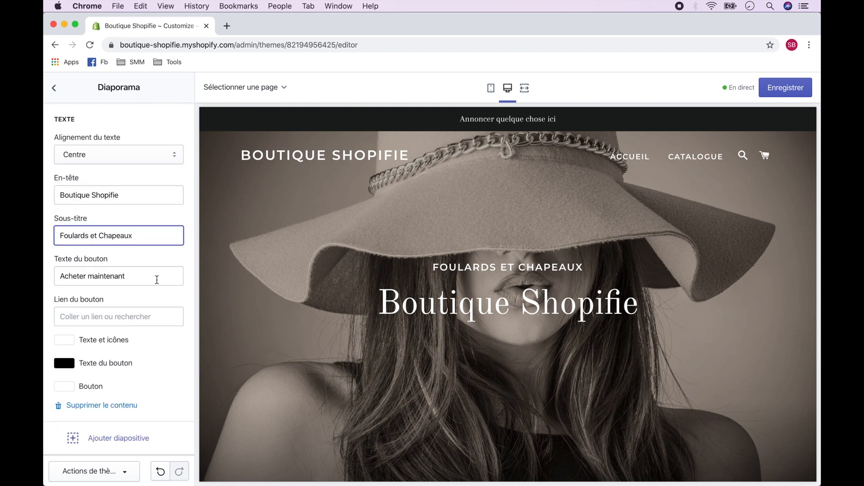
{"action": "left_click", "coordinate": [157, 280]}
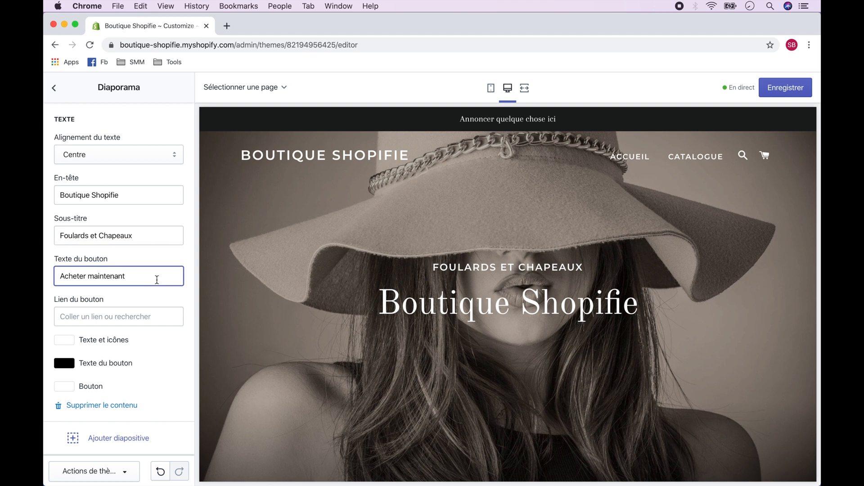
{"action": "left_click", "coordinate": [135, 312]}
{"action": "type", "text": "https:"}
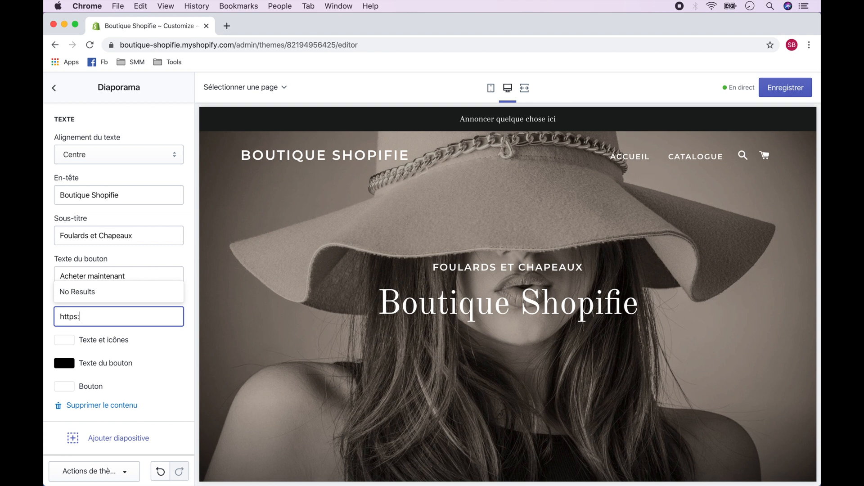
{"action": "type", "text": "//somme"}
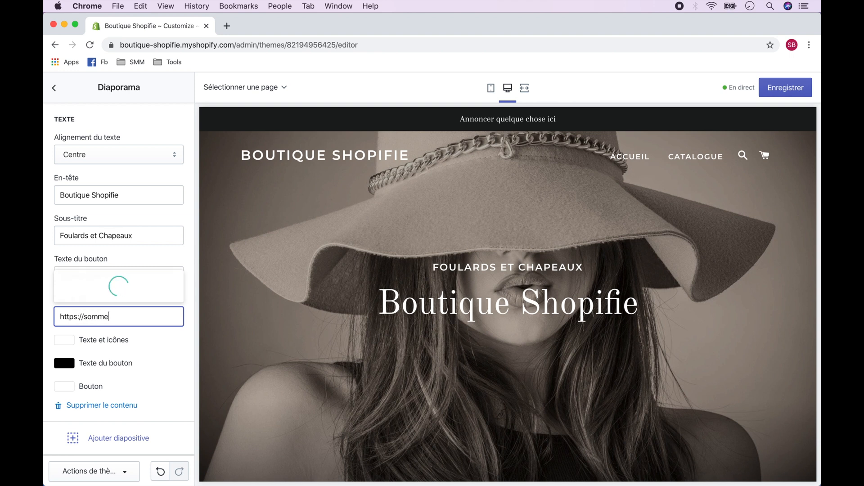
{"action": "type", "text": "rsadvisors.com"}
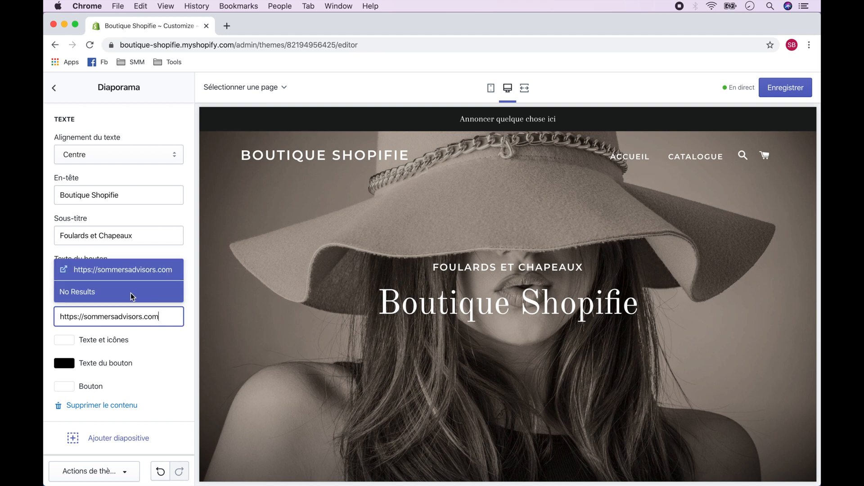
{"action": "left_click", "coordinate": [132, 272]}
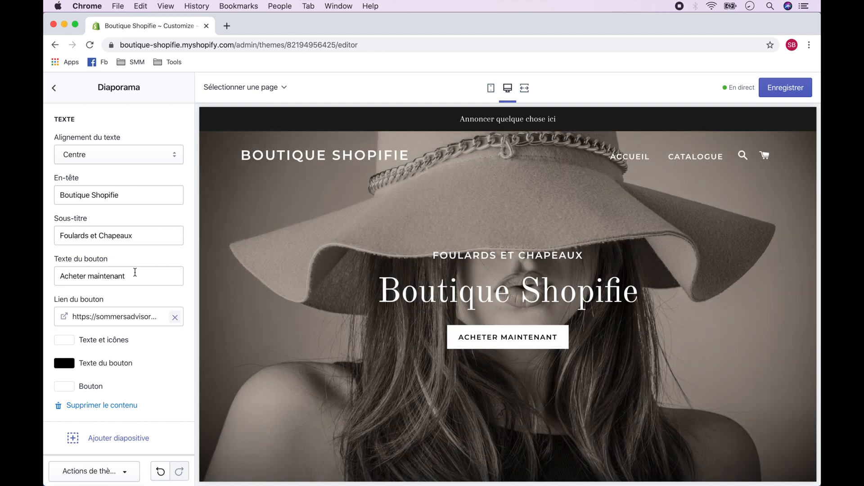
Step: Remove the slide's button link and clear its button text, then save the theme
{"action": "left_click", "coordinate": [175, 318]}
{"action": "triple_click", "coordinate": [128, 280]}
{"action": "key", "text": "BackSpace"}
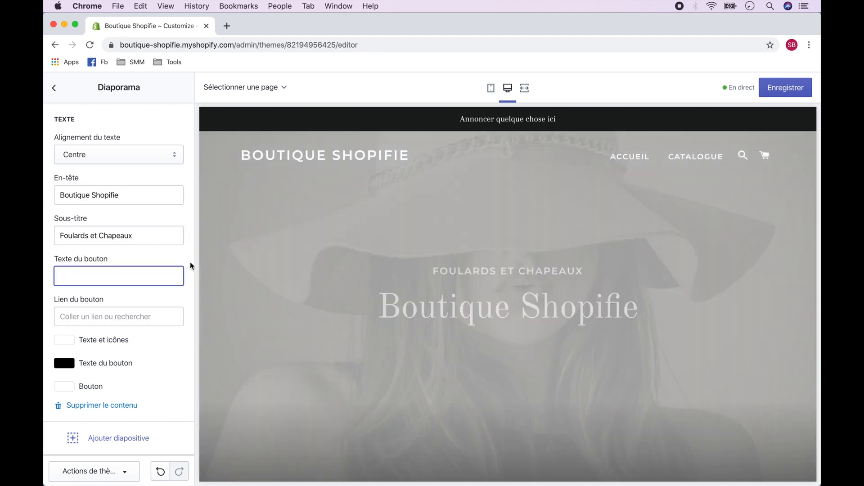
{"action": "left_click", "coordinate": [191, 264]}
{"action": "left_click", "coordinate": [789, 92]}
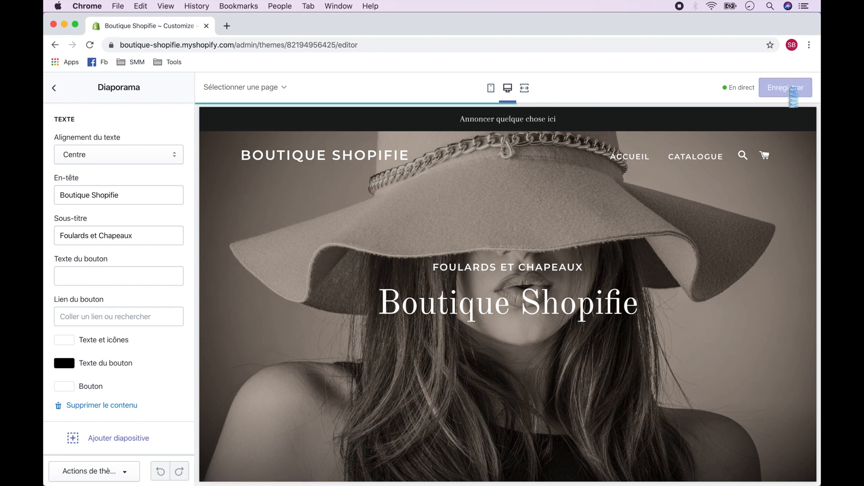
Step: Leave the Diaporama settings and hide the Texte enrichi section of the home page
{"action": "left_click", "coordinate": [54, 89]}
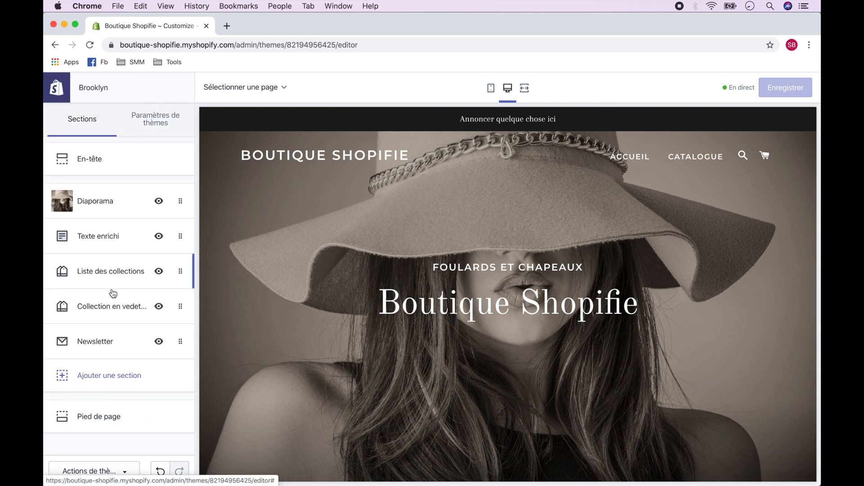
{"action": "scroll", "coordinate": [317, 347], "scroll_direction": "down", "scroll_amount": 8}
{"action": "scroll", "coordinate": [292, 315], "scroll_direction": "up", "scroll_amount": 2}
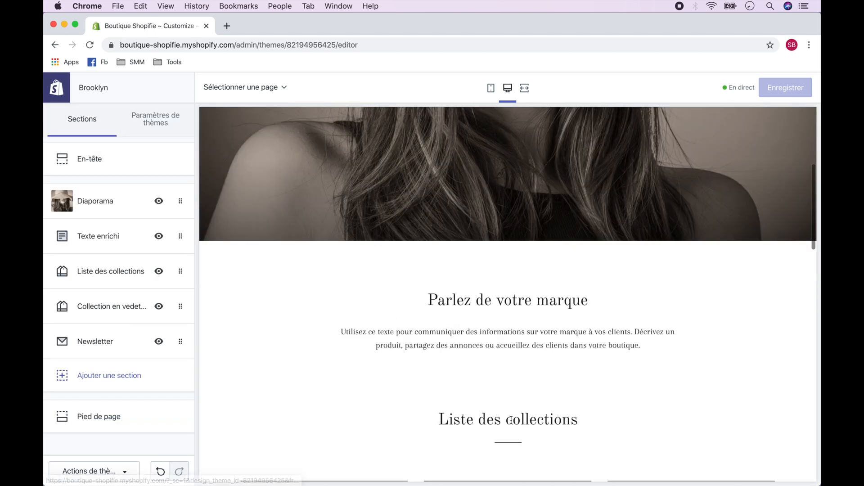
{"action": "left_click", "coordinate": [161, 240]}
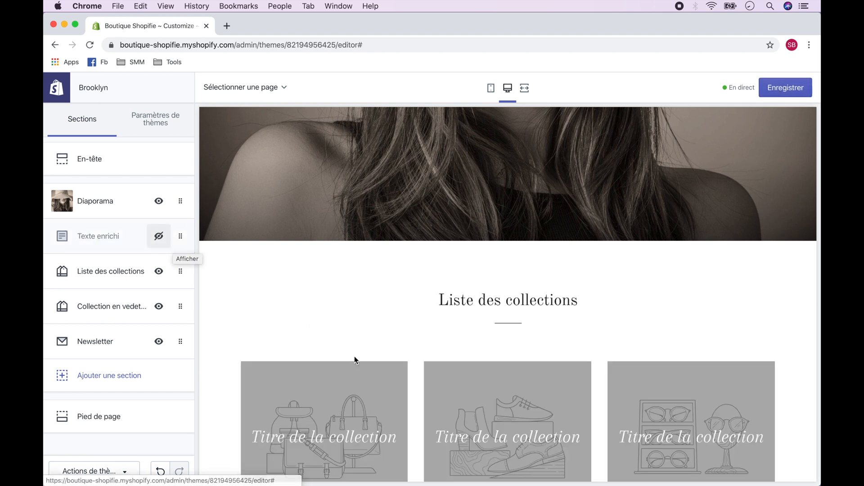
Step: Reorder the sections so Collection en vedette and Liste des collections follow Diaporama, and hide the Newsletter section
{"action": "scroll", "coordinate": [355, 356], "scroll_direction": "down", "scroll_amount": 9}
{"action": "scroll", "coordinate": [459, 284], "scroll_direction": "up", "scroll_amount": 6}
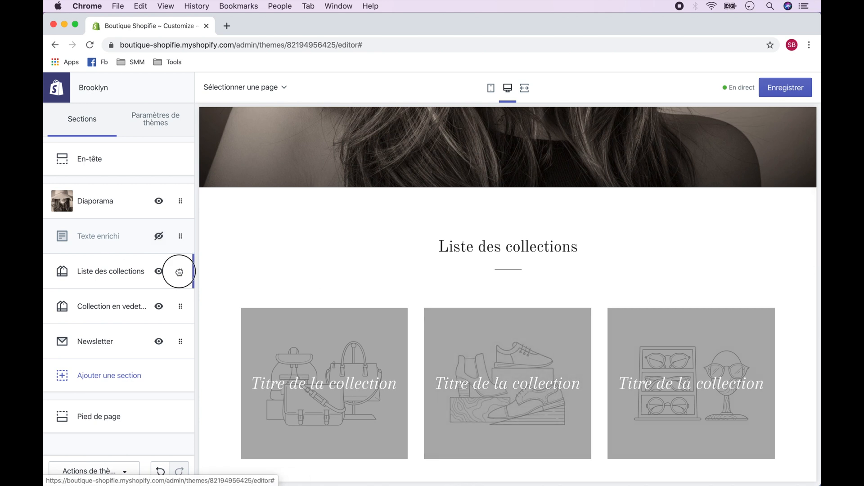
{"action": "left_click_drag", "start_coordinate": [177, 272], "coordinate": [156, 225]}
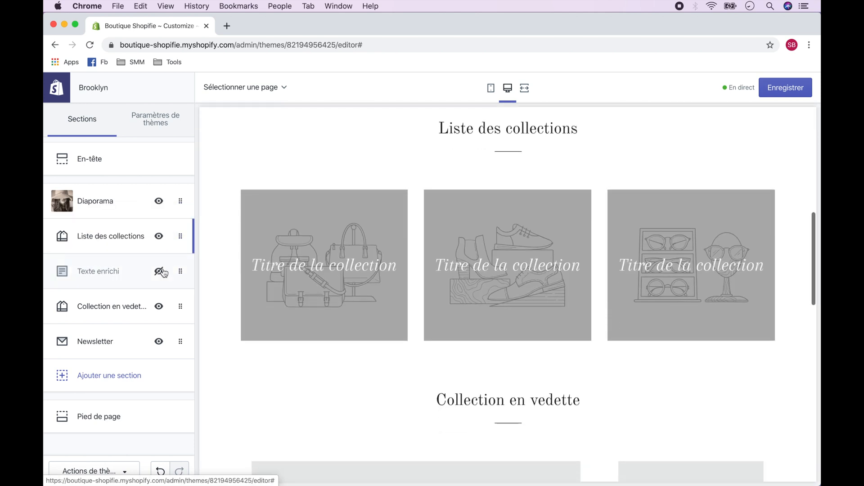
{"action": "left_click_drag", "start_coordinate": [178, 306], "coordinate": [150, 225]}
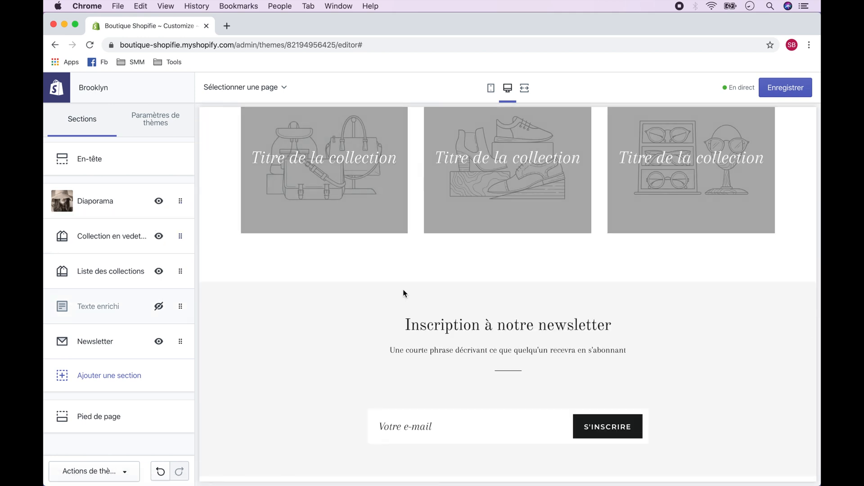
{"action": "left_click", "coordinate": [164, 347]}
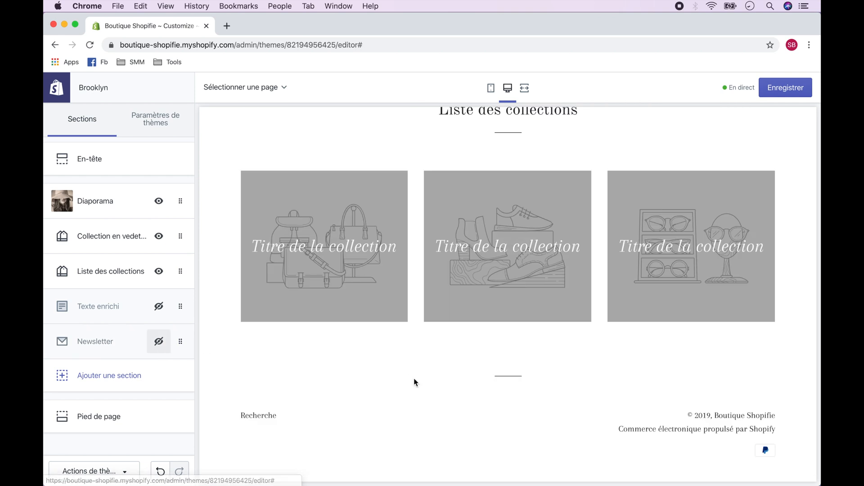
Step: Add an Image avec texte section directly below Liste des collections and save the theme
{"action": "left_click", "coordinate": [131, 380]}
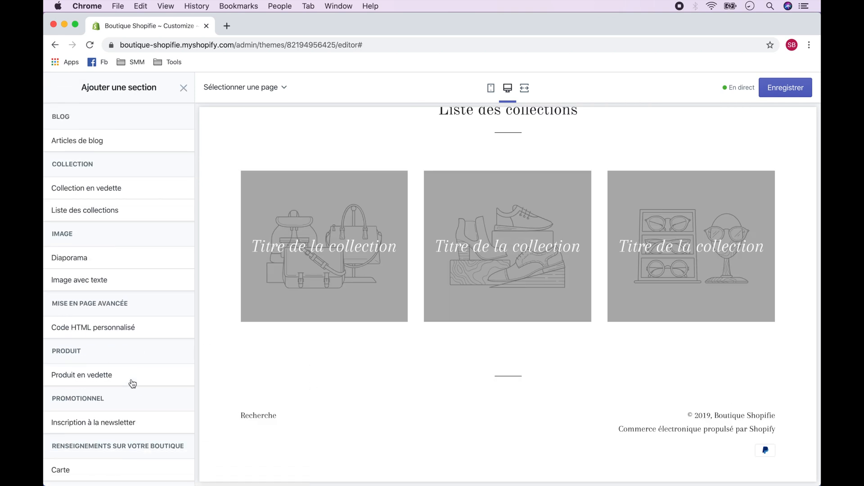
{"action": "scroll", "coordinate": [184, 352], "scroll_direction": "down", "scroll_amount": 3}
{"action": "scroll", "coordinate": [184, 352], "scroll_direction": "up", "scroll_amount": 3}
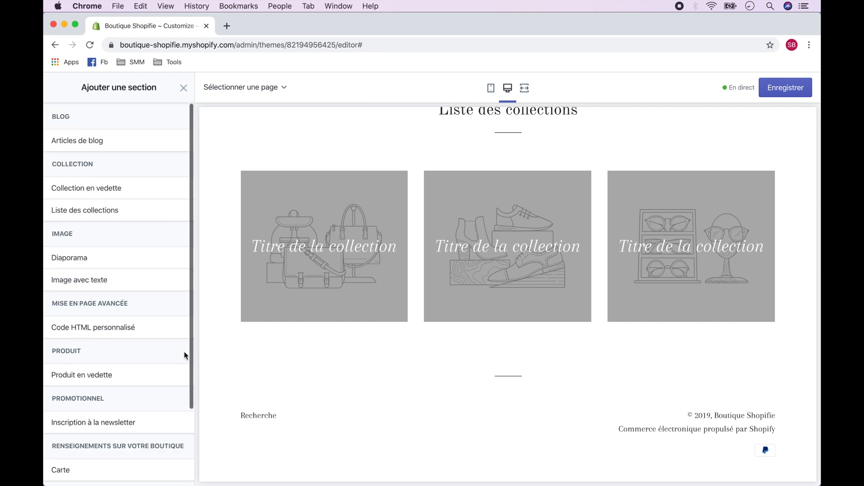
{"action": "left_click", "coordinate": [119, 282]}
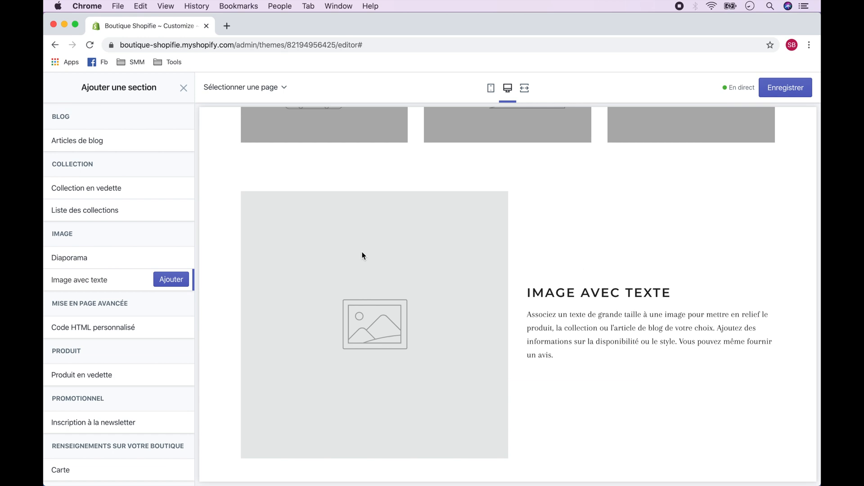
{"action": "left_click", "coordinate": [171, 279]}
{"action": "left_click", "coordinate": [56, 90]}
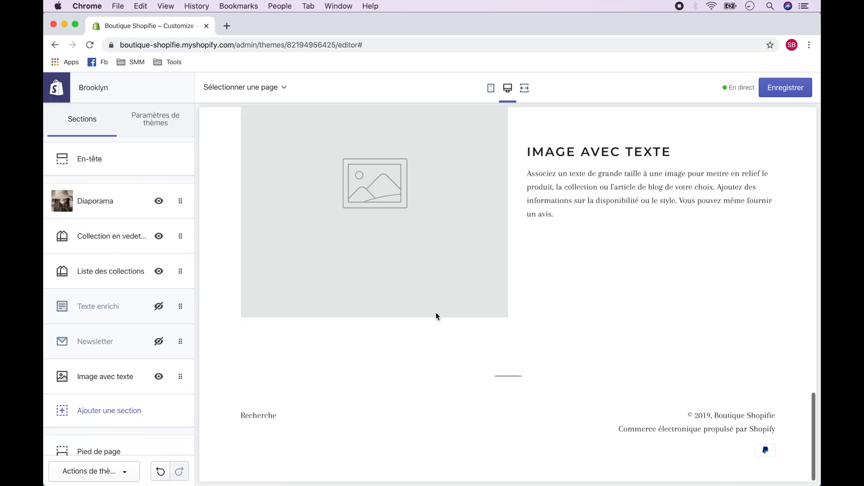
{"action": "left_click_drag", "start_coordinate": [181, 376], "coordinate": [176, 294]}
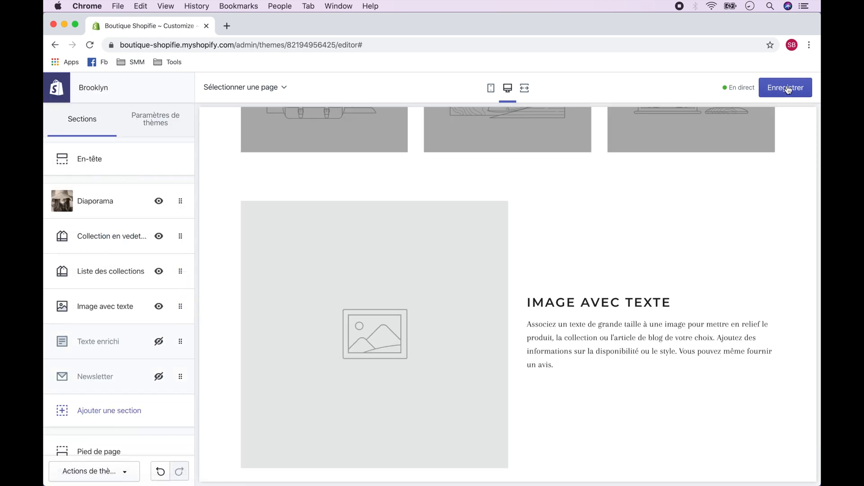
{"action": "left_click", "coordinate": [787, 90]}
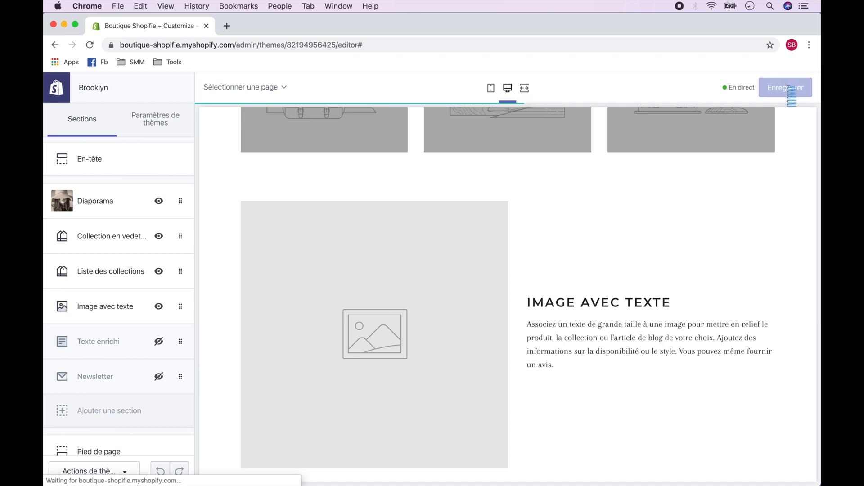
Step: Leave the theme editor, then create and save a manual product collection titled "Foulards"
{"action": "left_click", "coordinate": [55, 96]}
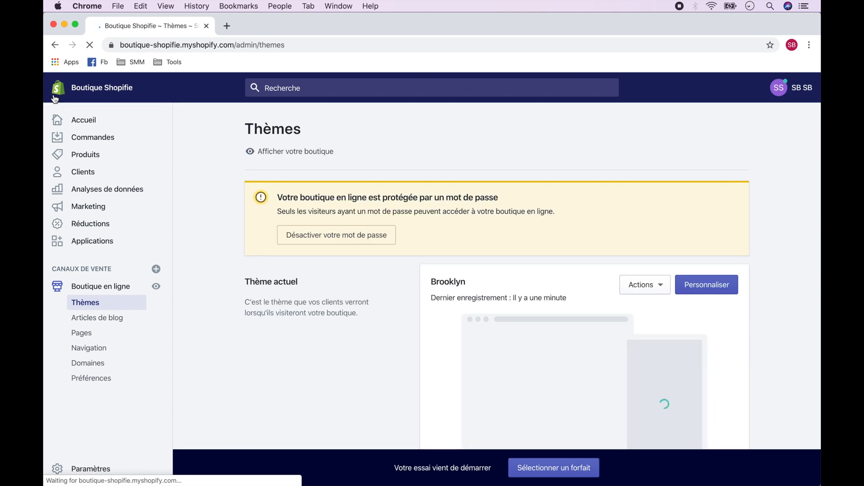
{"action": "left_click", "coordinate": [81, 156]}
{"action": "left_click", "coordinate": [88, 218]}
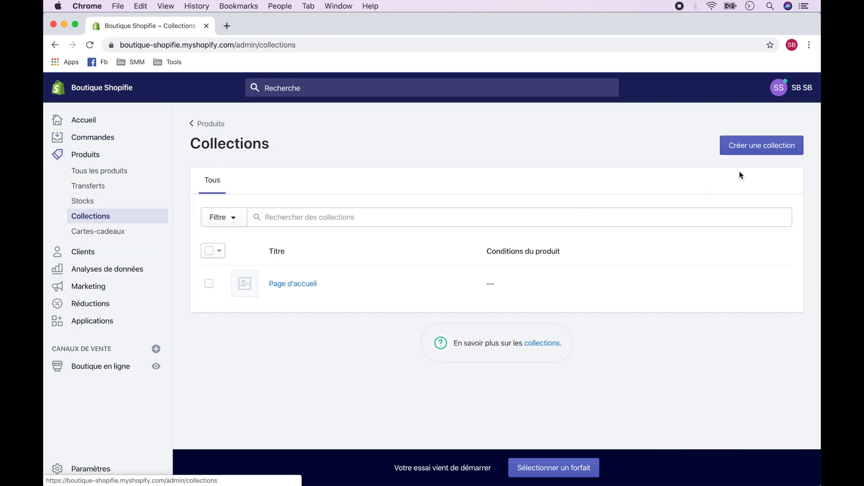
{"action": "left_click", "coordinate": [758, 148]}
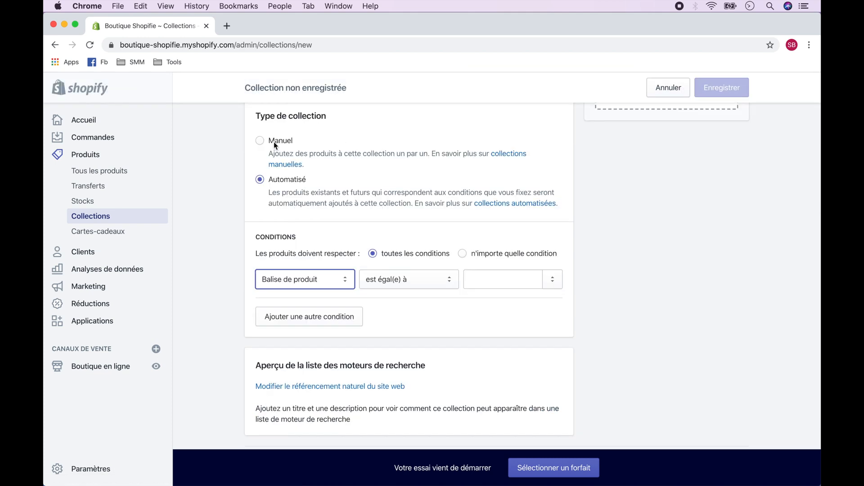
{"action": "left_click", "coordinate": [260, 141]}
{"action": "scroll", "coordinate": [386, 174], "scroll_direction": "up", "scroll_amount": 6}
{"action": "left_click", "coordinate": [387, 198]}
{"action": "type", "text": "Fou"}
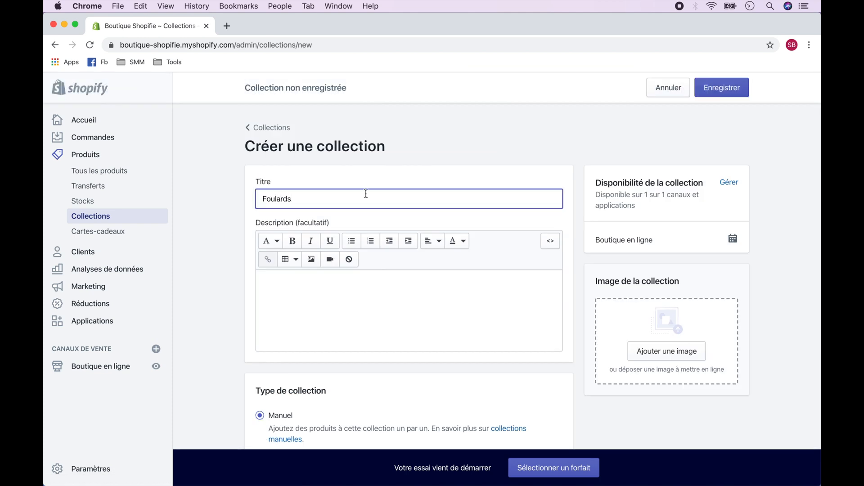
{"action": "type", "text": "lards"}
{"action": "left_click", "coordinate": [723, 88]}
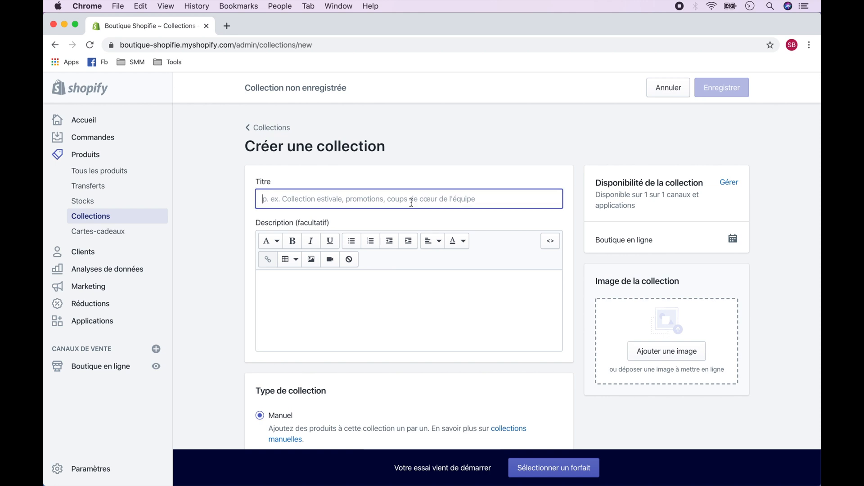
Step: Create and save two more manual collections titled "Chapeaux" and "Collection en Vedette"
{"action": "type", "text": "Chapeaux"}
{"action": "left_click", "coordinate": [723, 89]}
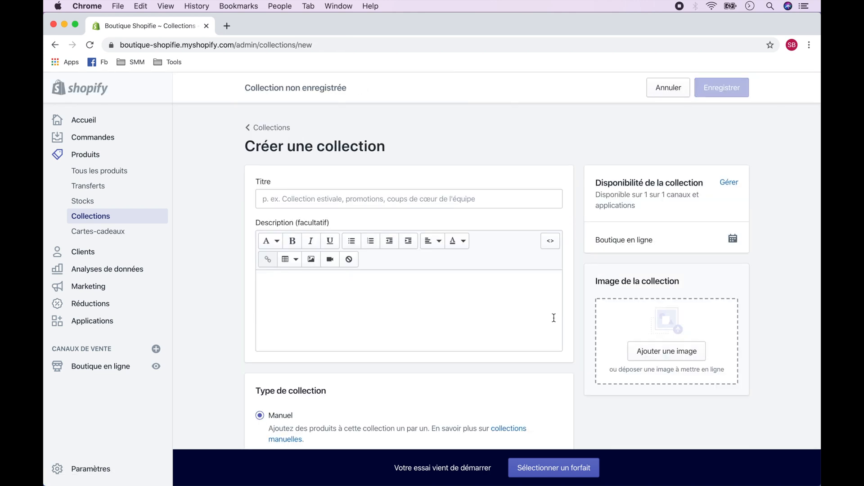
{"action": "left_click", "coordinate": [492, 198]}
{"action": "type", "text": "Collection en Vedette"}
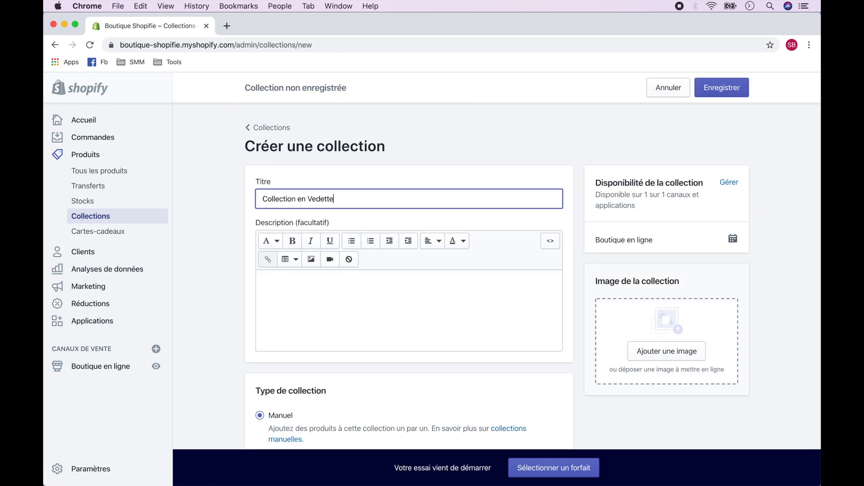
{"action": "left_click", "coordinate": [720, 90]}
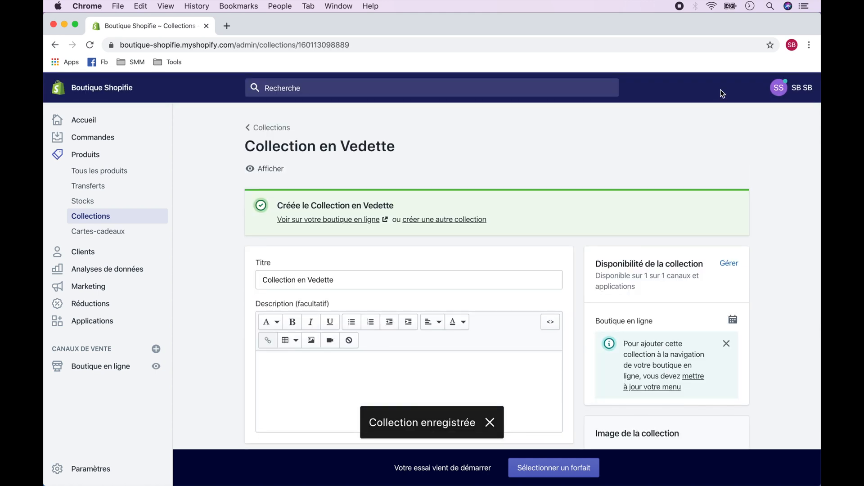
Step: Start a new product and enter a title beginning with "Foulard Rouge et", capitalizing the colour name
{"action": "left_click", "coordinate": [124, 172]}
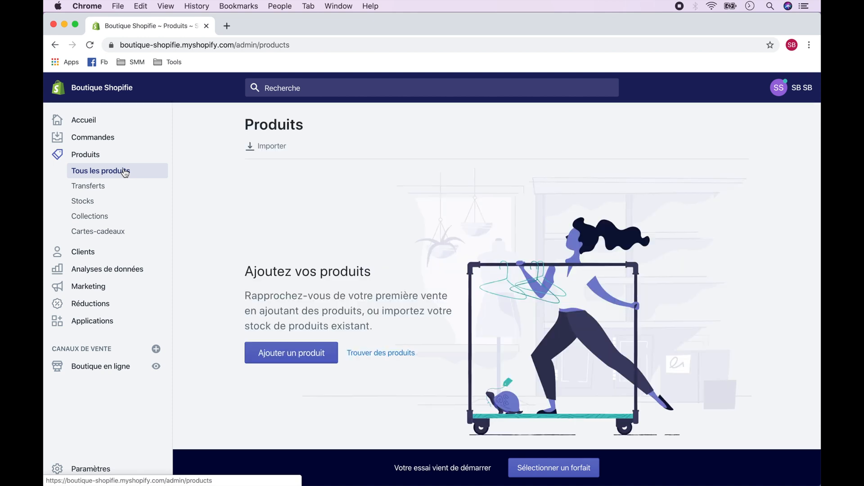
{"action": "left_click", "coordinate": [293, 356]}
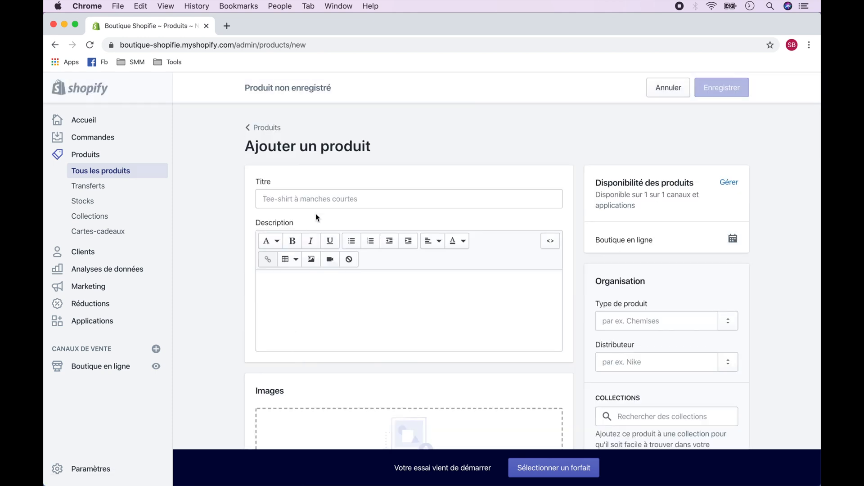
{"action": "left_click", "coordinate": [315, 199]}
{"action": "type", "text": "Foulard rouge et"}
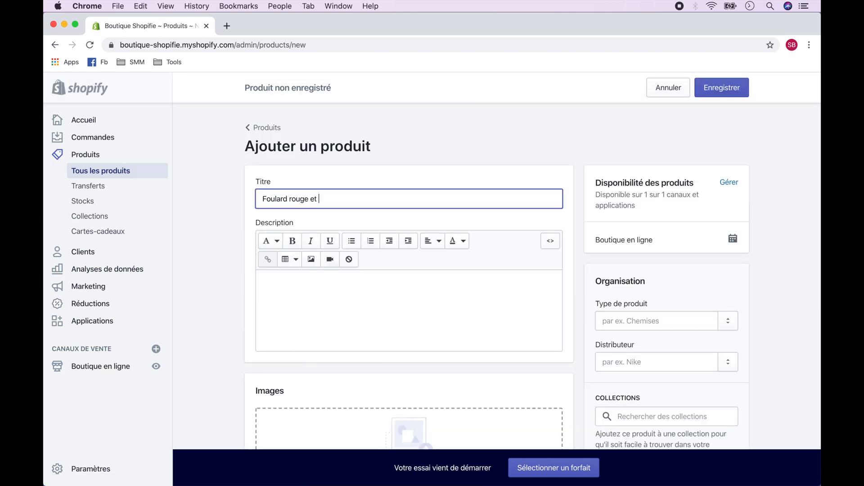
{"action": "key", "text": "Left"}
{"action": "key", "text": "Left"}
{"action": "key", "text": "Left"}
{"action": "key", "text": "Left"}
{"action": "key", "text": "Left"}
{"action": "key", "text": "Left"}
{"action": "key", "text": "Left"}
{"action": "key", "text": "BackSpace"}
{"action": "type", "text": "R"}
Step: Enter the product's description and upload the photo of the white scarf with red flowers as its image
{"action": "left_click", "coordinate": [353, 302]}
{"action": "type", "text": "U"}
{"action": "scroll", "coordinate": [426, 178], "scroll_direction": "down", "scroll_amount": 6}
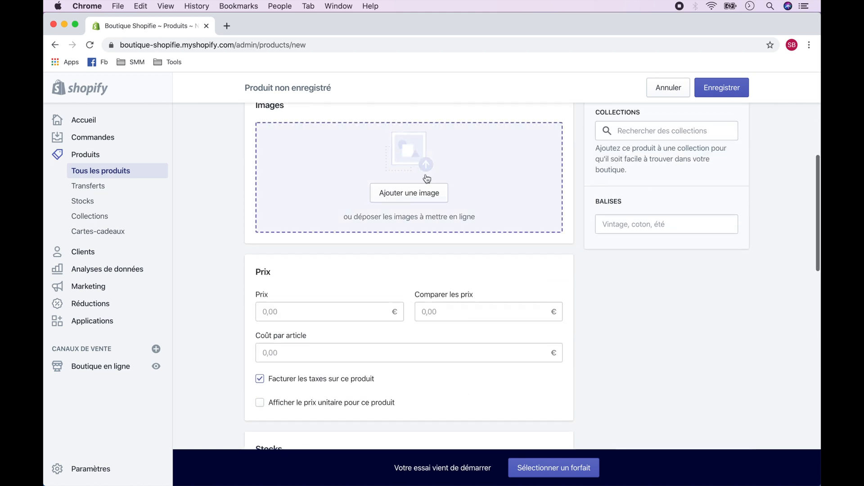
{"action": "left_click", "coordinate": [407, 194]}
{"action": "left_click", "coordinate": [623, 285]}
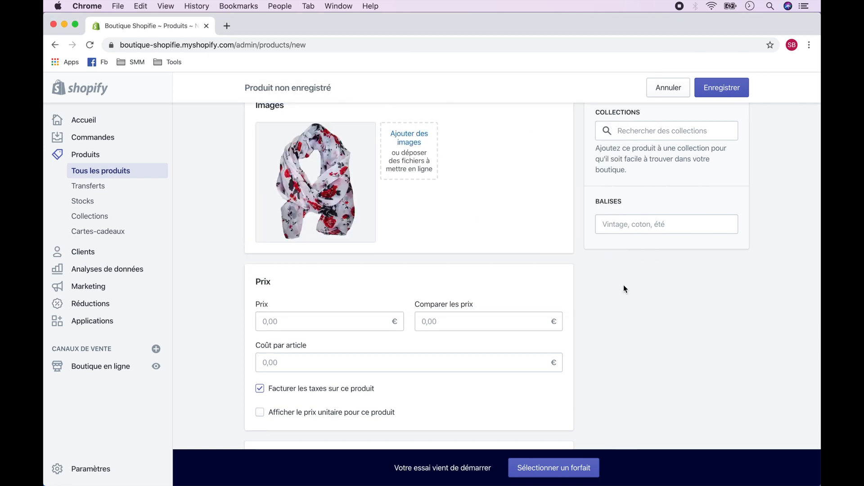
Step: Set the product's price to 20 € and its available stock to 50
{"action": "left_click", "coordinate": [322, 321]}
{"action": "type", "text": "20"}
{"action": "scroll", "coordinate": [322, 342], "scroll_direction": "down", "scroll_amount": 5}
{"action": "left_click", "coordinate": [322, 388]}
{"action": "type", "text": "50"}
{"action": "scroll", "coordinate": [593, 367], "scroll_direction": "down", "scroll_amount": 10}
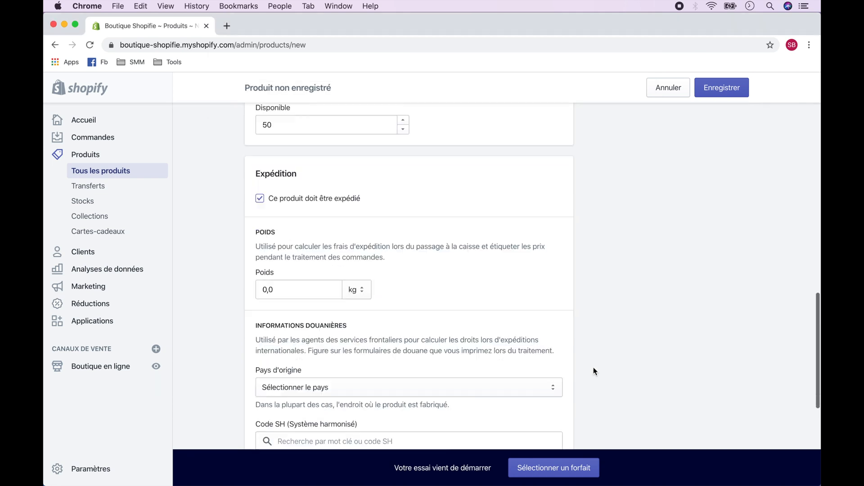
{"action": "scroll", "coordinate": [627, 302], "scroll_direction": "up", "scroll_amount": 15}
{"action": "scroll", "coordinate": [628, 303], "scroll_direction": "up", "scroll_amount": 2}
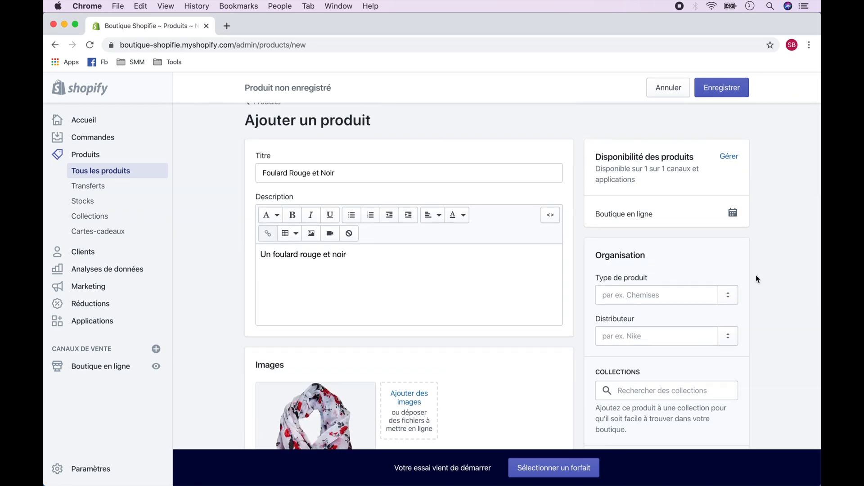
Step: Assign the product to the Foulards and Collection en Vedette collections and save it
{"action": "scroll", "coordinate": [758, 276], "scroll_direction": "down", "scroll_amount": 3}
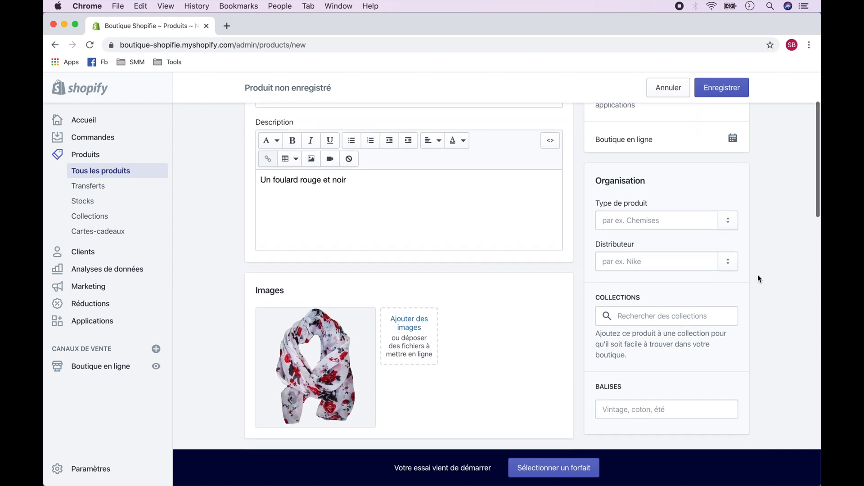
{"action": "left_click", "coordinate": [690, 323]}
{"action": "left_click", "coordinate": [645, 378]}
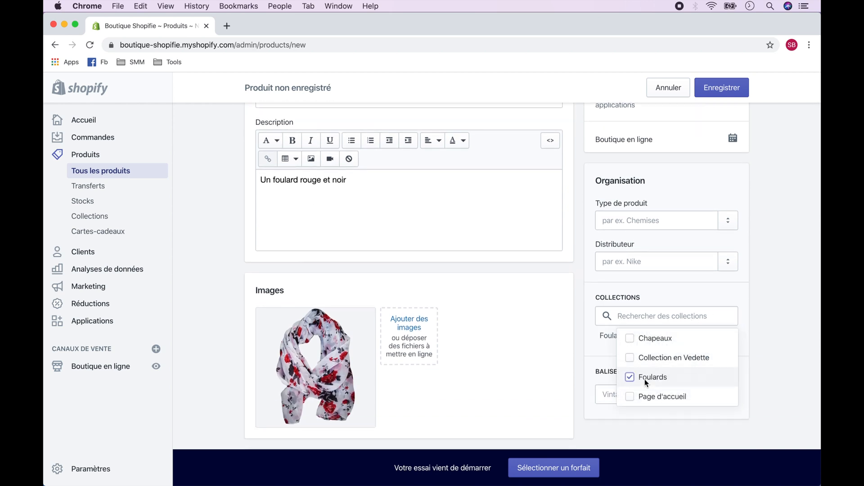
{"action": "left_click", "coordinate": [629, 358]}
{"action": "left_click", "coordinate": [775, 340]}
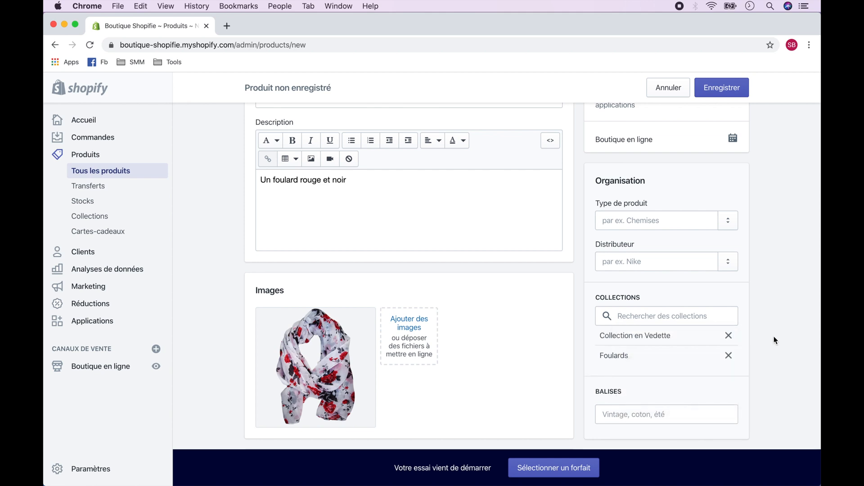
{"action": "left_click", "coordinate": [723, 91]}
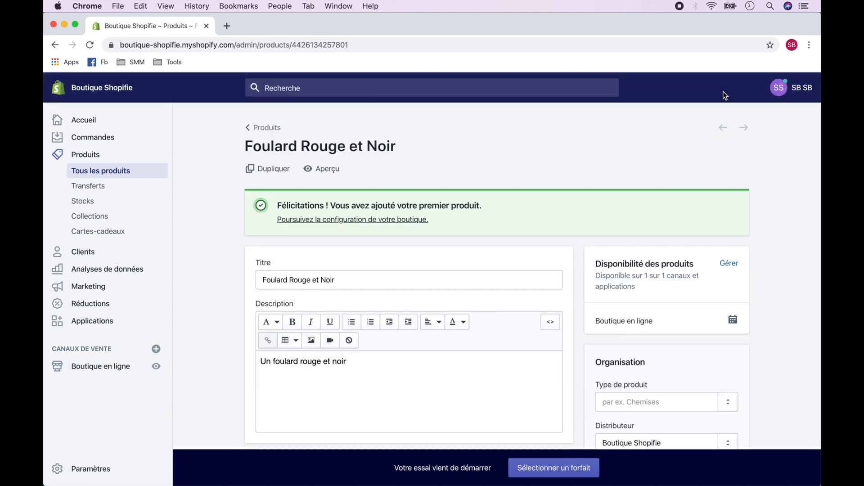
Step: Create and save further products, including "Foulard Orange" in Foulards and Collection en Vedette, and "Chapeau avec Ruban Rose"
{"action": "left_click", "coordinate": [273, 129]}
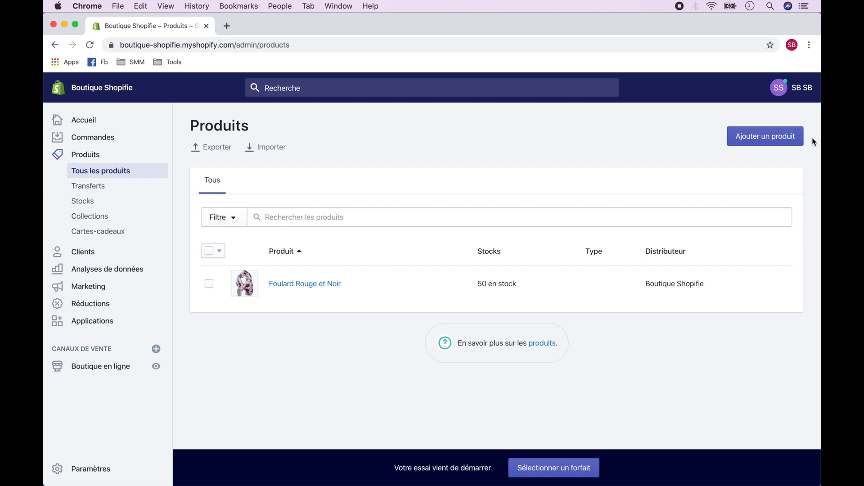
{"action": "left_click", "coordinate": [767, 137]}
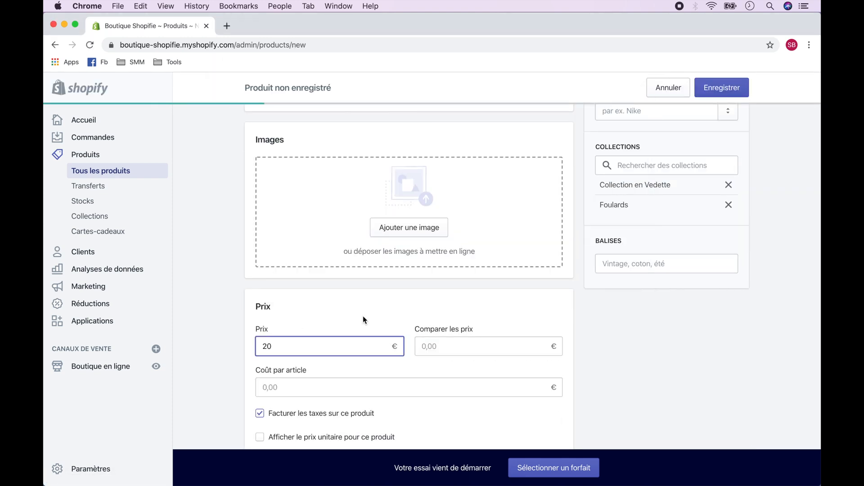
{"action": "left_click", "coordinate": [722, 87]}
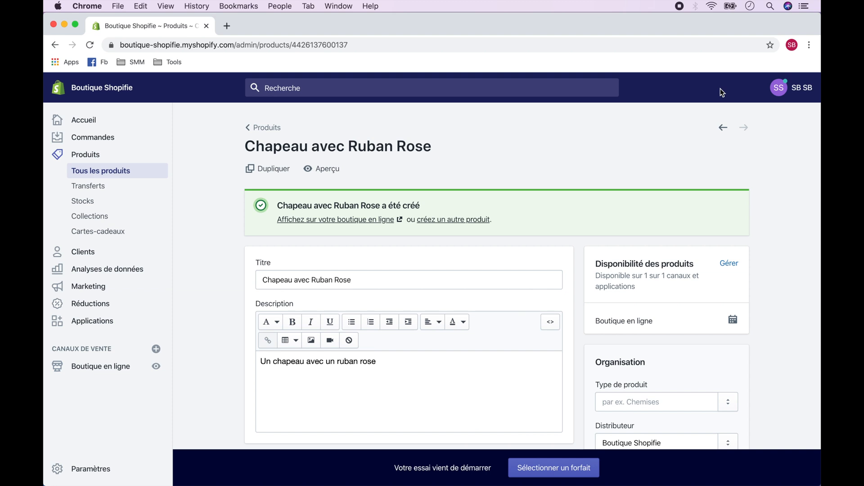
Step: Open the Brooklyn theme of the online store for customization and check the featured collection in the home page preview
{"action": "left_click", "coordinate": [120, 367]}
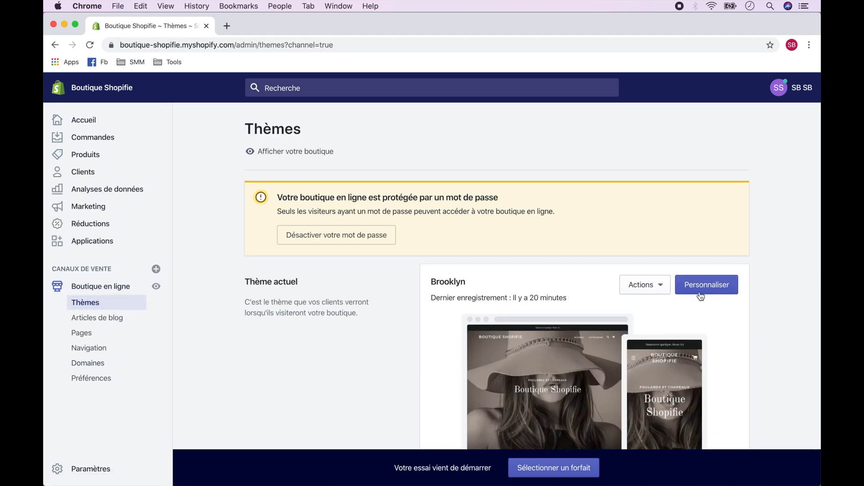
{"action": "left_click", "coordinate": [712, 288]}
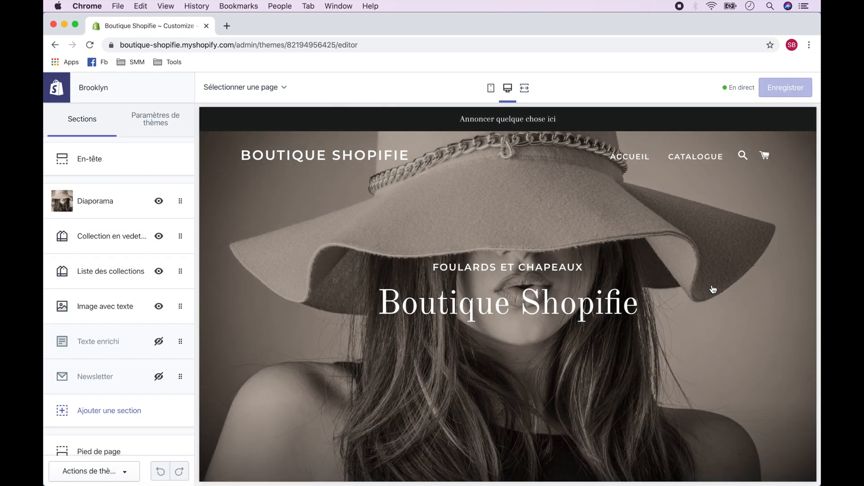
{"action": "scroll", "coordinate": [713, 289], "scroll_direction": "down", "scroll_amount": 15}
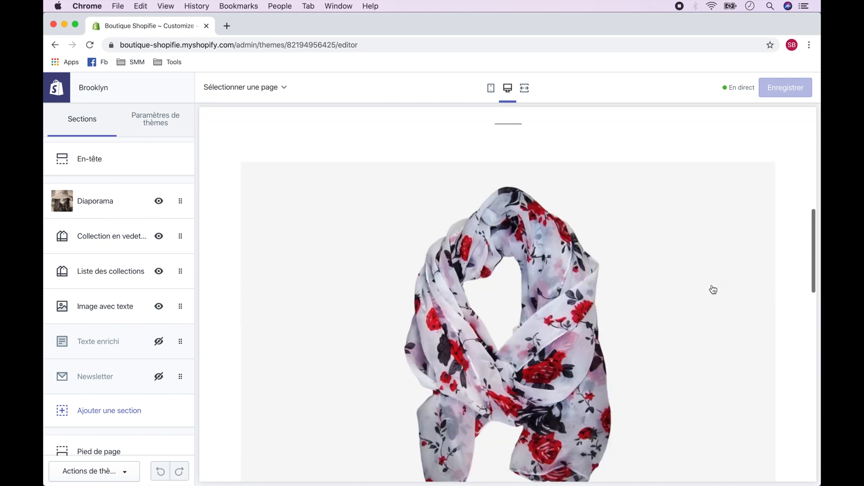
{"action": "scroll", "coordinate": [713, 289], "scroll_direction": "up", "scroll_amount": 15}
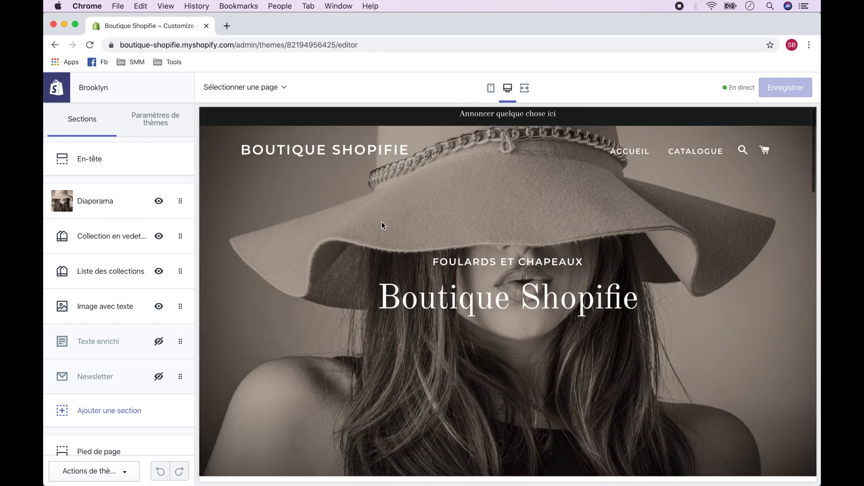
Step: Replace the featured collection section's source with Collection en Vedette and save the theme
{"action": "left_click", "coordinate": [122, 243]}
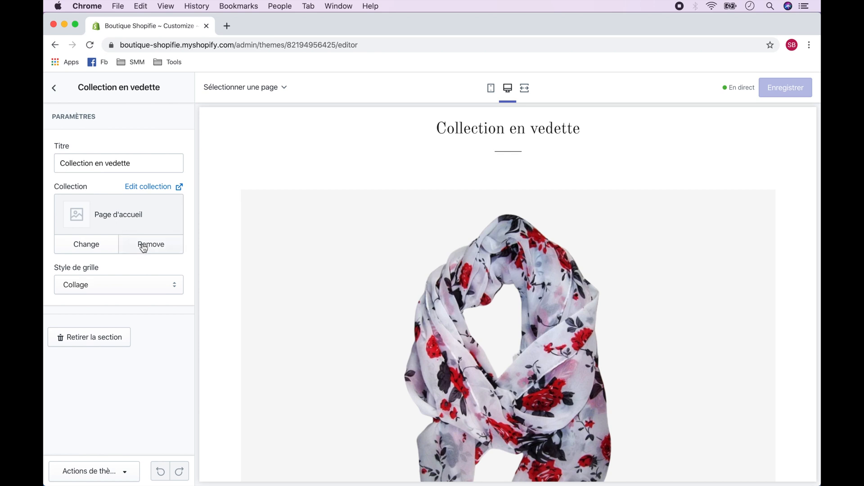
{"action": "left_click", "coordinate": [145, 248]}
{"action": "left_click", "coordinate": [120, 222]}
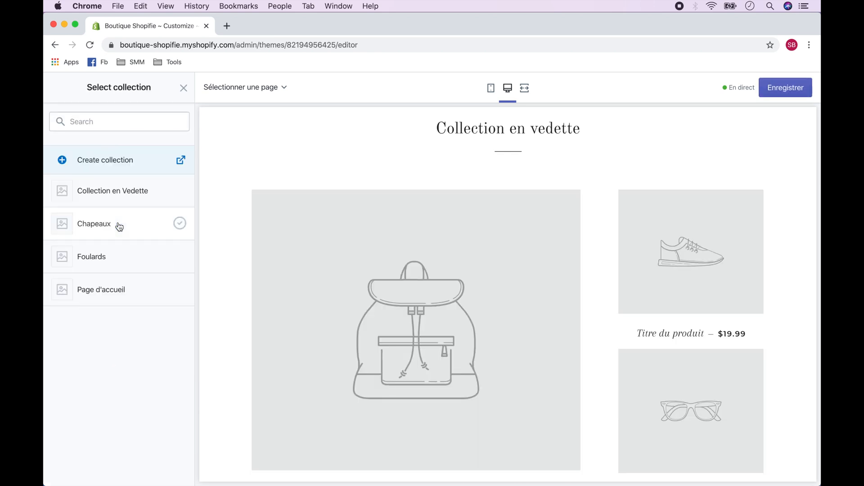
{"action": "left_click", "coordinate": [127, 194]}
{"action": "left_click", "coordinate": [160, 470]}
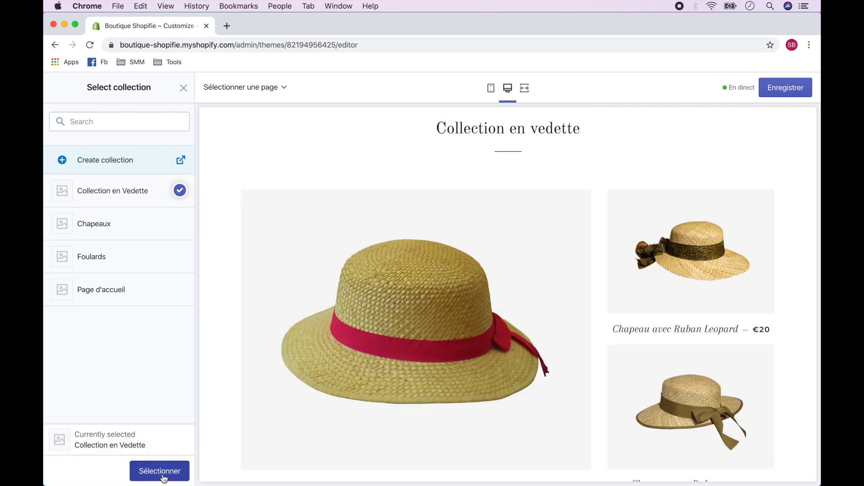
{"action": "left_click", "coordinate": [785, 87]}
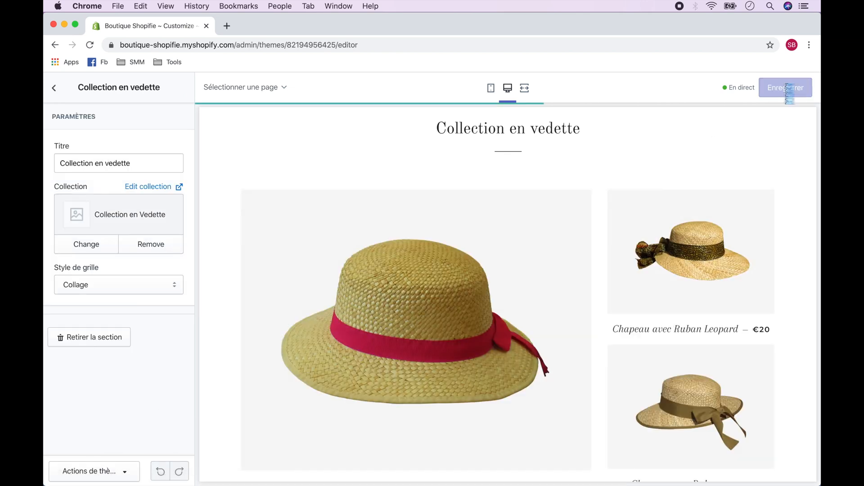
Step: Remove the third collection block from the Liste des collections section
{"action": "scroll", "coordinate": [767, 154], "scroll_direction": "down", "scroll_amount": 10}
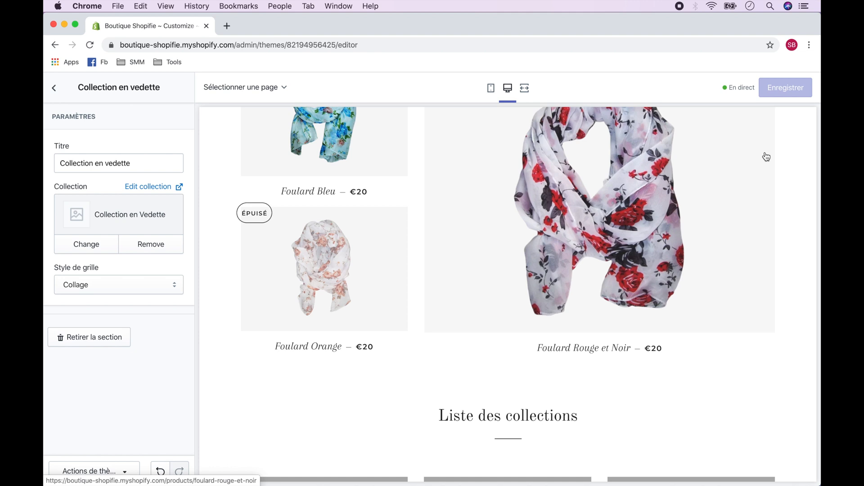
{"action": "scroll", "coordinate": [766, 157], "scroll_direction": "down", "scroll_amount": 7}
{"action": "scroll", "coordinate": [753, 269], "scroll_direction": "up", "scroll_amount": 2}
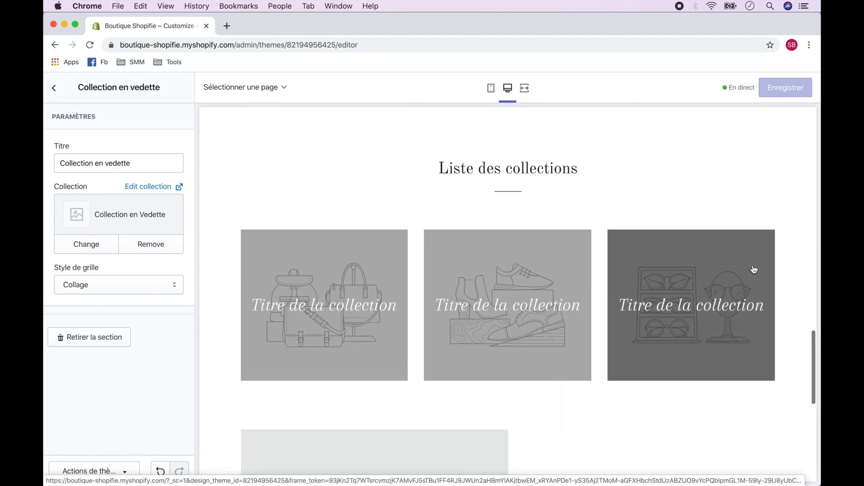
{"action": "left_click", "coordinate": [54, 88]}
{"action": "left_click", "coordinate": [96, 279]}
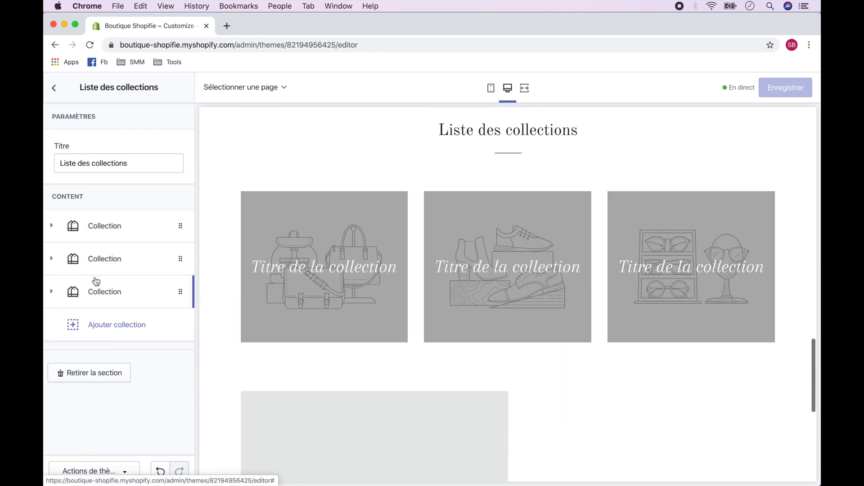
{"action": "left_click", "coordinate": [60, 299]}
{"action": "left_click", "coordinate": [121, 356]}
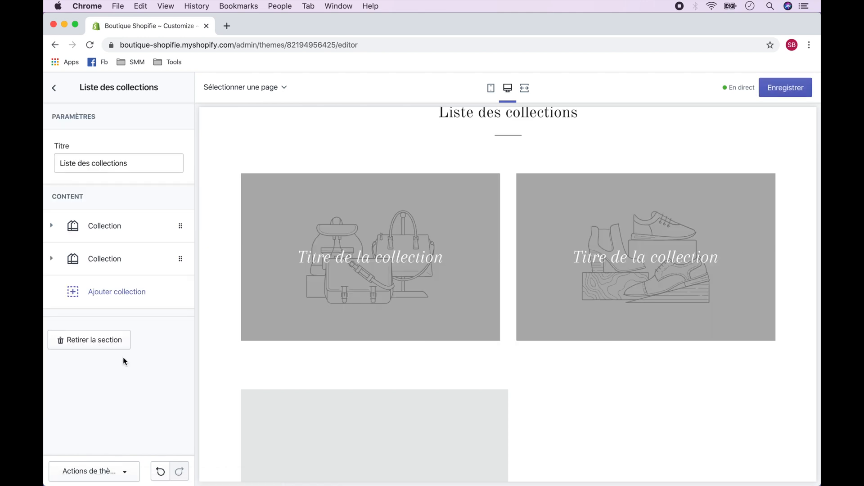
Step: Assign Chapeaux to the first block and Foulards to the second block of the collection list, and save the theme
{"action": "left_click", "coordinate": [113, 227]}
{"action": "left_click", "coordinate": [119, 293]}
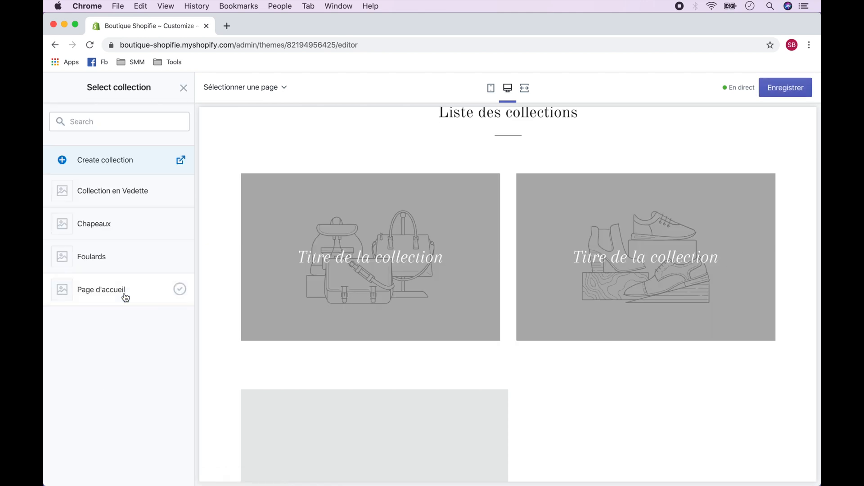
{"action": "left_click", "coordinate": [132, 231]}
{"action": "left_click", "coordinate": [161, 472]}
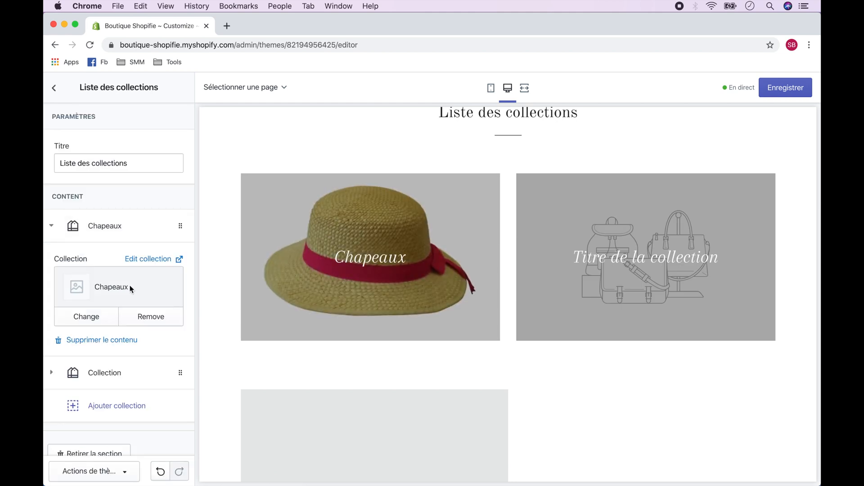
{"action": "left_click", "coordinate": [108, 372]}
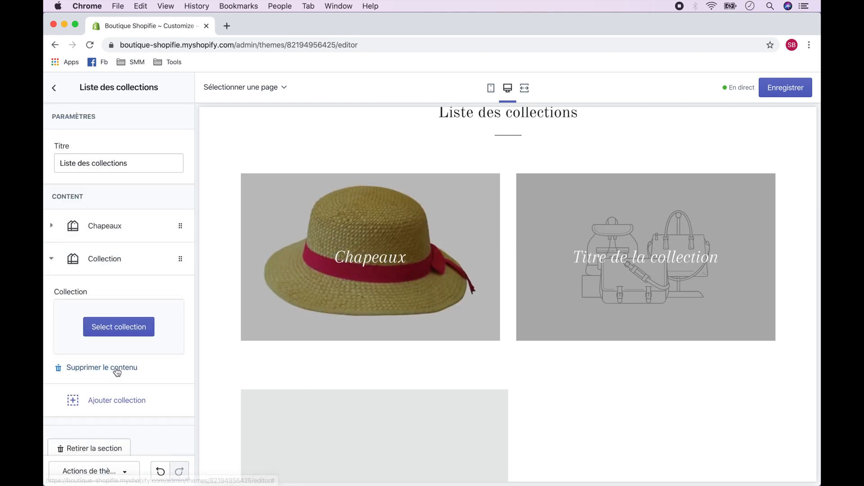
{"action": "left_click", "coordinate": [121, 313]}
{"action": "left_click", "coordinate": [131, 259]}
{"action": "left_click", "coordinate": [159, 470]}
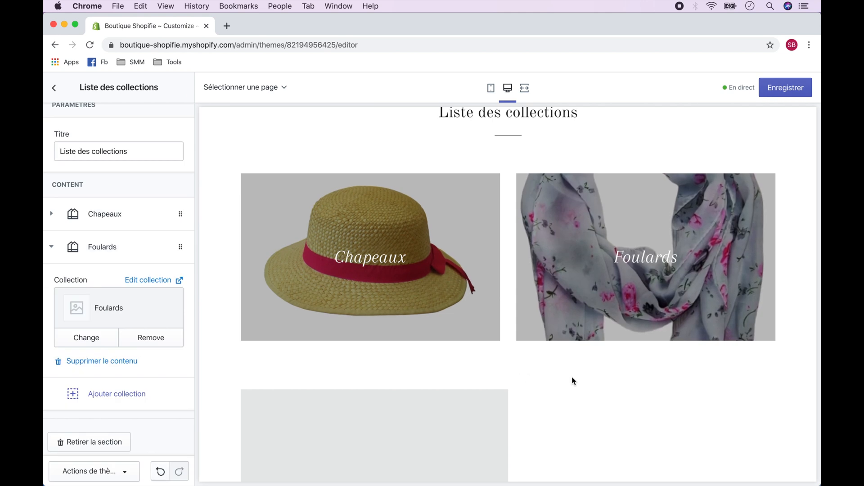
{"action": "left_click", "coordinate": [787, 89]}
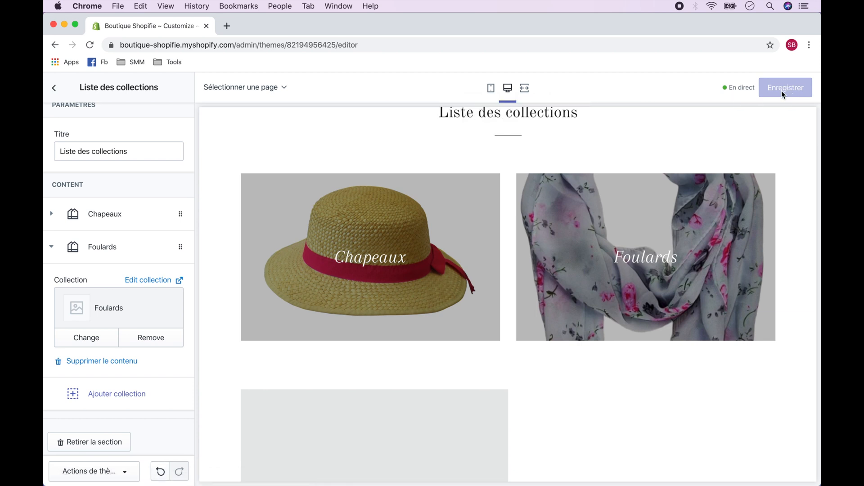
Step: Upload the yellow hat-and-scarf image and select it as the logo of the header section
{"action": "scroll", "coordinate": [803, 223], "scroll_direction": "up", "scroll_amount": 20}
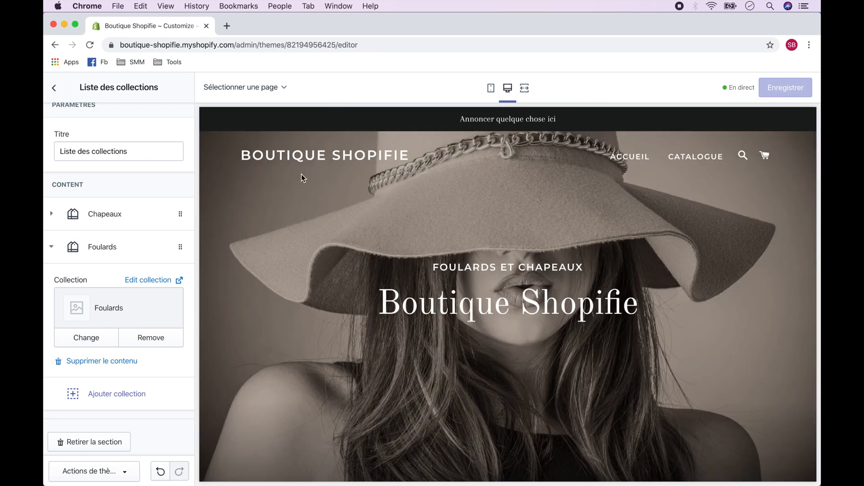
{"action": "left_click", "coordinate": [55, 89]}
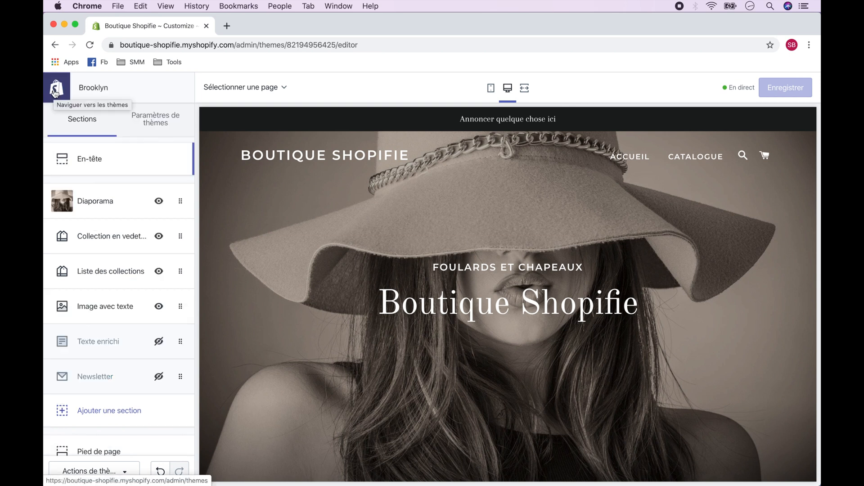
{"action": "left_click", "coordinate": [83, 161]}
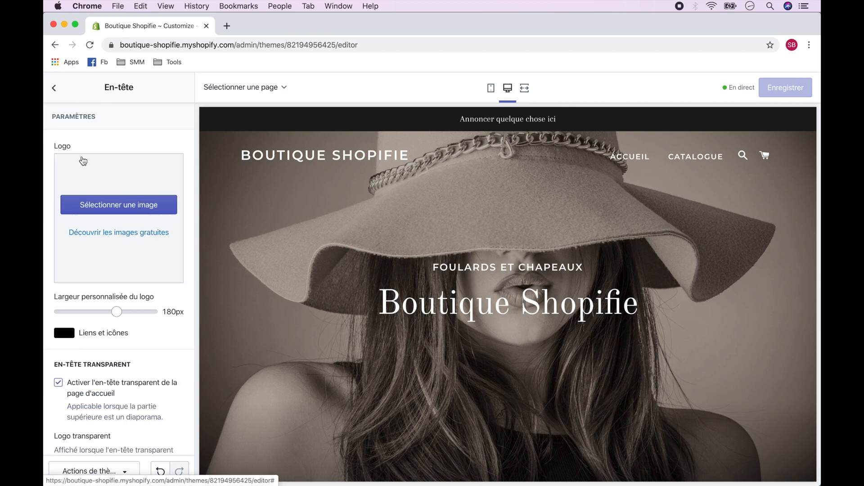
{"action": "left_click", "coordinate": [118, 209]}
{"action": "left_click", "coordinate": [81, 168]}
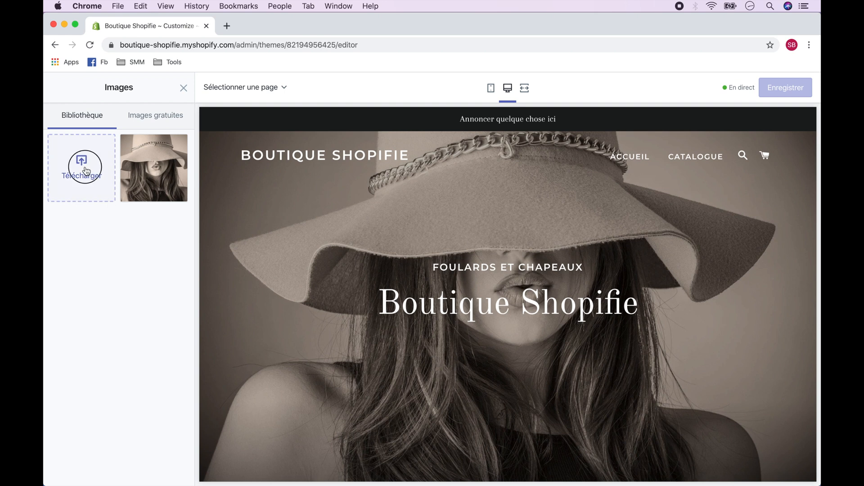
{"action": "left_click", "coordinate": [355, 228]}
{"action": "left_click", "coordinate": [620, 284]}
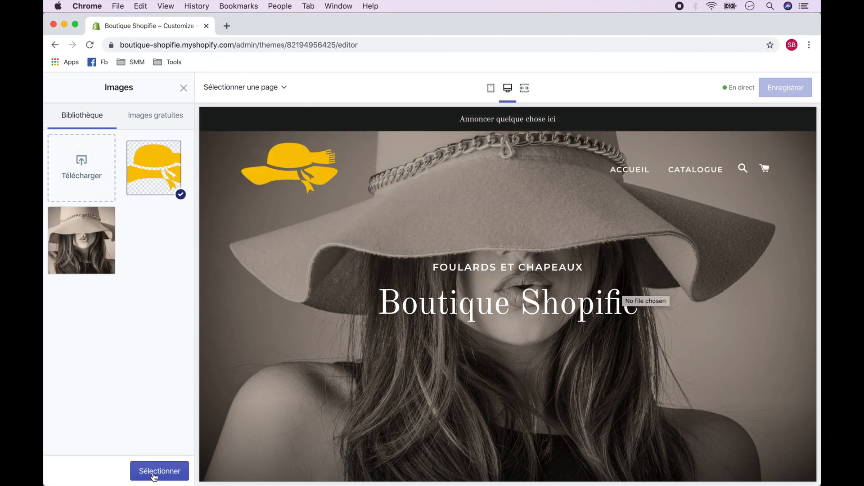
{"action": "left_click", "coordinate": [160, 471]}
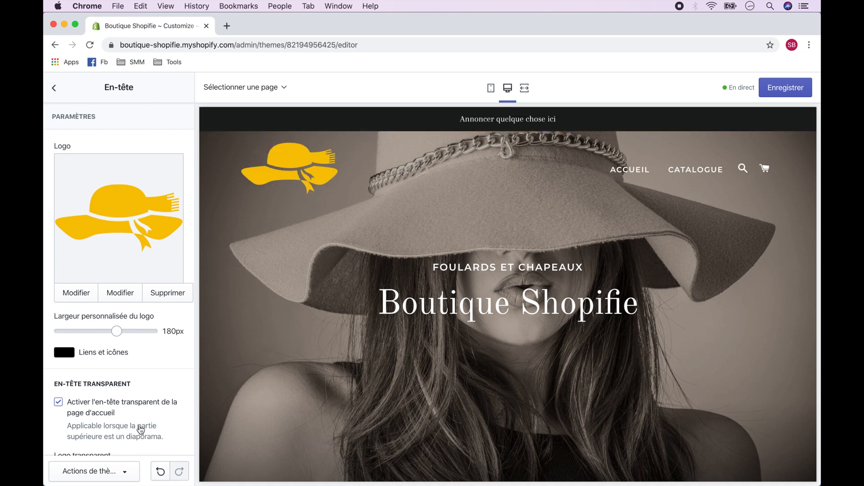
Step: Disable the transparent home page header and set the header's links and icons colour to golden yellow
{"action": "scroll", "coordinate": [140, 430], "scroll_direction": "down", "scroll_amount": 5}
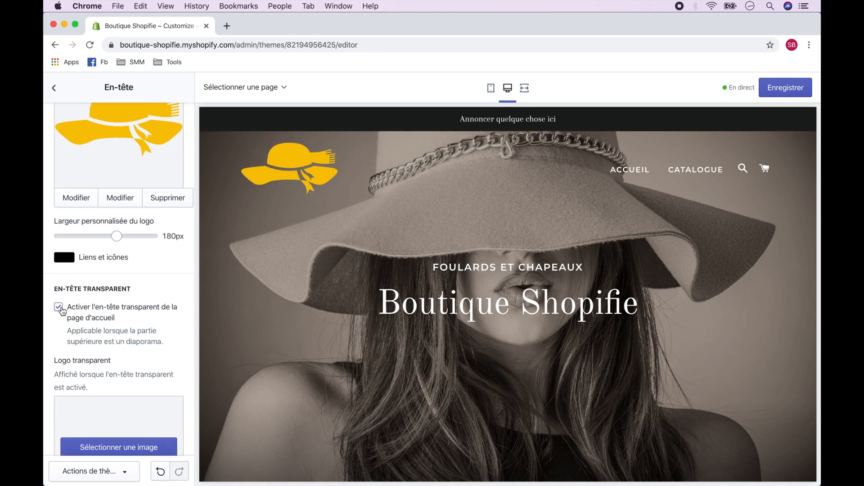
{"action": "left_click", "coordinate": [61, 308]}
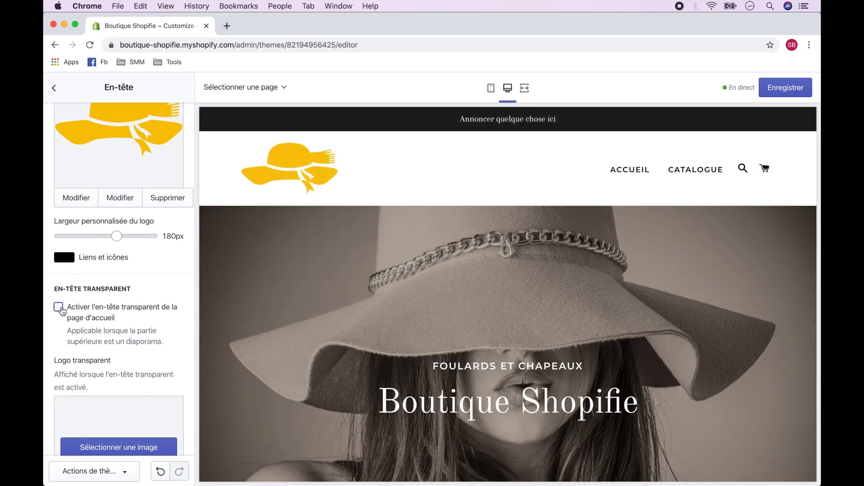
{"action": "left_click", "coordinate": [65, 260]}
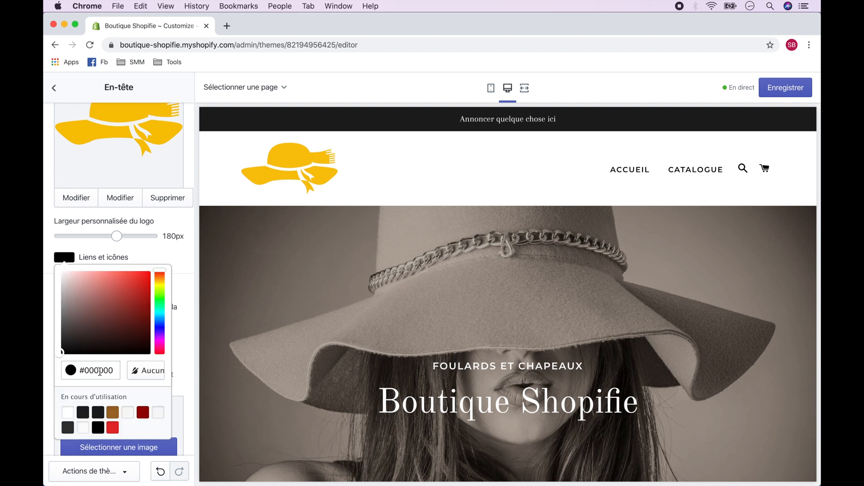
{"action": "triple_click", "coordinate": [100, 371]}
{"action": "type", "text": "#F3C009"}
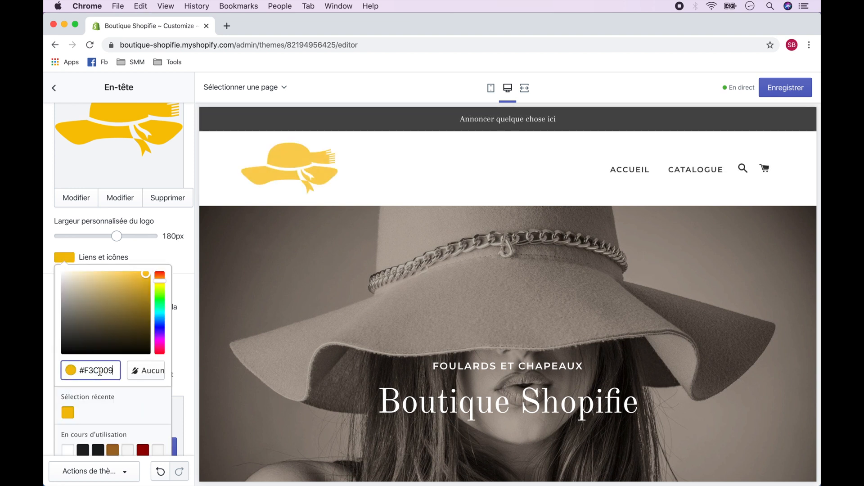
{"action": "left_click", "coordinate": [183, 284]}
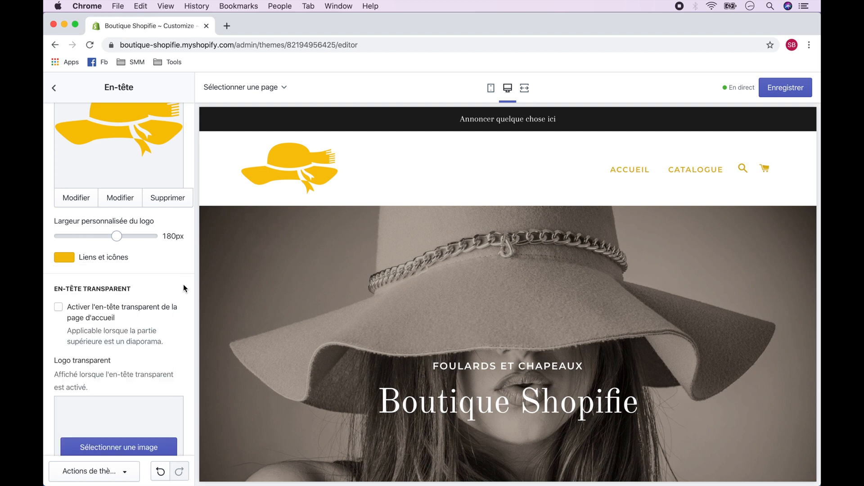
Step: Turn off the announcement display in the header settings and save the theme
{"action": "scroll", "coordinate": [182, 284], "scroll_direction": "down", "scroll_amount": 8}
{"action": "scroll", "coordinate": [184, 285], "scroll_direction": "down", "scroll_amount": 6}
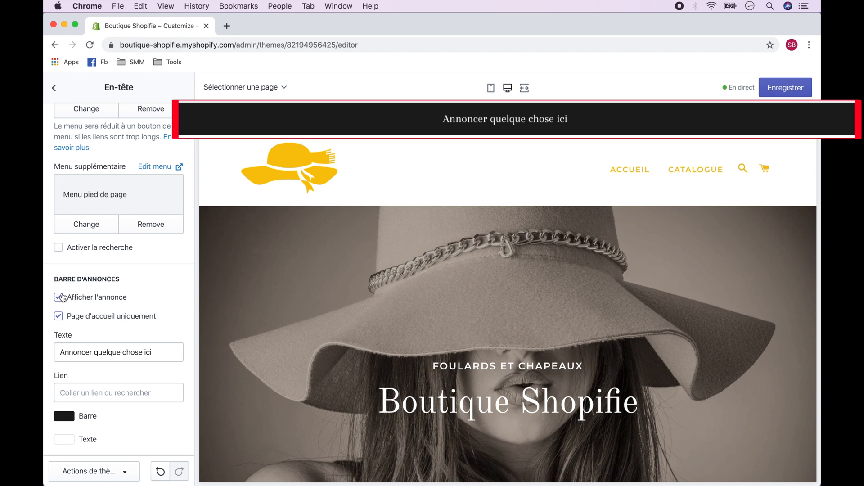
{"action": "left_click", "coordinate": [59, 297]}
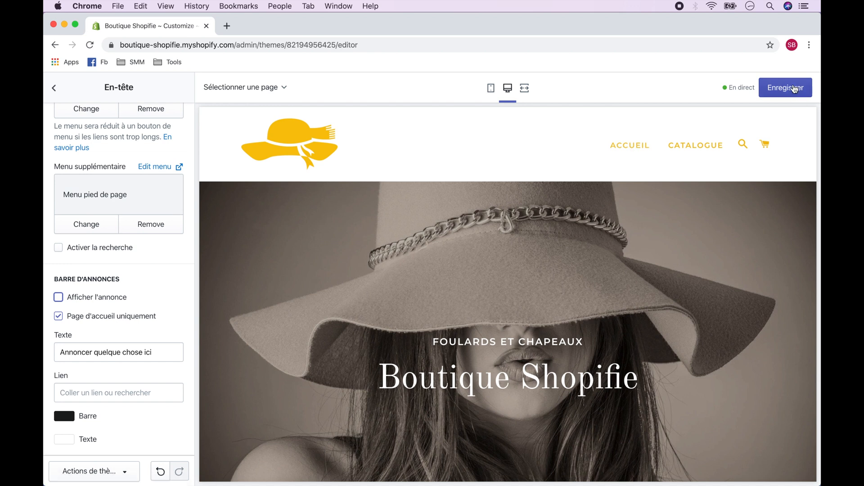
{"action": "left_click", "coordinate": [792, 88]}
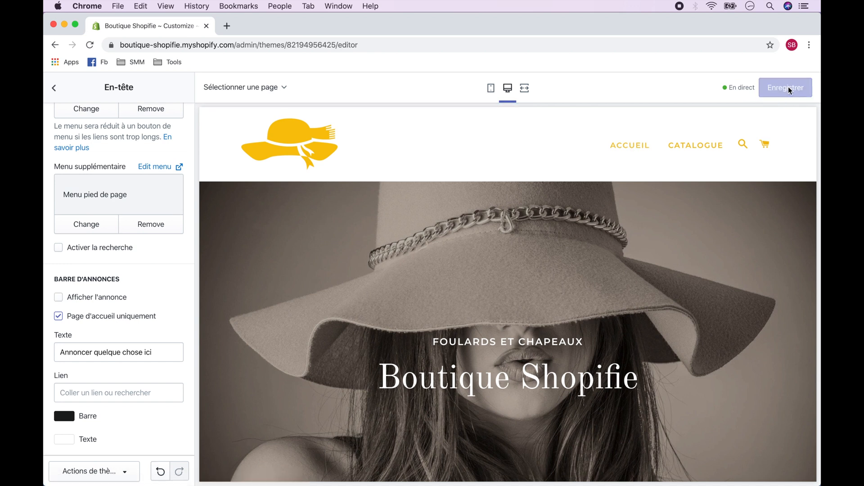
{"action": "left_click", "coordinate": [54, 88]}
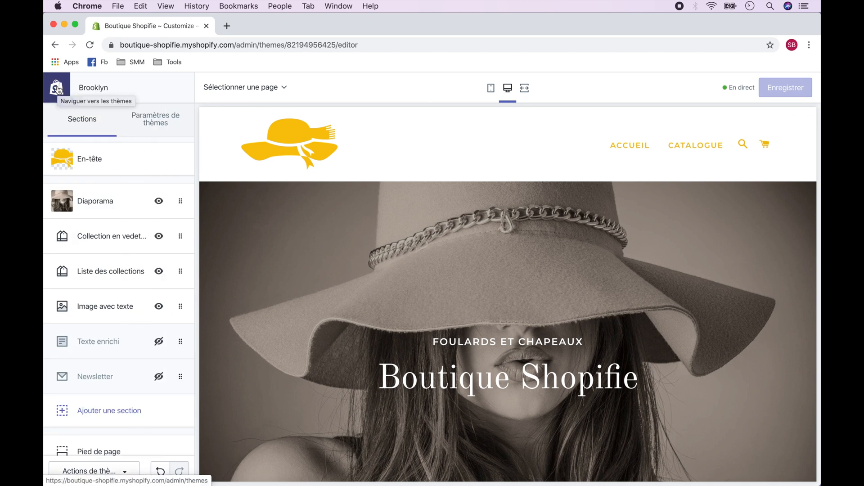
Step: Set the text and icons colour of the slide in the Diaporama section to golden yellow
{"action": "left_click", "coordinate": [102, 198]}
{"action": "left_click", "coordinate": [111, 318]}
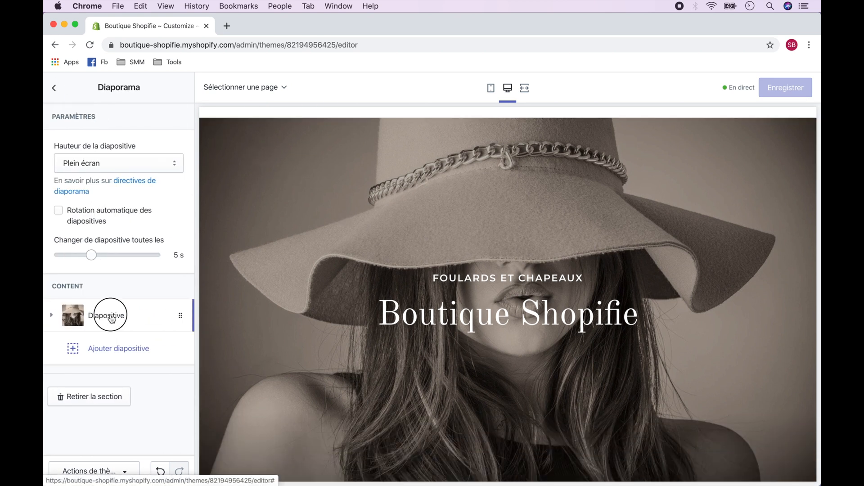
{"action": "scroll", "coordinate": [126, 322], "scroll_direction": "down", "scroll_amount": 6}
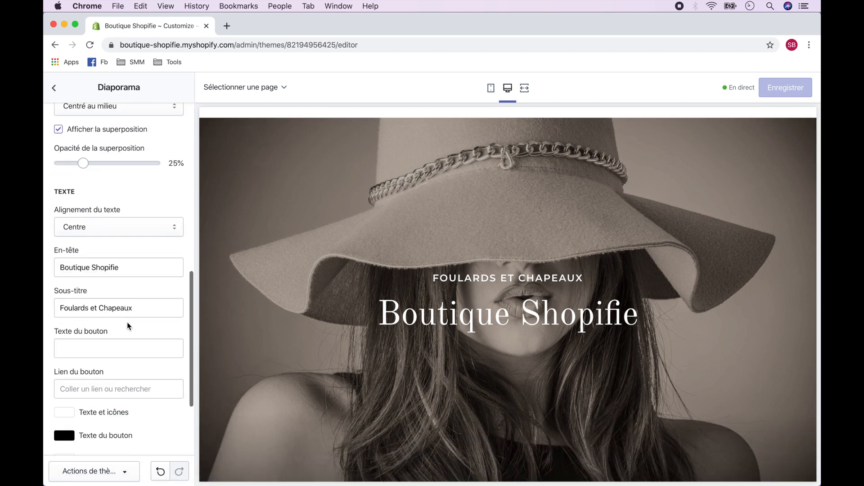
{"action": "scroll", "coordinate": [127, 322], "scroll_direction": "down", "scroll_amount": 5}
{"action": "left_click", "coordinate": [71, 291]}
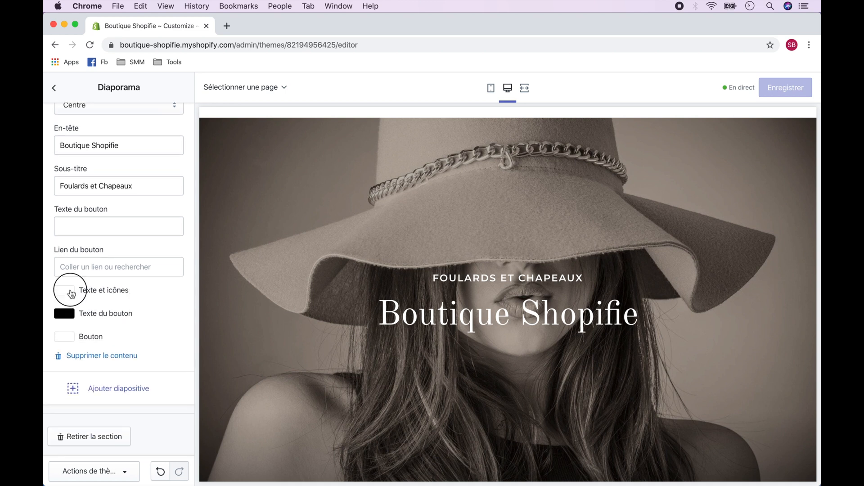
{"action": "left_click", "coordinate": [96, 403]}
{"action": "type", "text": "#E0AA27"}
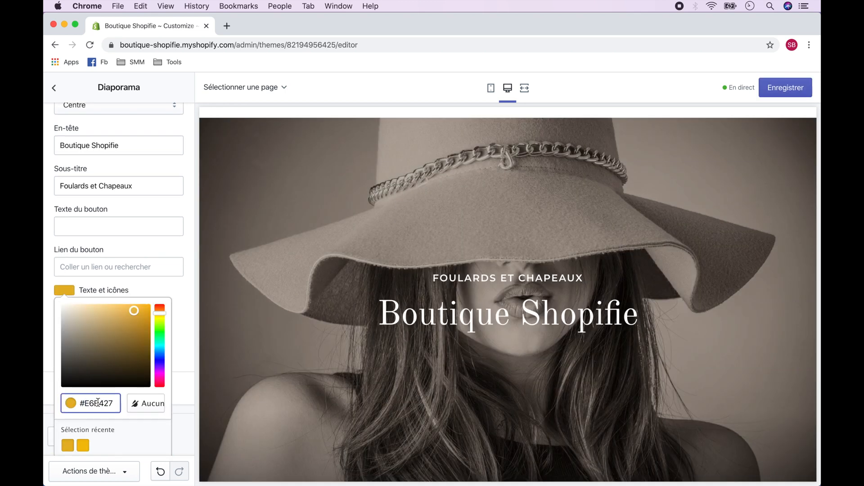
{"action": "left_click", "coordinate": [181, 313]}
{"action": "left_click", "coordinate": [183, 301]}
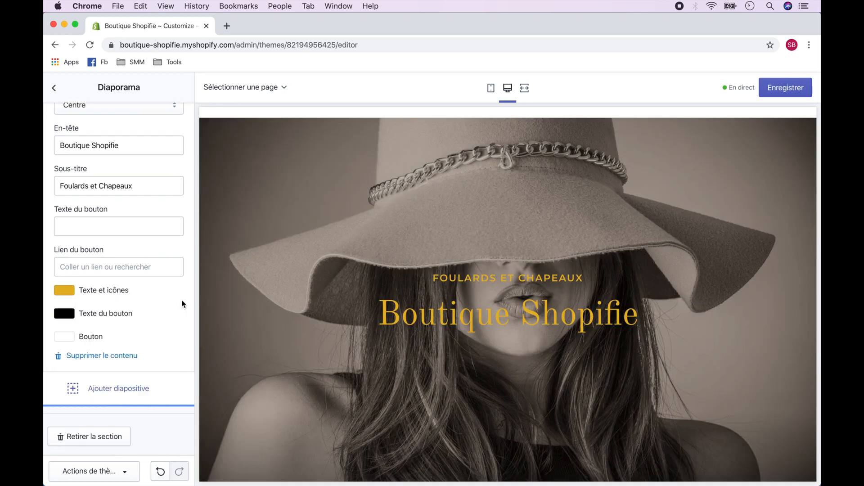
{"action": "scroll", "coordinate": [181, 300], "scroll_direction": "up", "scroll_amount": 10}
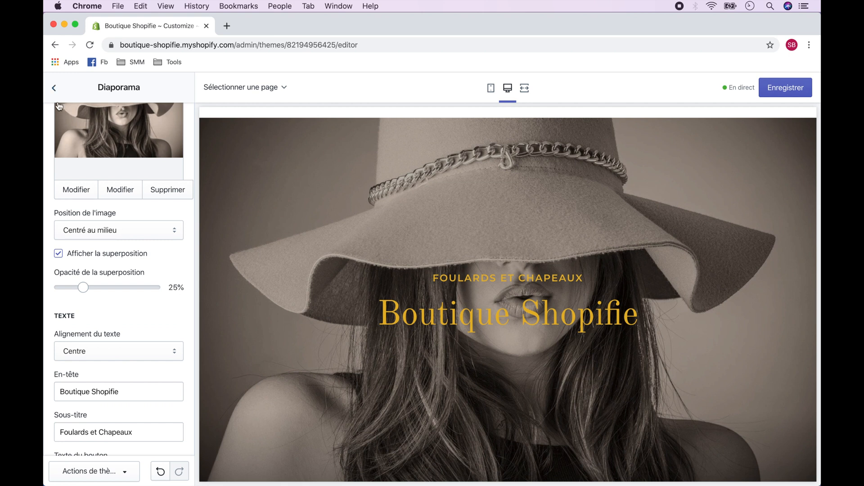
{"action": "left_click", "coordinate": [54, 88]}
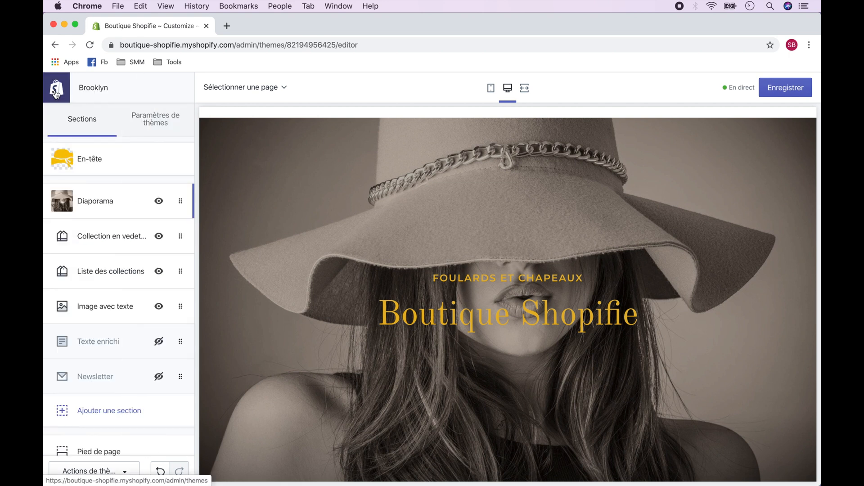
Step: Set the theme's general background colour to #FCD09A and save the theme
{"action": "left_click", "coordinate": [154, 122]}
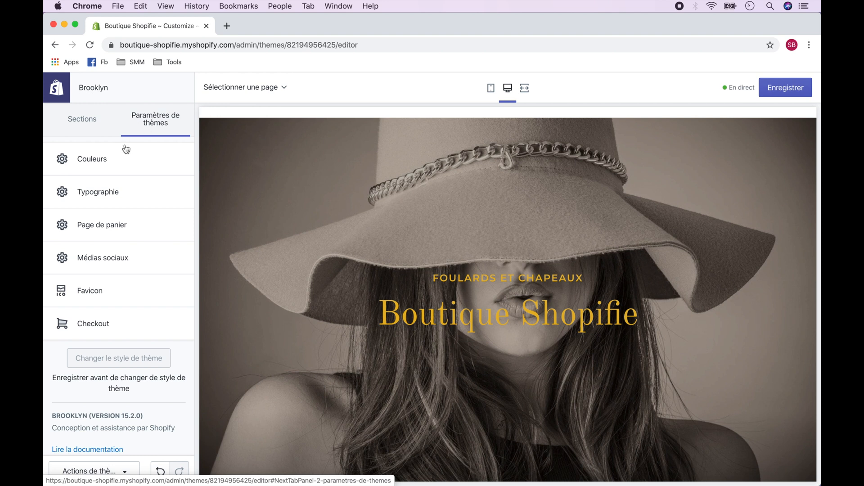
{"action": "left_click", "coordinate": [109, 160]}
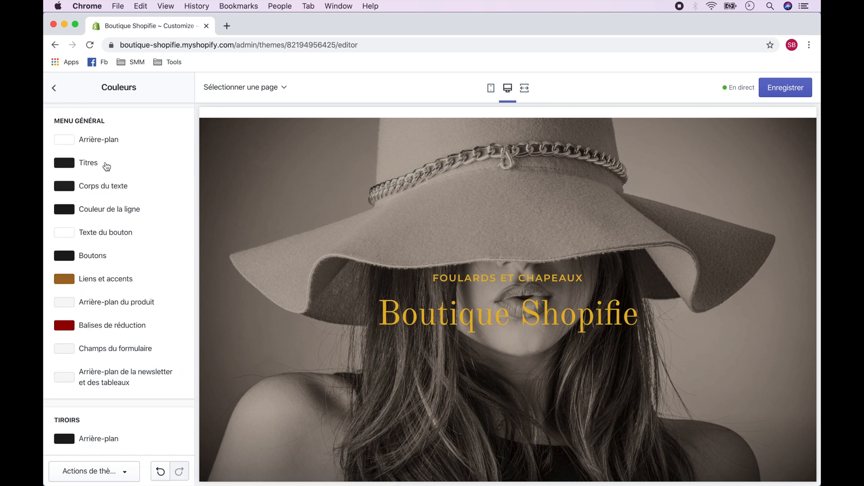
{"action": "left_click", "coordinate": [64, 140]}
{"action": "key", "text": "Tab"}
{"action": "type", "text": "#FCD09A"}
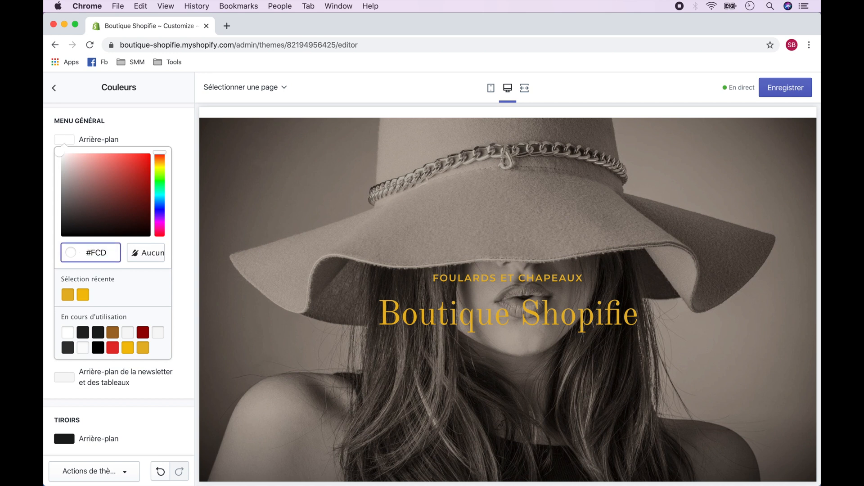
{"action": "left_click", "coordinate": [184, 220]}
{"action": "scroll", "coordinate": [332, 194], "scroll_direction": "down", "scroll_amount": 20}
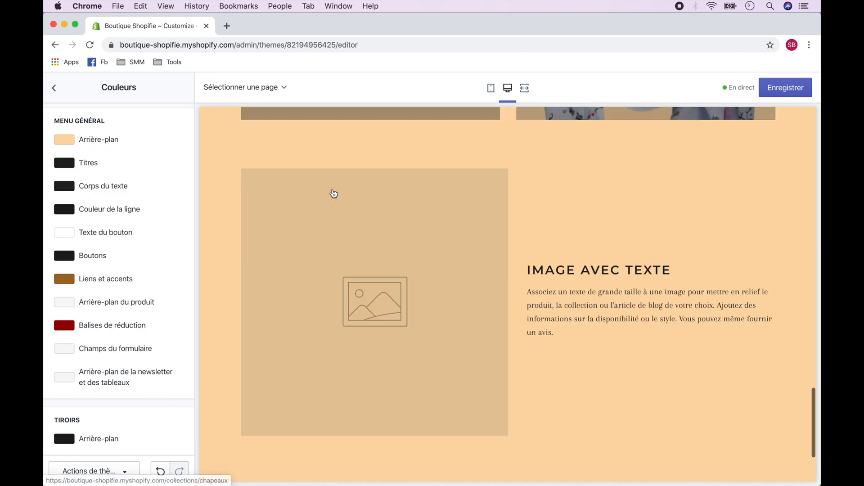
{"action": "scroll", "coordinate": [431, 303], "scroll_direction": "up", "scroll_amount": 20}
{"action": "scroll", "coordinate": [432, 303], "scroll_direction": "up", "scroll_amount": 5}
{"action": "left_click", "coordinate": [785, 88]}
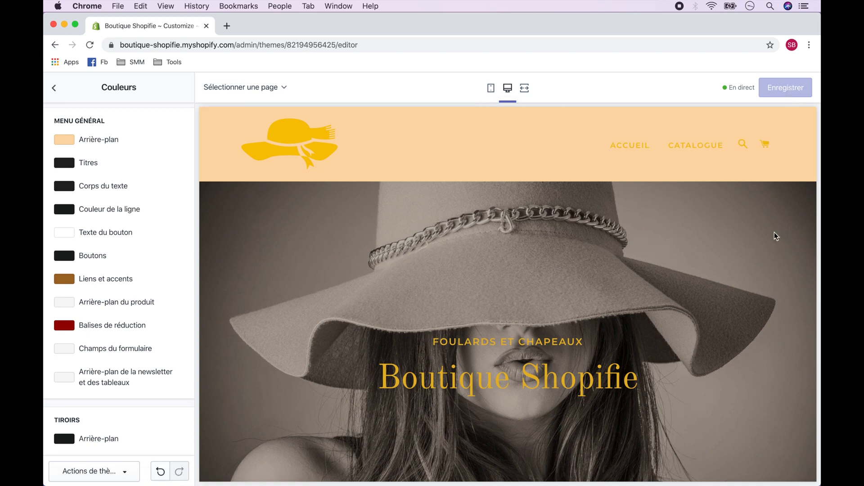
Step: Set the theme's Titres colour to #C77335
{"action": "scroll", "coordinate": [776, 236], "scroll_direction": "down", "scroll_amount": 10}
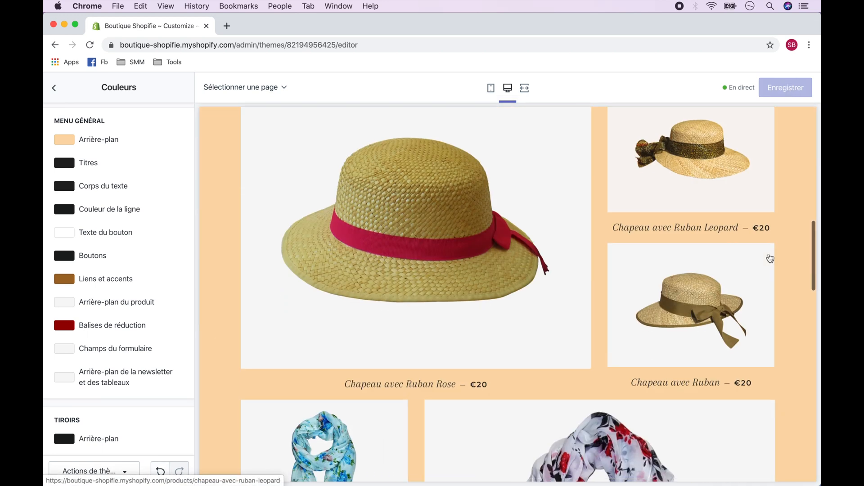
{"action": "scroll", "coordinate": [770, 258], "scroll_direction": "down", "scroll_amount": 12}
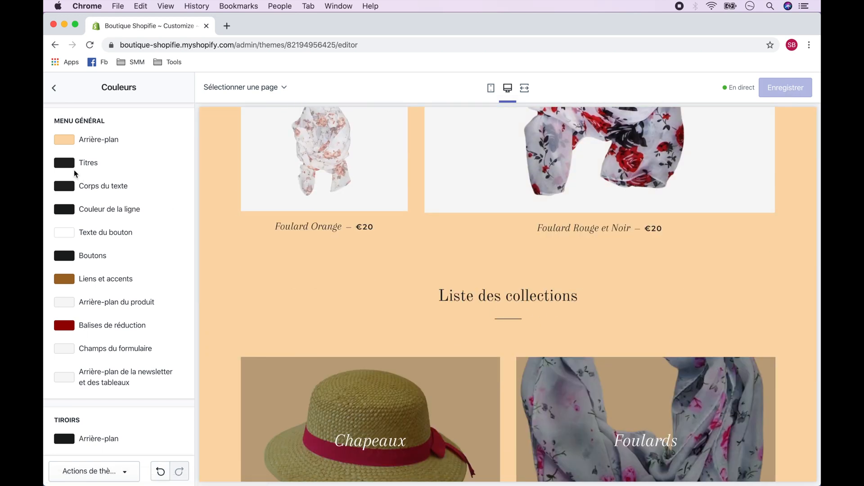
{"action": "left_click", "coordinate": [67, 166]}
{"action": "double_click", "coordinate": [93, 269]}
{"action": "type", "text": "C77335"}
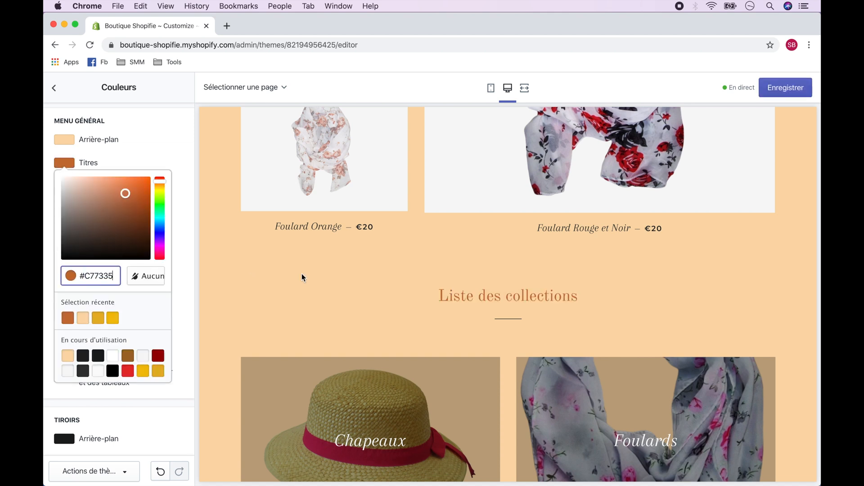
{"action": "scroll", "coordinate": [303, 278], "scroll_direction": "up", "scroll_amount": 20}
{"action": "left_click", "coordinate": [188, 260]}
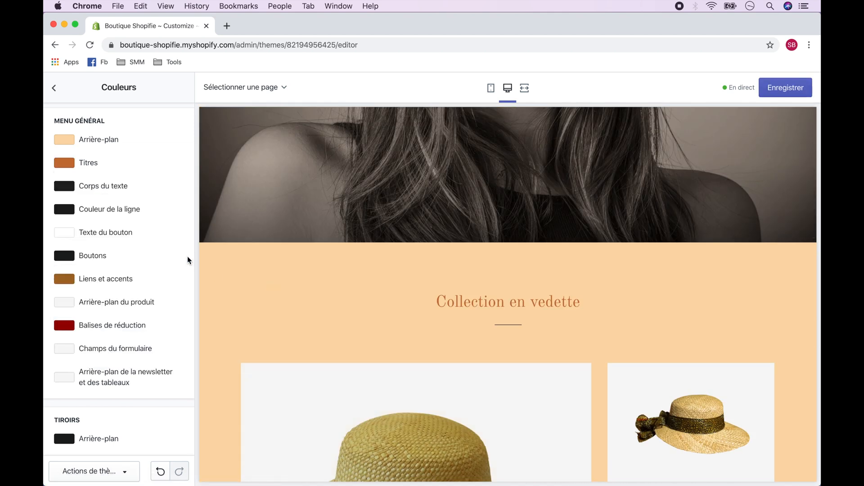
Step: Set the theme's line colour to the same orange-brown as the titles and save the theme
{"action": "left_click", "coordinate": [113, 214]}
{"action": "double_click", "coordinate": [92, 322]}
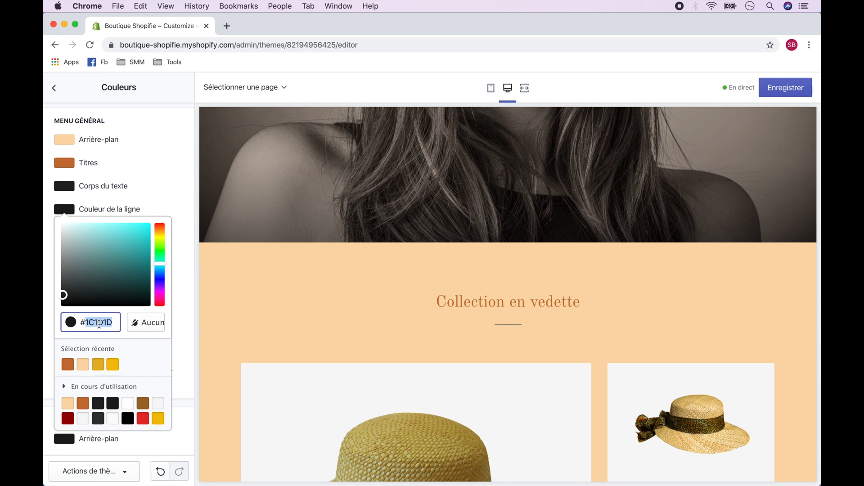
{"action": "type", "text": "C77335"}
{"action": "left_click", "coordinate": [180, 305]}
{"action": "scroll", "coordinate": [274, 313], "scroll_direction": "up", "scroll_amount": 10}
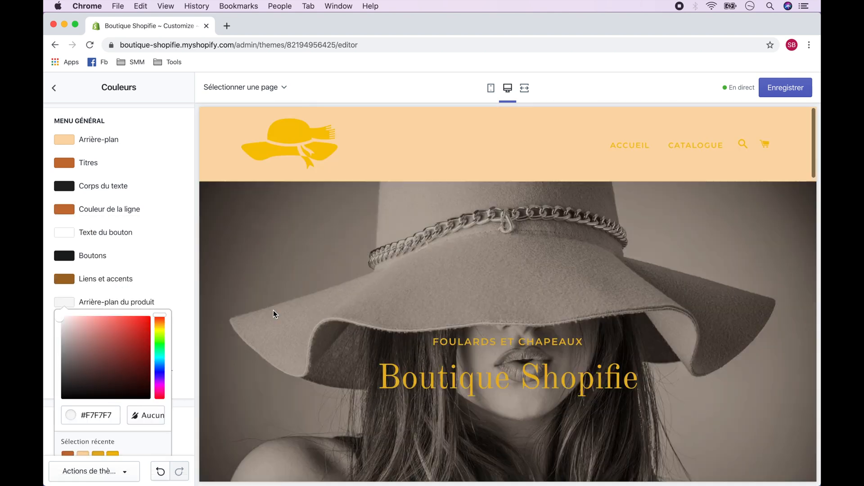
{"action": "left_click", "coordinate": [789, 93]}
{"action": "left_click", "coordinate": [54, 97]}
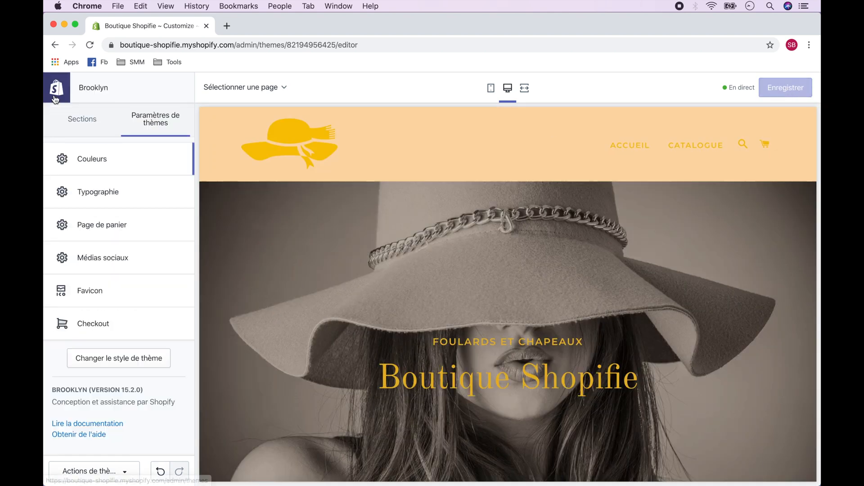
Step: Change the title of the Image avec texte section to "A Propos de Nous"
{"action": "left_click", "coordinate": [78, 120]}
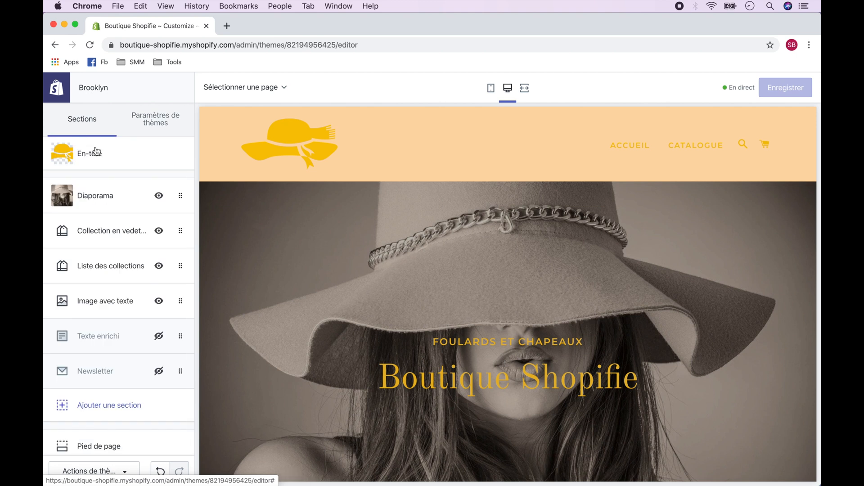
{"action": "left_click", "coordinate": [110, 305]}
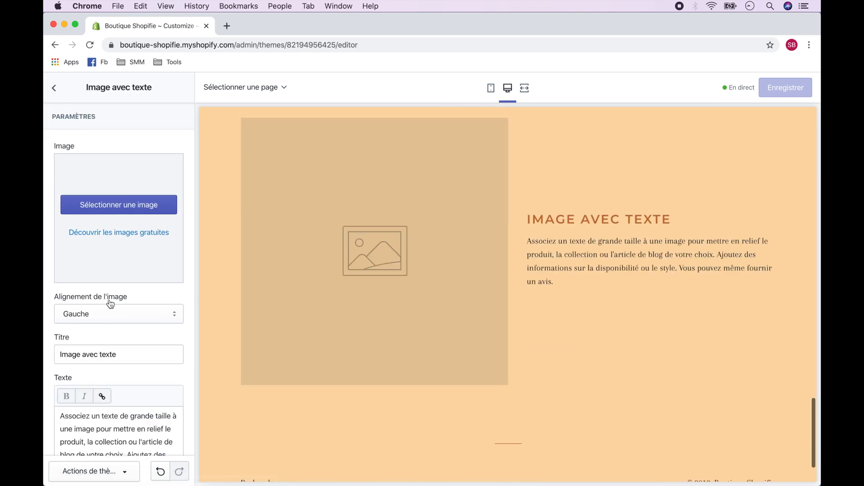
{"action": "scroll", "coordinate": [108, 302], "scroll_direction": "down", "scroll_amount": 3}
{"action": "triple_click", "coordinate": [117, 231]}
{"action": "type", "text": "A Propos de Nous"}
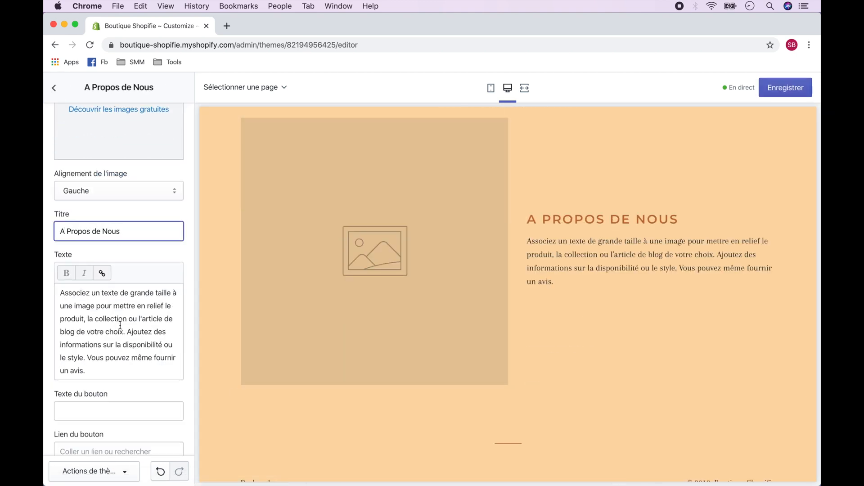
Step: Replace the section's body text with "Nous sommes une marque spécialisée dans la vente de chapeaux et foulards."
{"action": "triple_click", "coordinate": [120, 324]}
{"action": "type", "text": "Nous sommes une marque spéci"}
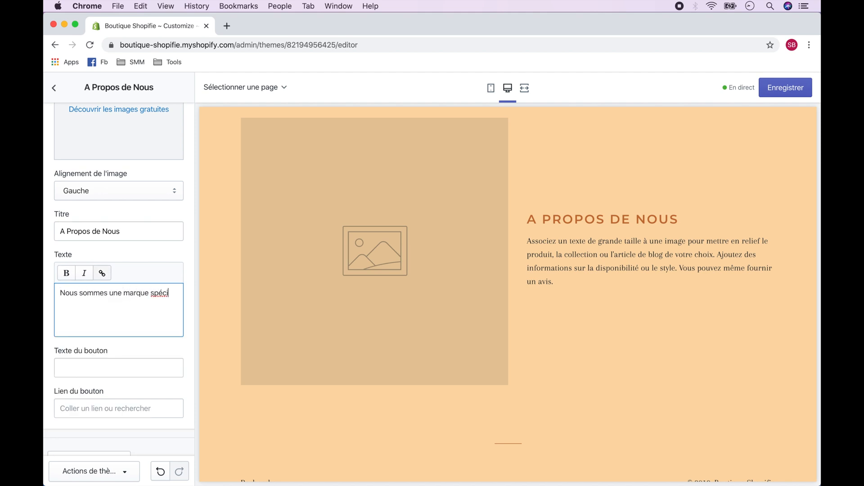
{"action": "type", "text": "alisée dans la vente"}
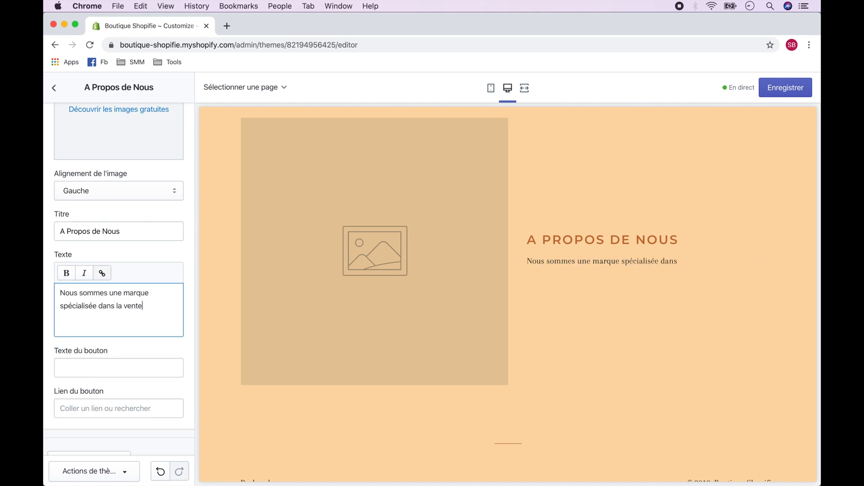
{"action": "type", "text": " de chapeaux et foulards."}
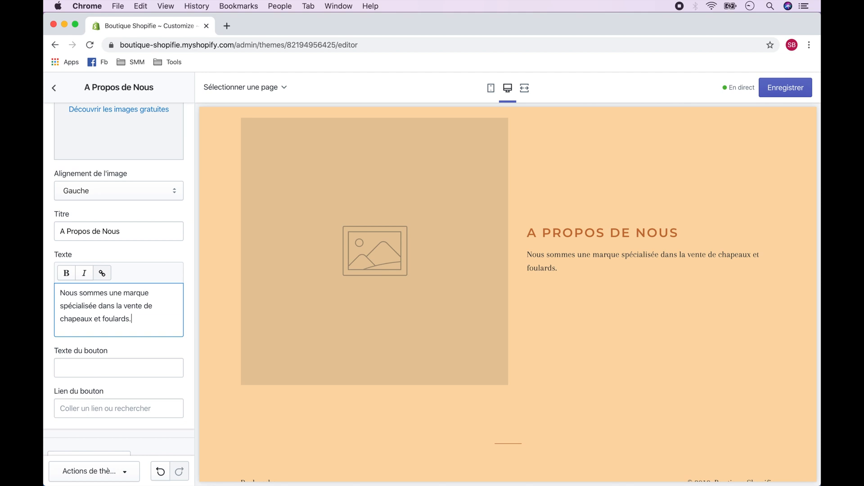
Step: Upload person-3929040_1280.jpg from the Boutique Shopify folder and use it as the image of the A Propos de Nous section
{"action": "scroll", "coordinate": [121, 281], "scroll_direction": "up", "scroll_amount": 3}
{"action": "left_click", "coordinate": [135, 188]}
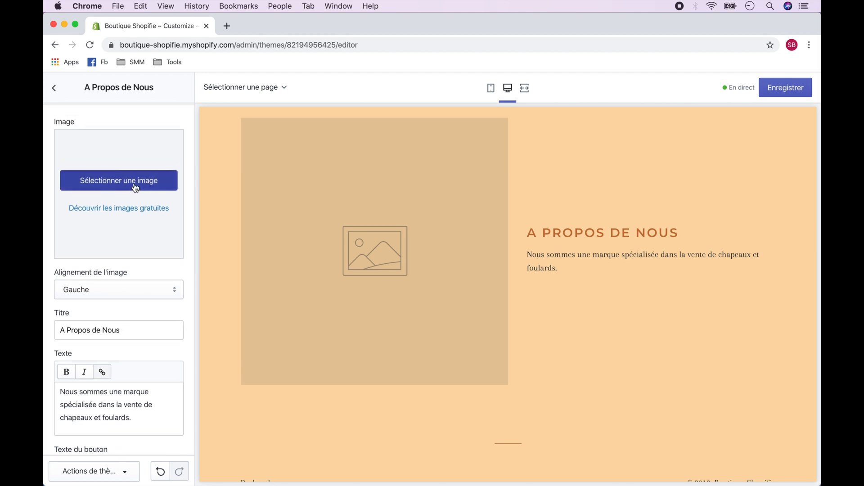
{"action": "left_click", "coordinate": [104, 173]}
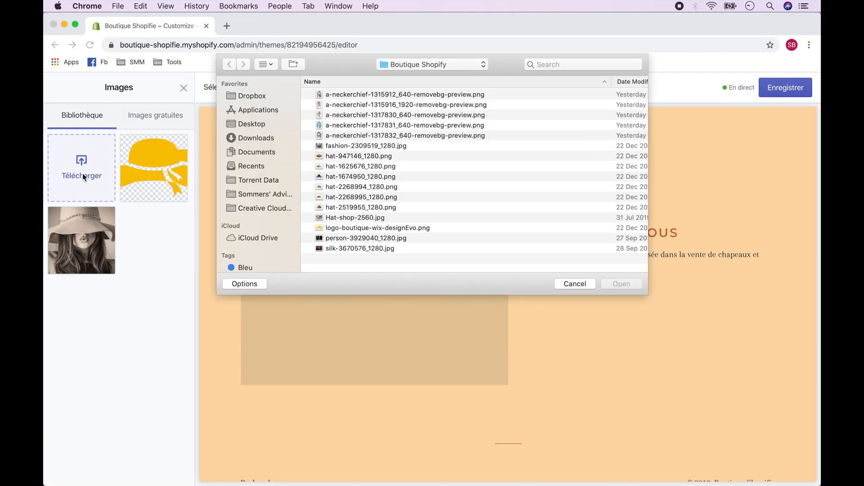
{"action": "double_click", "coordinate": [372, 241]}
{"action": "left_click", "coordinate": [160, 471]}
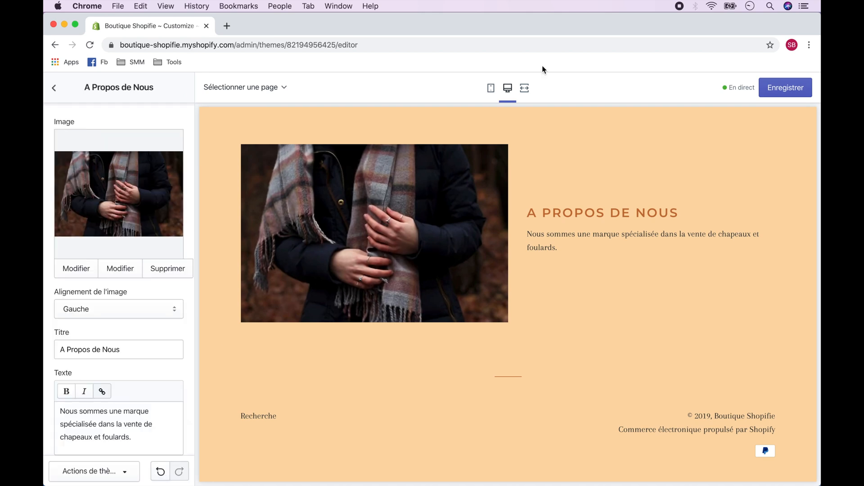
Step: Preview the home page at full width, return to the desktop preview and save the theme
{"action": "left_click", "coordinate": [525, 87]}
{"action": "scroll", "coordinate": [447, 250], "scroll_direction": "up", "scroll_amount": 15}
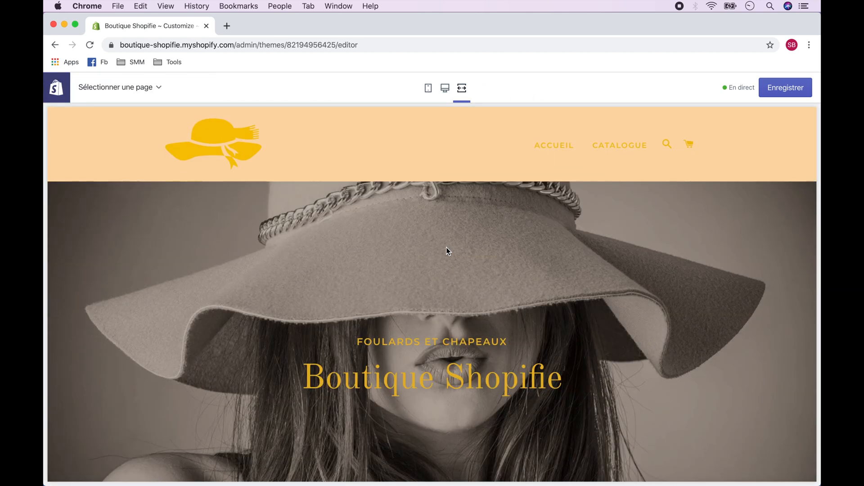
{"action": "left_click", "coordinate": [445, 88]}
{"action": "left_click", "coordinate": [788, 88]}
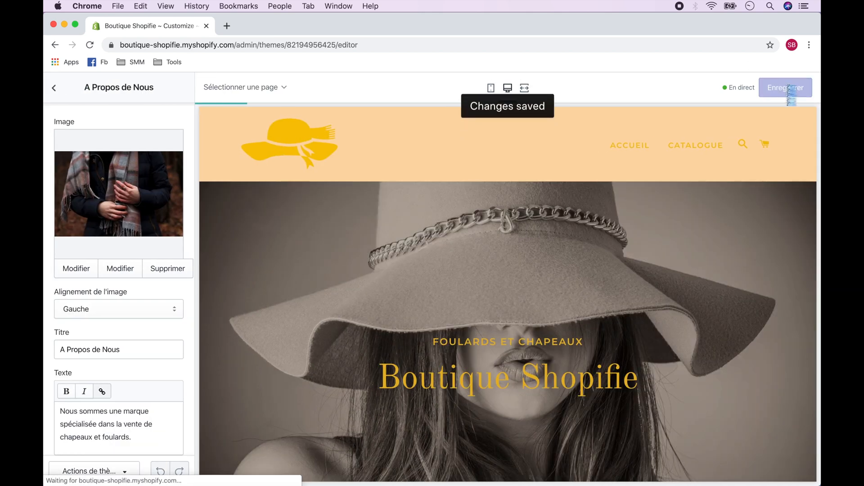
Step: Leave the theme editor and start a new online store page titled "Nous Contacter"
{"action": "left_click", "coordinate": [54, 88]}
{"action": "left_click", "coordinate": [55, 87]}
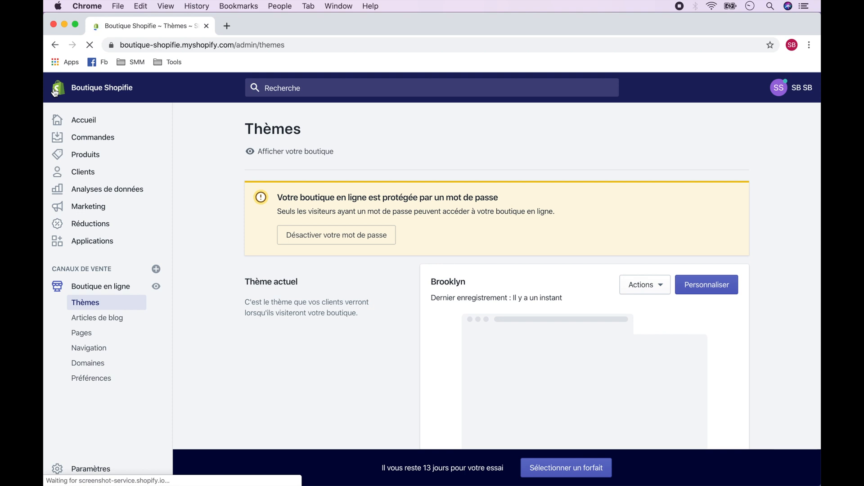
{"action": "left_click", "coordinate": [116, 331]}
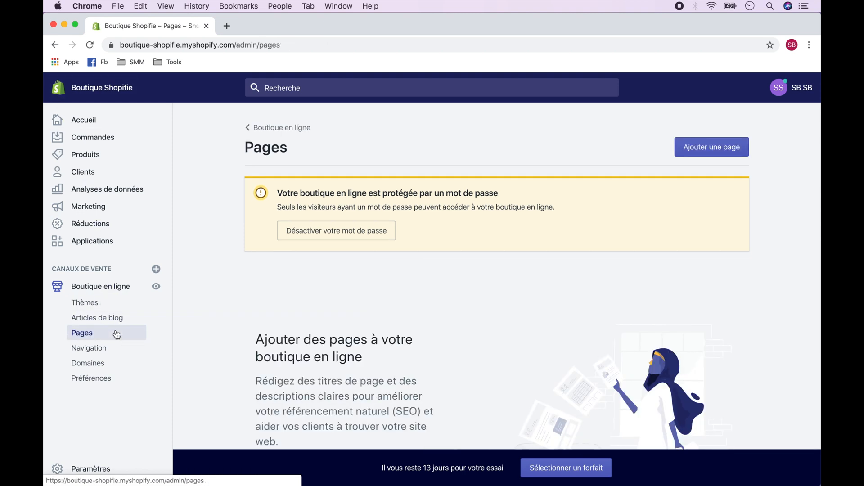
{"action": "left_click", "coordinate": [712, 148]}
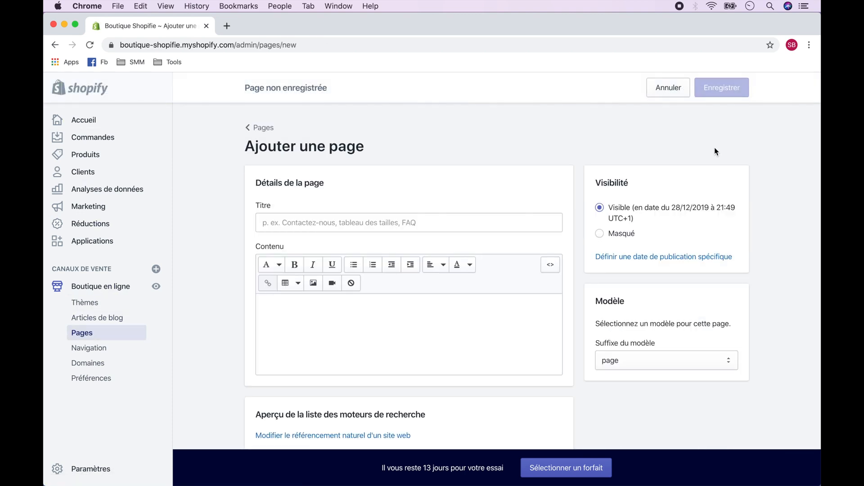
{"action": "type", "text": "Nous Contact"}
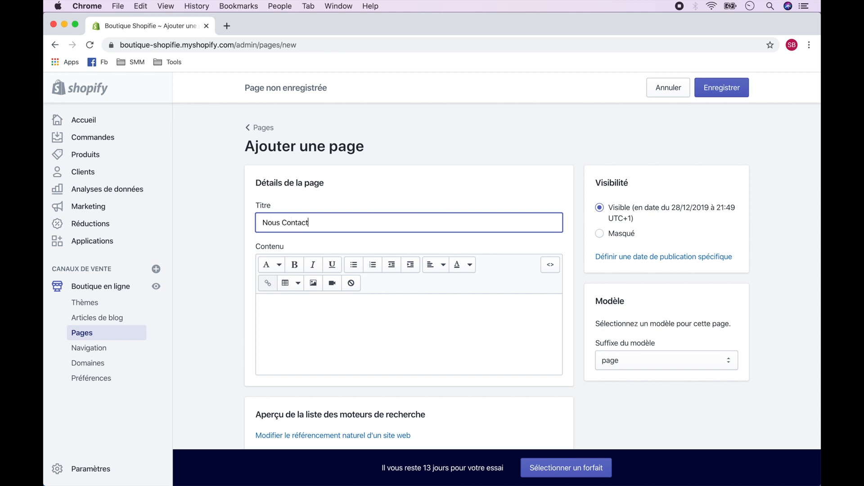
{"action": "type", "text": "er"}
Step: Assign the page.contact template to the new page and save it
{"action": "left_click", "coordinate": [634, 359]}
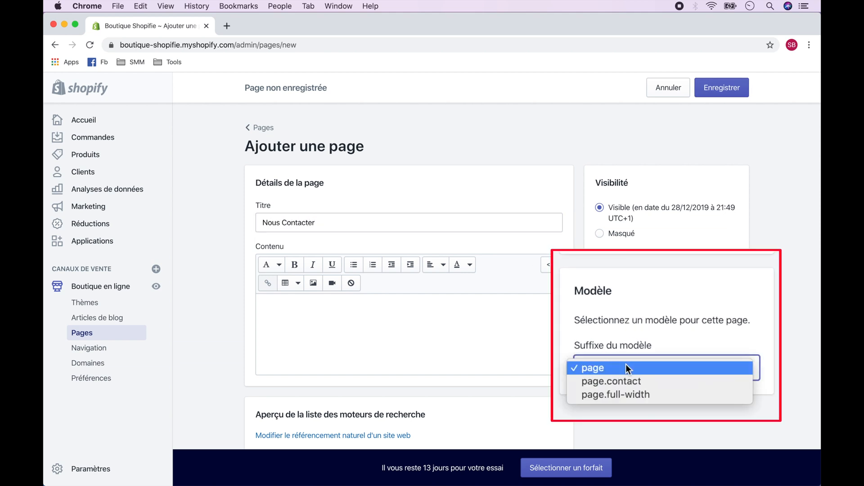
{"action": "left_click", "coordinate": [641, 372]}
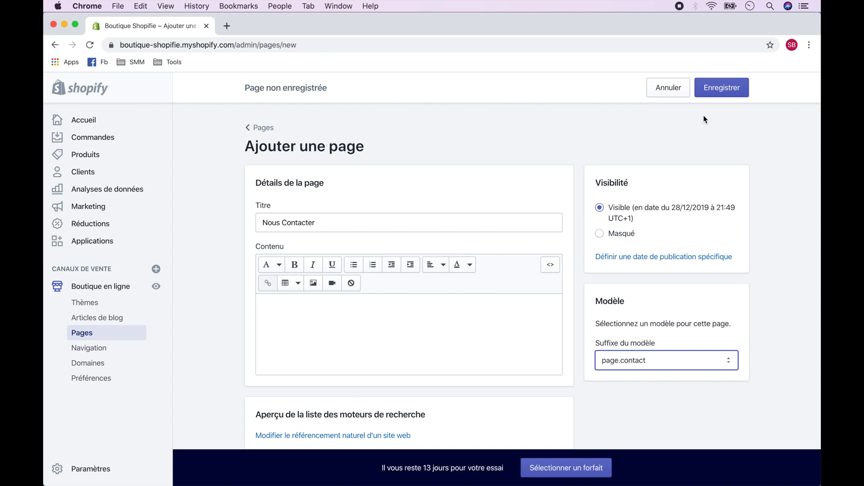
{"action": "left_click", "coordinate": [723, 88]}
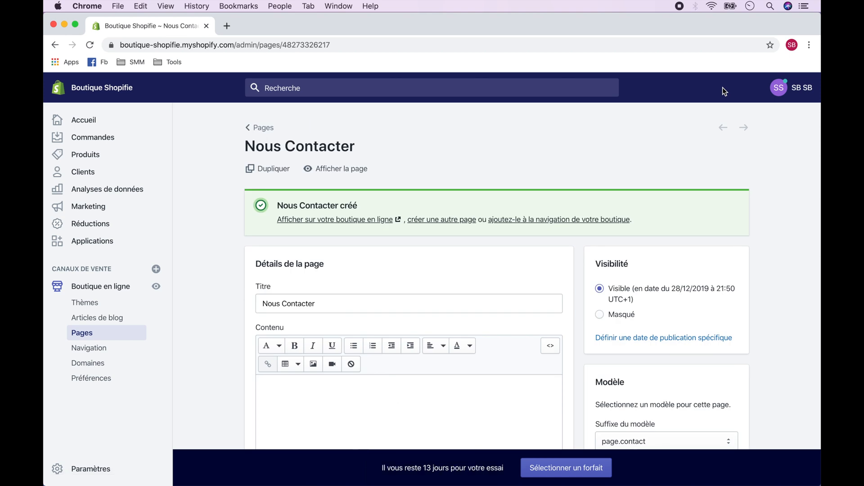
Step: Add a "Nous Contacter" item to the store's Menu principal, linked to the Nous Contacter page
{"action": "left_click", "coordinate": [99, 350]}
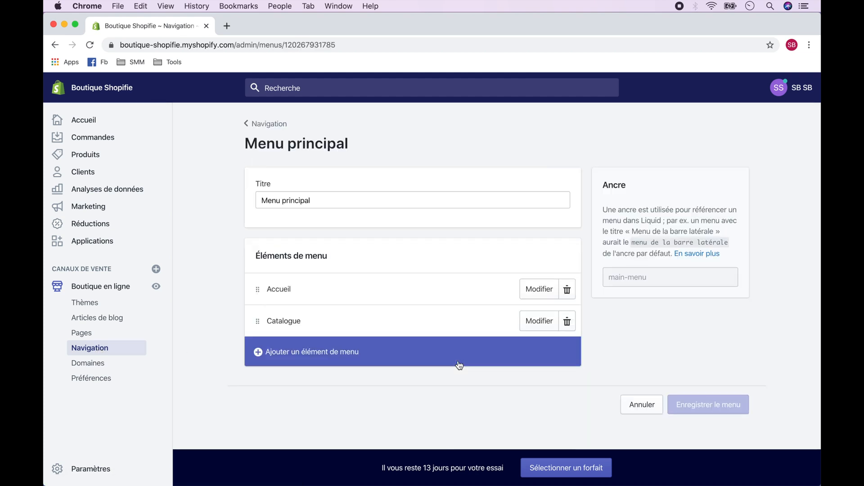
{"action": "left_click", "coordinate": [257, 356]}
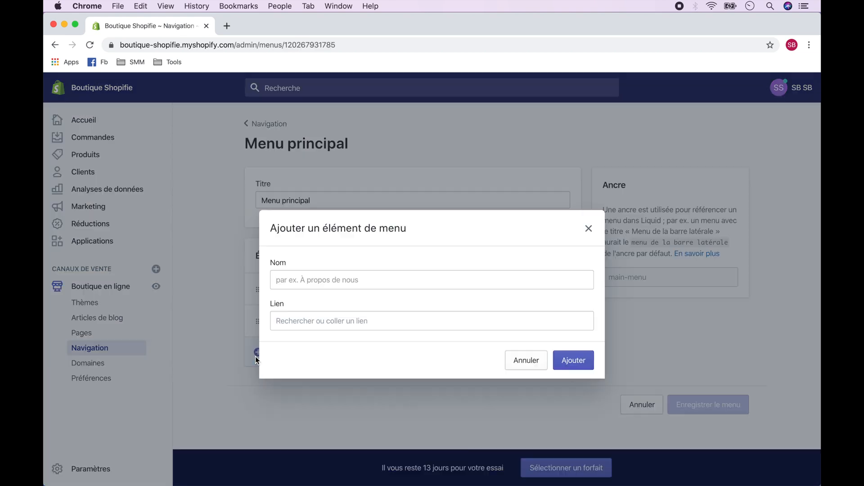
{"action": "left_click", "coordinate": [324, 285]}
{"action": "type", "text": "NOus Contacter"}
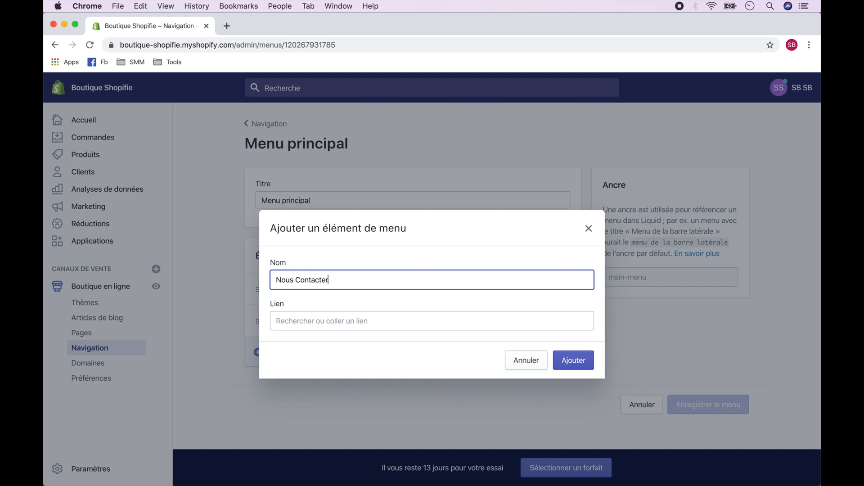
{"action": "left_click", "coordinate": [348, 317]}
{"action": "type", "text": "nous"}
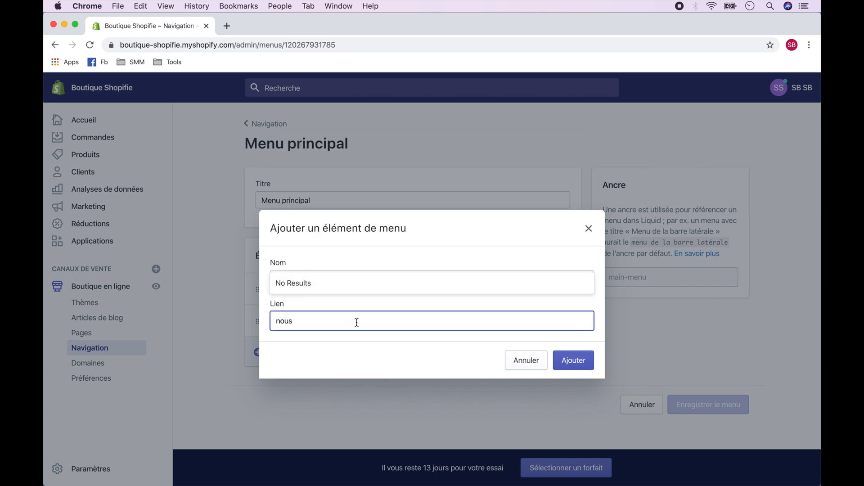
{"action": "left_click", "coordinate": [348, 290]}
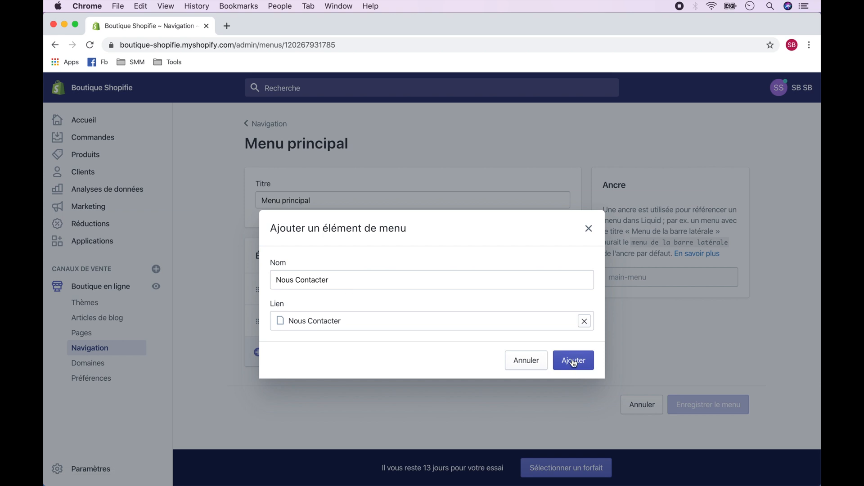
{"action": "left_click", "coordinate": [573, 360]}
Step: Rename the Catalogue menu item to "Boutique" and save the menu
{"action": "left_click", "coordinate": [540, 321]}
{"action": "left_click", "coordinate": [386, 284]}
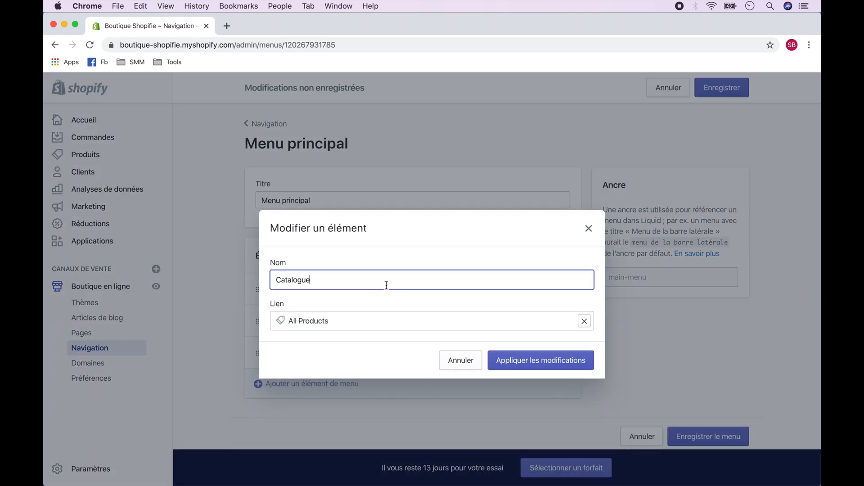
{"action": "key", "text": "super+a"}
{"action": "type", "text": "Boutique"}
{"action": "left_click", "coordinate": [540, 360]}
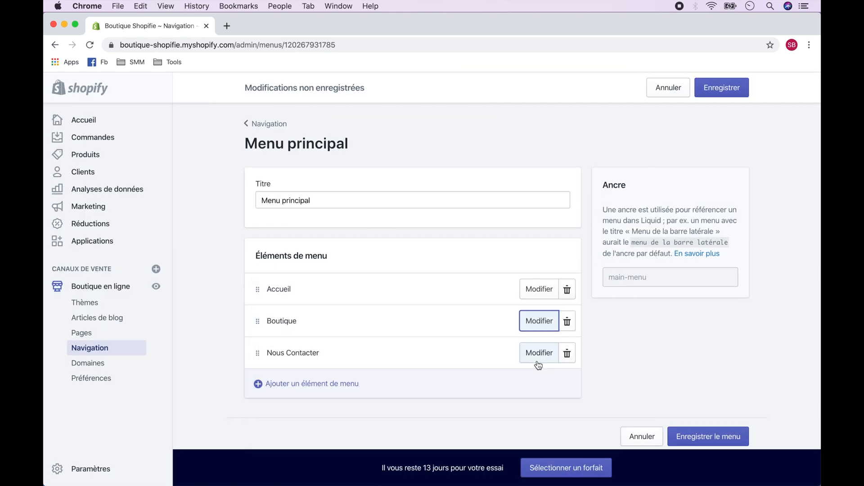
{"action": "left_click", "coordinate": [721, 86]}
Step: Open the Brooklyn theme for customization and check the Nous Contacter page's form in the full-width preview
{"action": "left_click", "coordinate": [86, 302]}
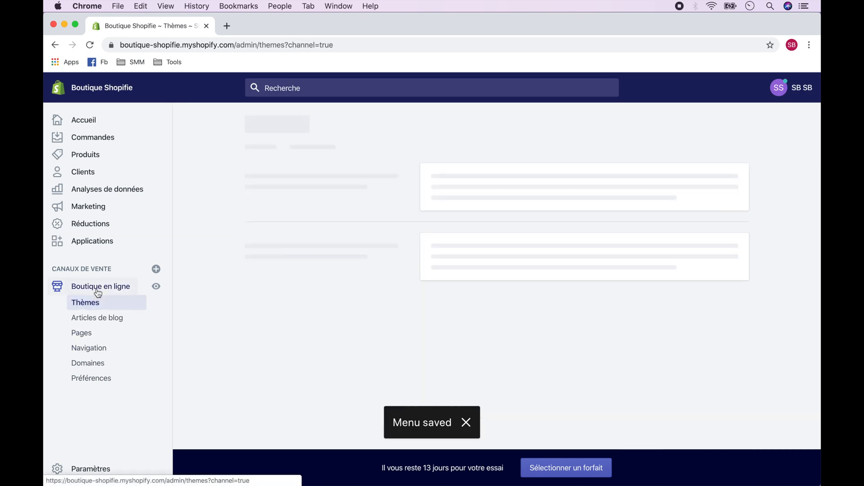
{"action": "left_click", "coordinate": [682, 283]}
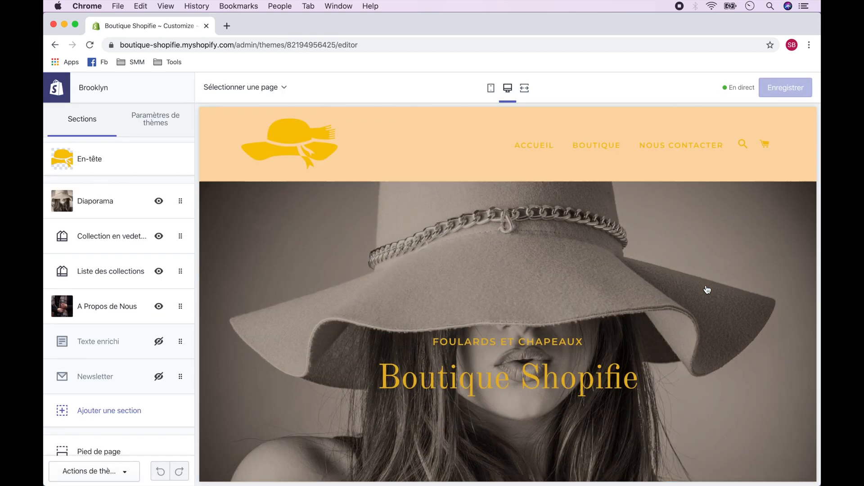
{"action": "left_click", "coordinate": [525, 88]}
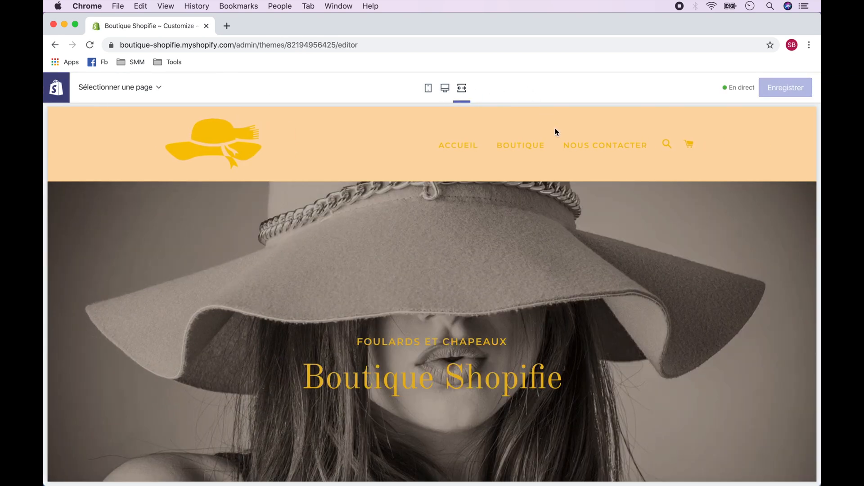
{"action": "left_click", "coordinate": [602, 147]}
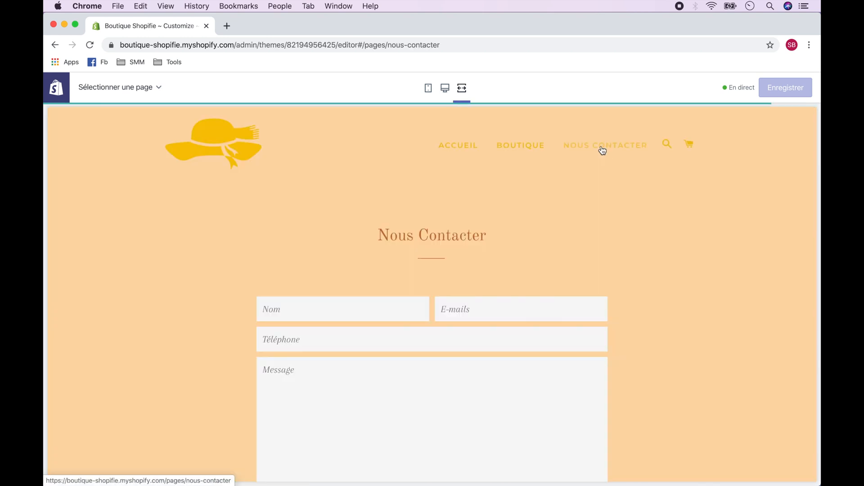
{"action": "scroll", "coordinate": [596, 278], "scroll_direction": "down", "scroll_amount": 5}
{"action": "scroll", "coordinate": [596, 274], "scroll_direction": "up", "scroll_amount": 5}
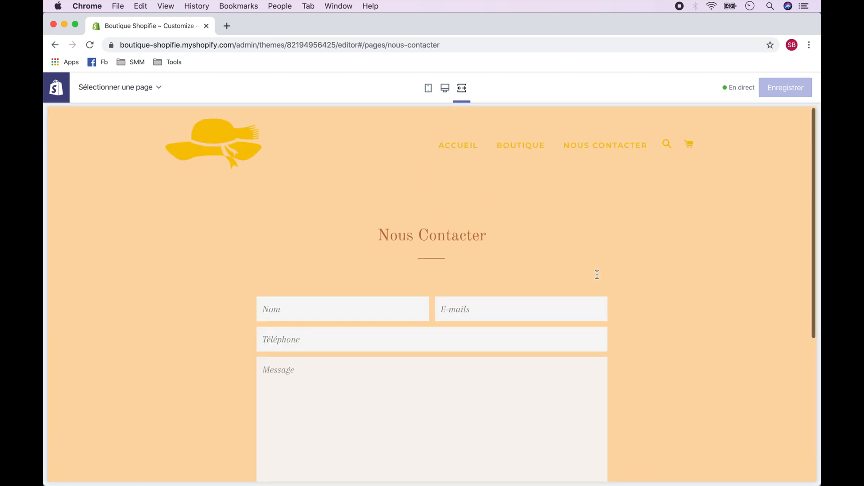
Step: Review the products on the Boutique page through the store's header navigation and return to the home page
{"action": "left_click", "coordinate": [522, 154]}
{"action": "scroll", "coordinate": [560, 350], "scroll_direction": "down", "scroll_amount": 6}
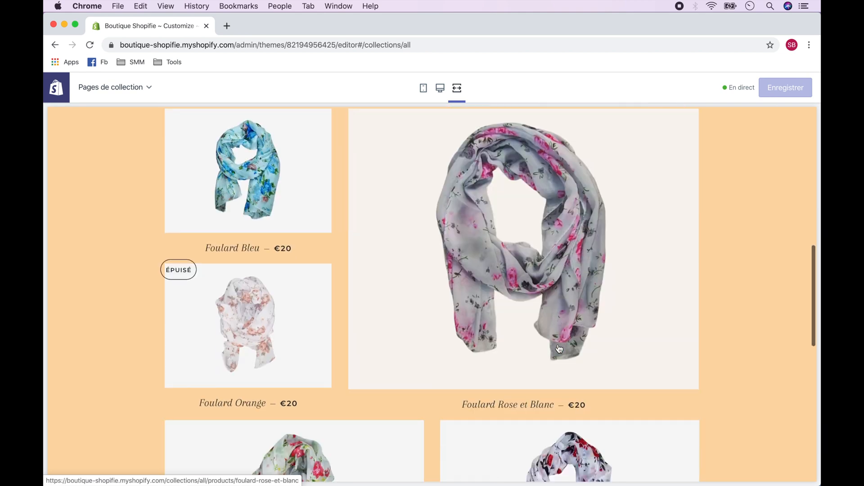
{"action": "scroll", "coordinate": [559, 347], "scroll_direction": "down", "scroll_amount": 4}
{"action": "scroll", "coordinate": [560, 347], "scroll_direction": "up", "scroll_amount": 10}
{"action": "left_click", "coordinate": [458, 146]}
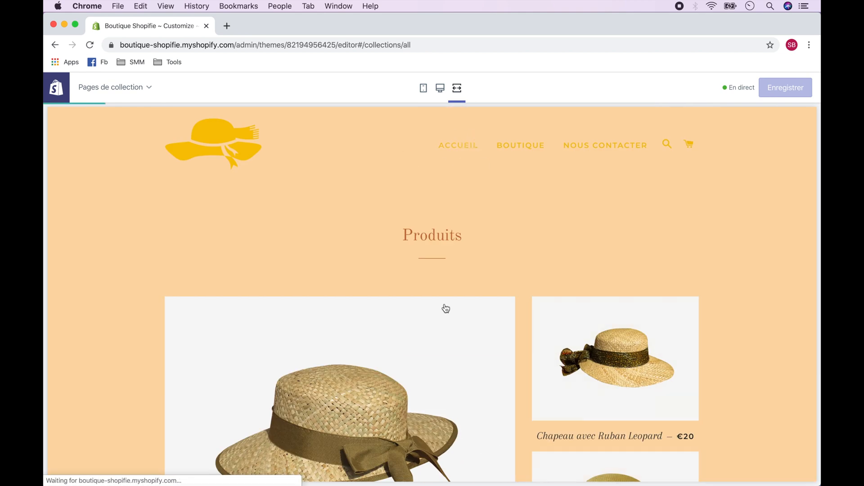
Step: Open the Chapeaux collection from the home page, review its products and return to the home page
{"action": "scroll", "coordinate": [438, 335], "scroll_direction": "down", "scroll_amount": 10}
{"action": "left_click", "coordinate": [338, 285]}
{"action": "scroll", "coordinate": [339, 286], "scroll_direction": "down", "scroll_amount": 10}
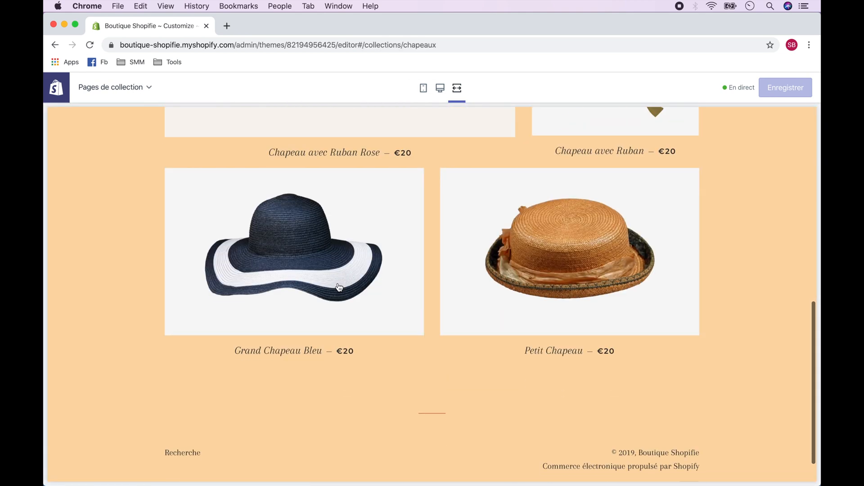
{"action": "scroll", "coordinate": [339, 286], "scroll_direction": "up", "scroll_amount": 10}
{"action": "left_click", "coordinate": [463, 150]}
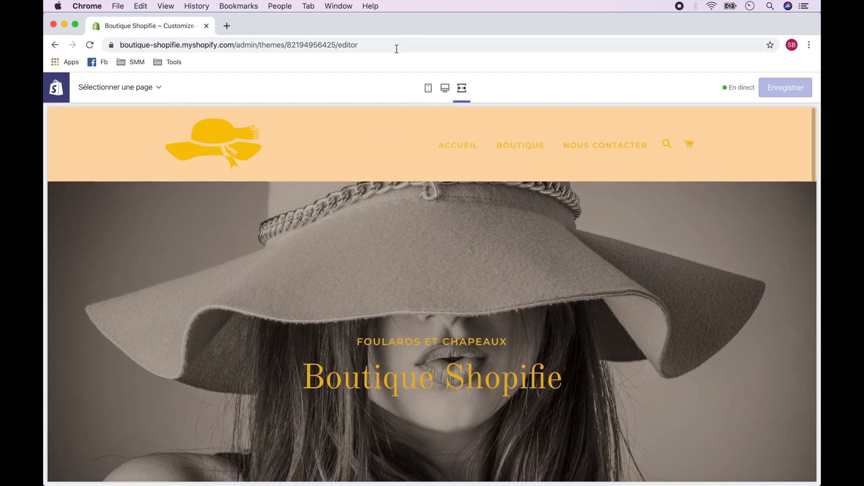
Step: Switch back to the desktop preview, display the Panier page and save the theme
{"action": "left_click", "coordinate": [445, 89]}
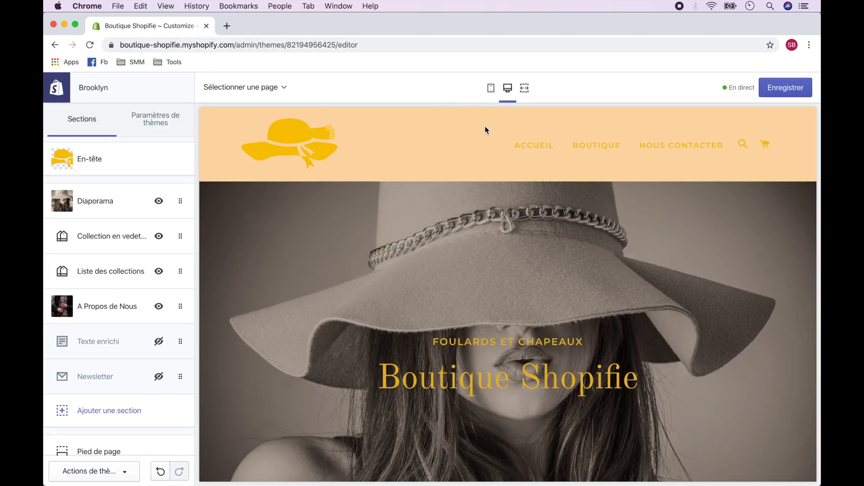
{"action": "left_click", "coordinate": [285, 89]}
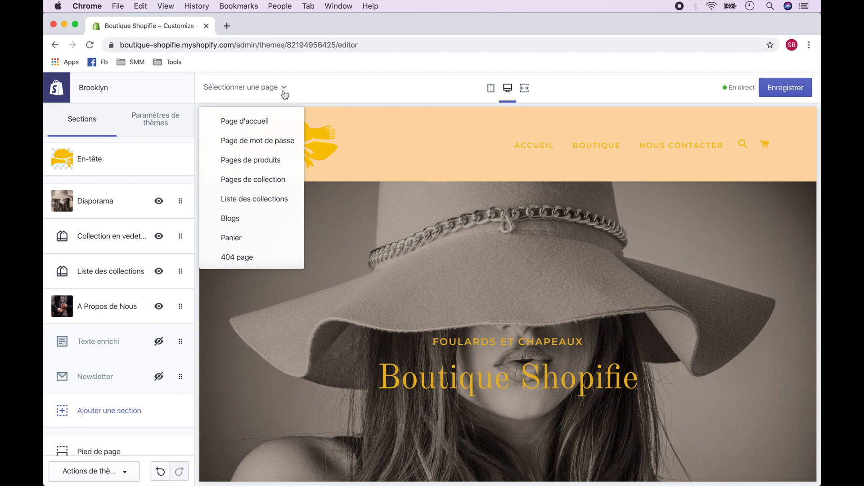
{"action": "left_click", "coordinate": [277, 242]}
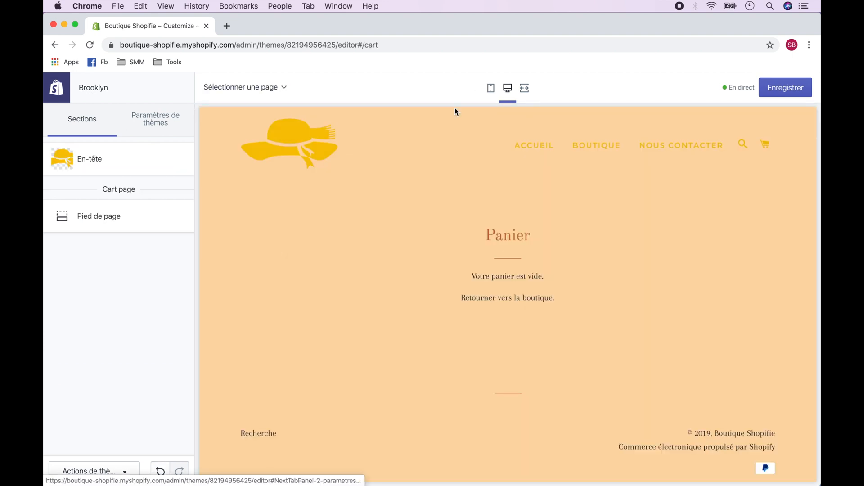
{"action": "left_click", "coordinate": [784, 89]}
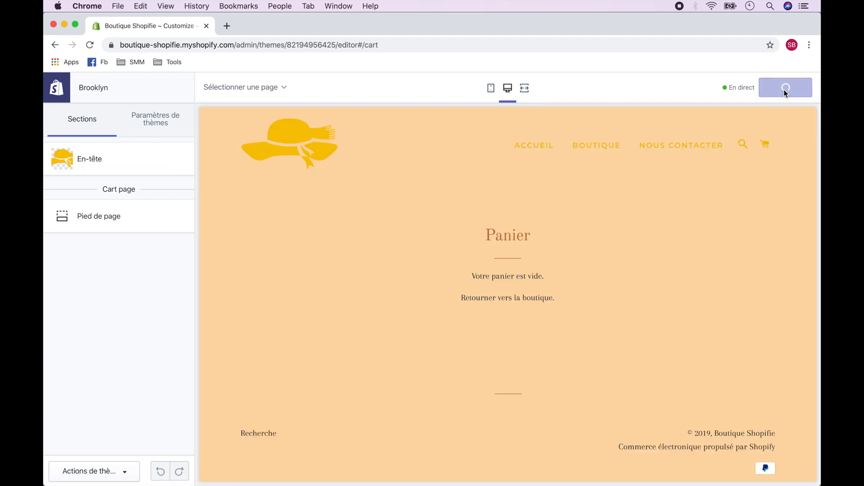
Step: Leave the theme editor and open the store's general settings
{"action": "left_click", "coordinate": [58, 89]}
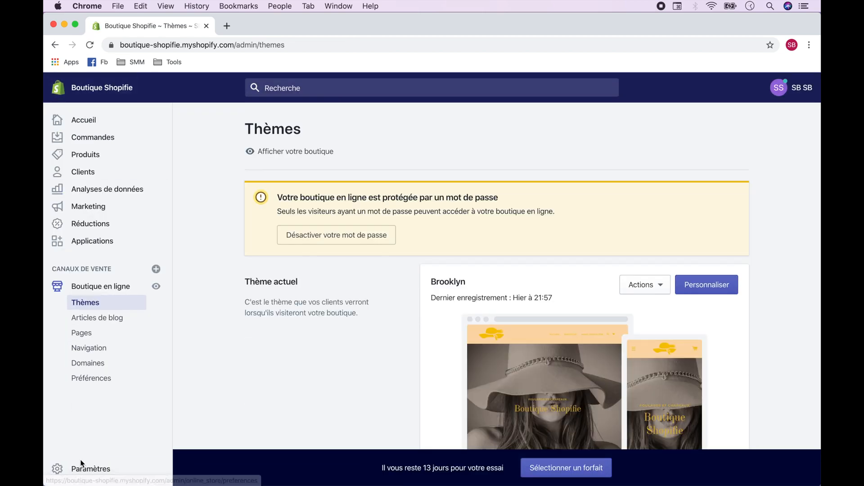
{"action": "left_click", "coordinate": [84, 471]}
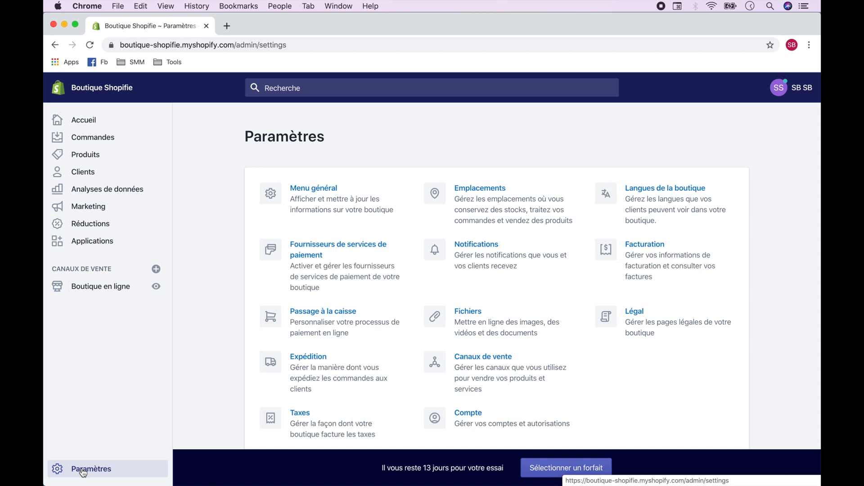
{"action": "left_click", "coordinate": [269, 201]}
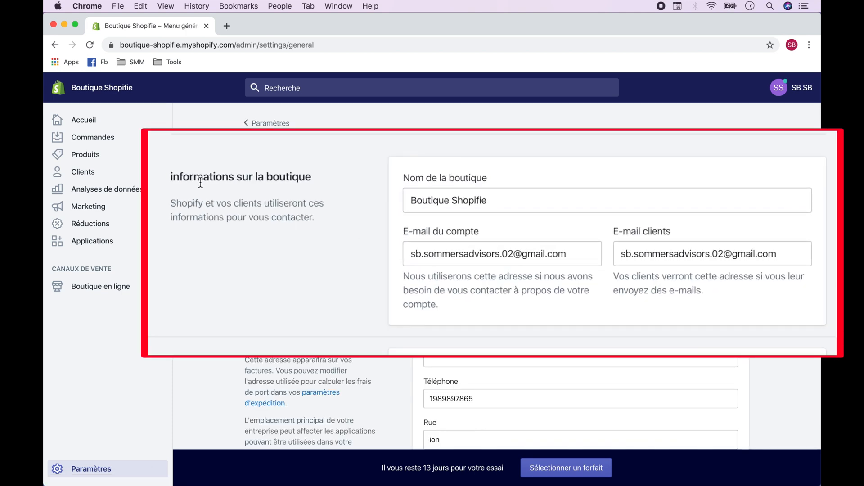
Step: Open the payment provider settings and set payment capture for orders to automatic
{"action": "left_click", "coordinate": [262, 124]}
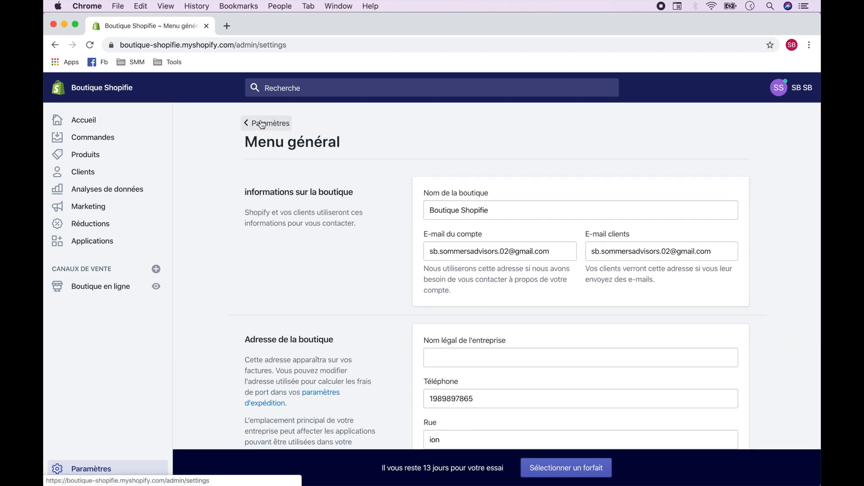
{"action": "left_click", "coordinate": [275, 258]}
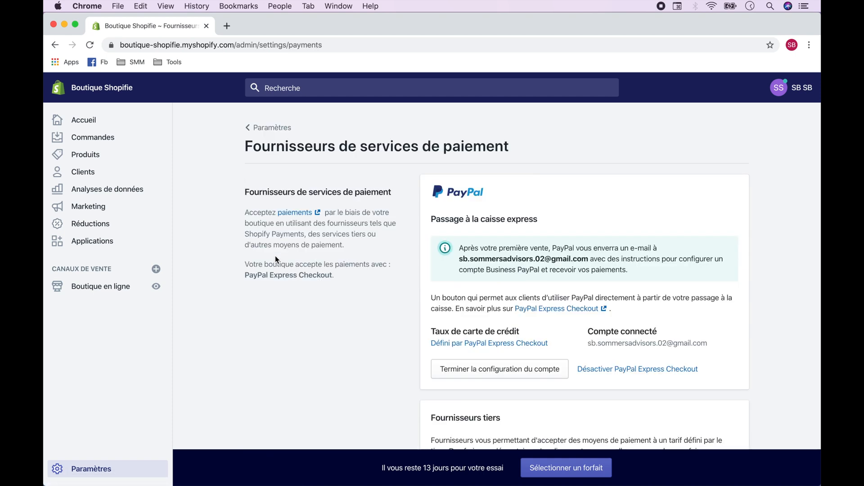
{"action": "scroll", "coordinate": [276, 259], "scroll_direction": "down", "scroll_amount": 15}
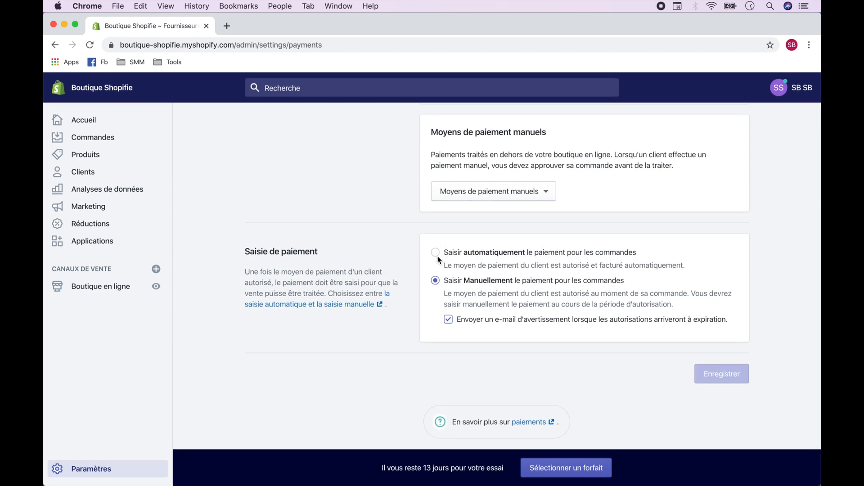
{"action": "left_click", "coordinate": [436, 253]}
Step: View the recommended third-party payment provider and return to the payment provider settings without configuring it
{"action": "scroll", "coordinate": [437, 259], "scroll_direction": "up", "scroll_amount": 8}
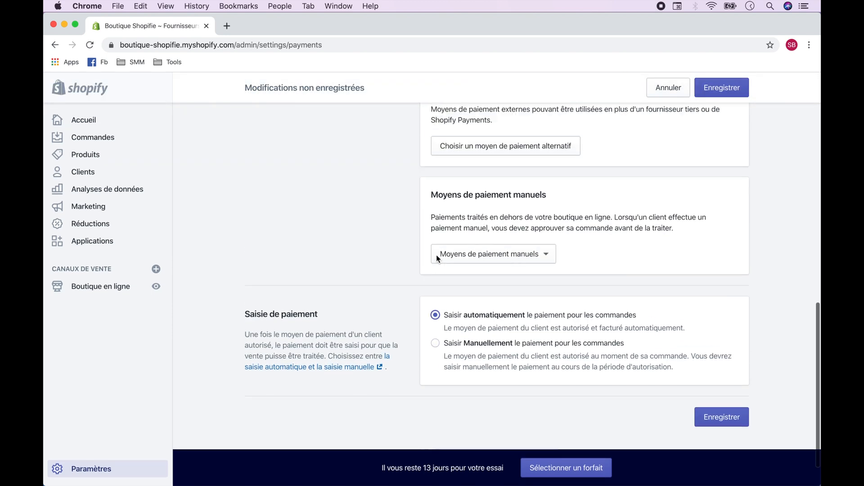
{"action": "scroll", "coordinate": [436, 259], "scroll_direction": "up", "scroll_amount": 2}
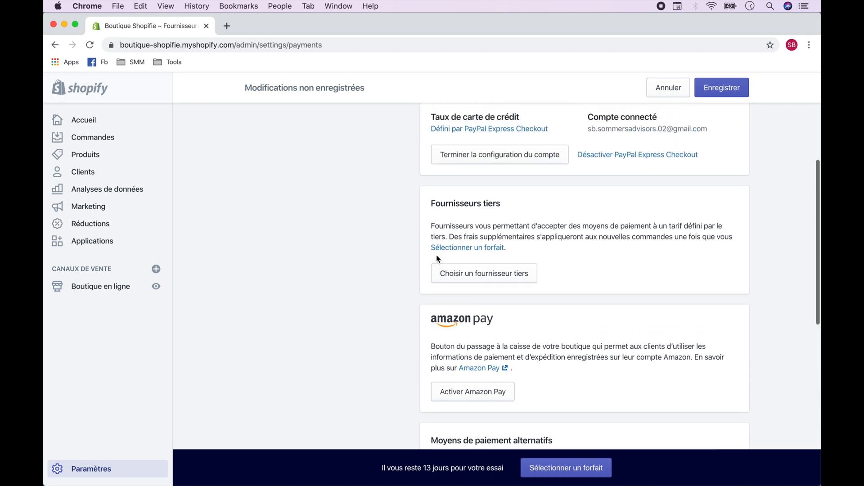
{"action": "left_click", "coordinate": [512, 276]}
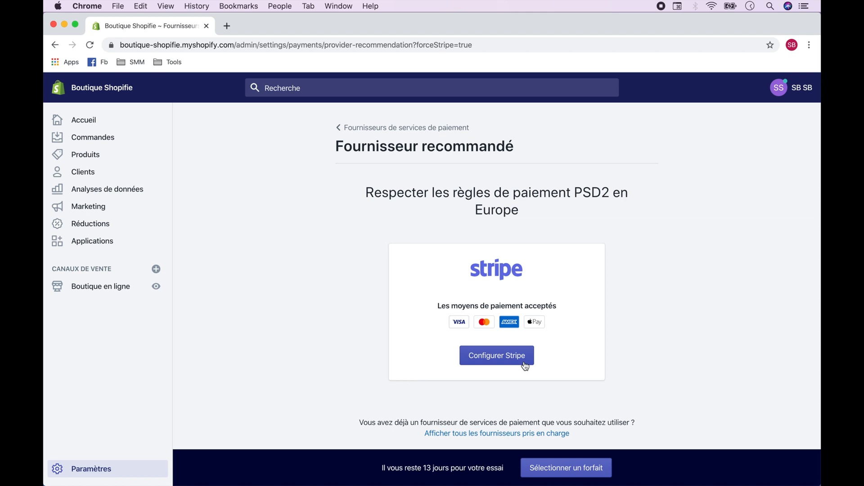
{"action": "left_click", "coordinate": [409, 128]}
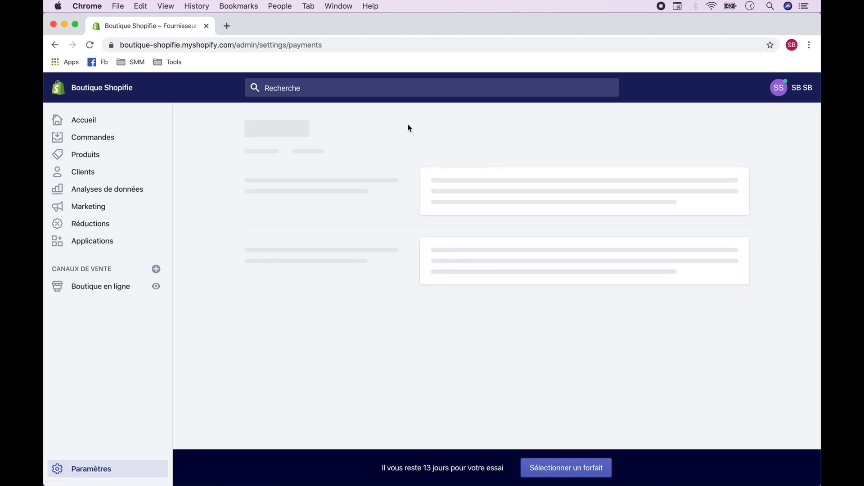
Step: Select automatic payment capture for orders again and save the payment settings
{"action": "scroll", "coordinate": [481, 249], "scroll_direction": "down", "scroll_amount": 10}
{"action": "left_click", "coordinate": [482, 253]}
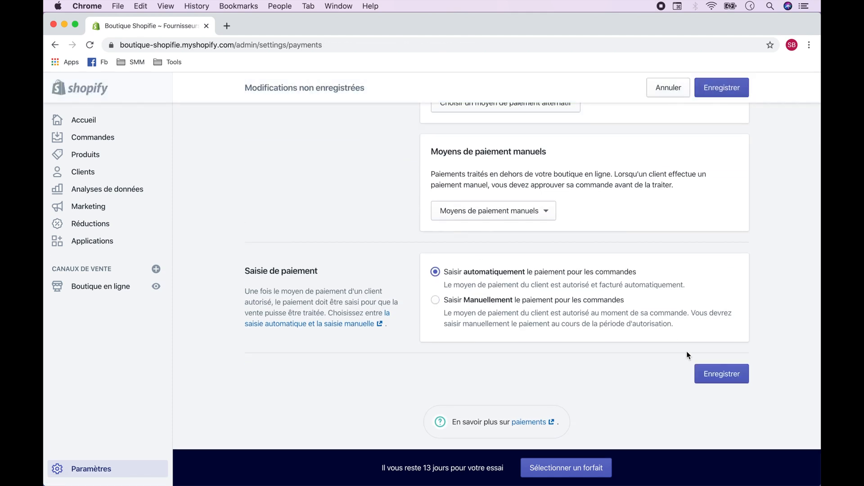
{"action": "left_click", "coordinate": [722, 374]}
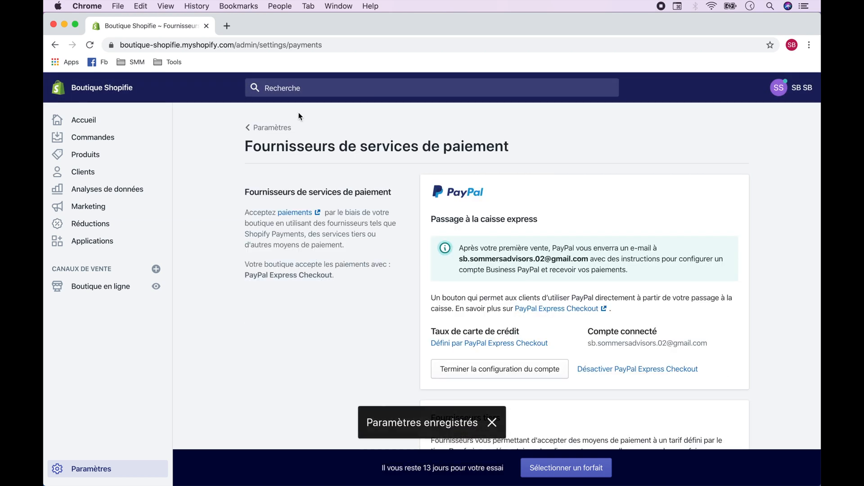
Step: Go to the shipping settings and open the general profile's rate management
{"action": "left_click", "coordinate": [270, 128]}
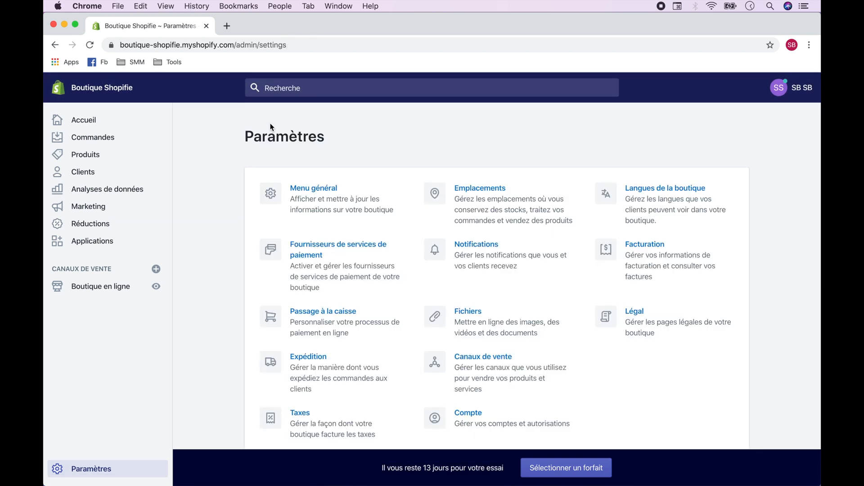
{"action": "left_click", "coordinate": [308, 363]}
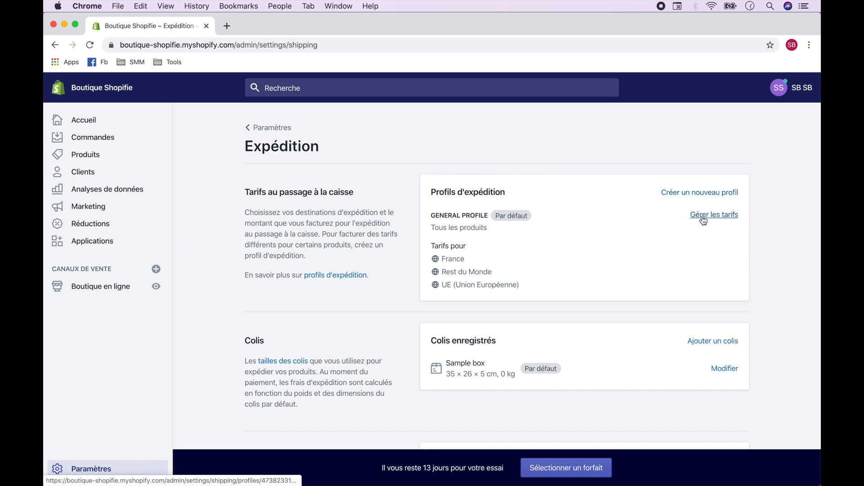
{"action": "left_click", "coordinate": [705, 222]}
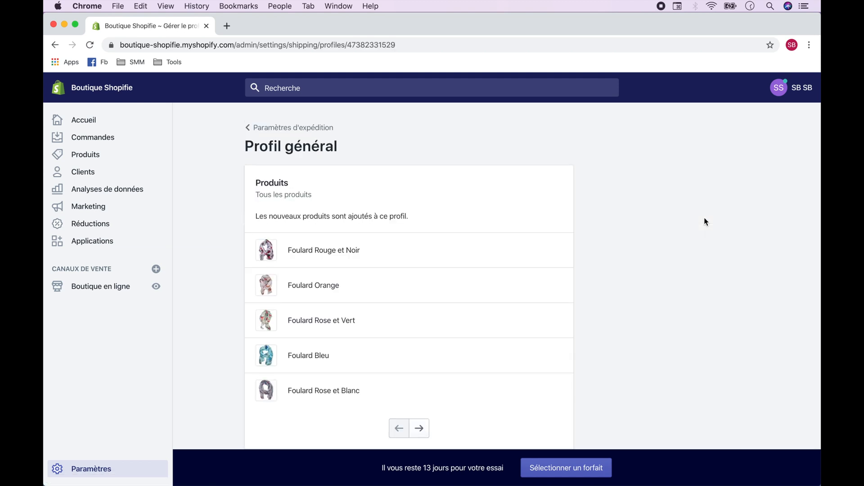
Step: Delete the Rest du Monde and UE (Union Européenne) shipping zones from the general profile and save it
{"action": "scroll", "coordinate": [705, 220], "scroll_direction": "down", "scroll_amount": 1}
{"action": "scroll", "coordinate": [704, 218], "scroll_direction": "down", "scroll_amount": 10}
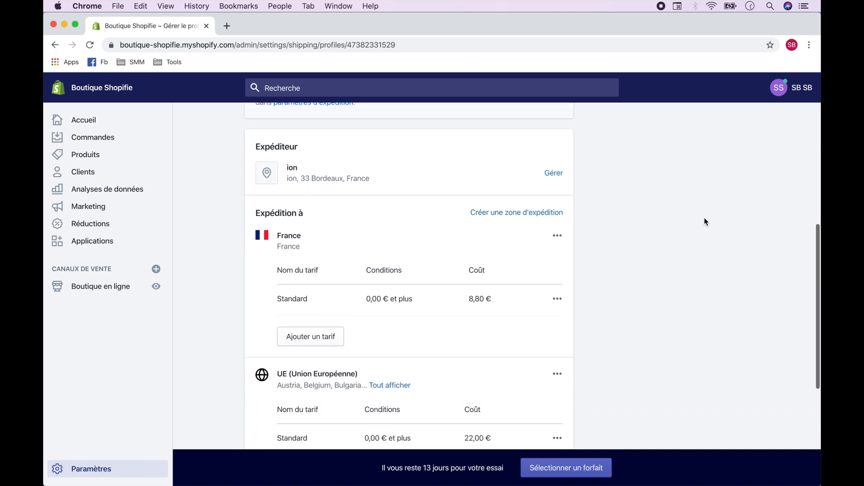
{"action": "scroll", "coordinate": [704, 222], "scroll_direction": "down", "scroll_amount": 4}
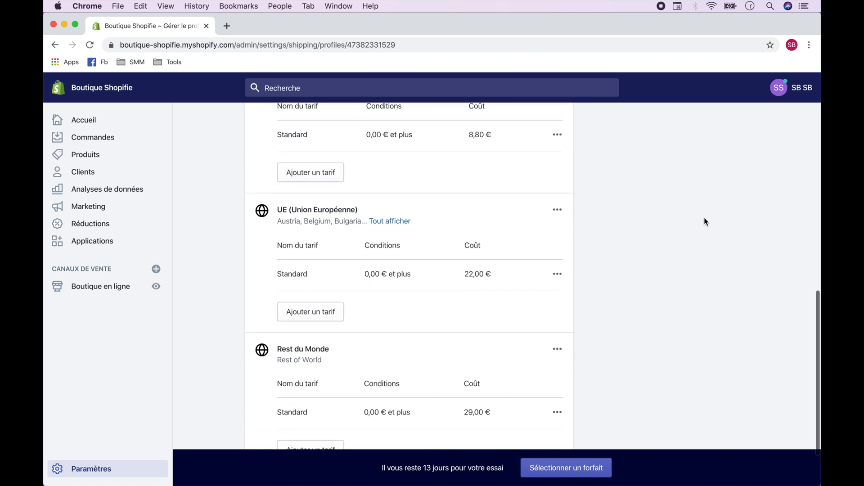
{"action": "scroll", "coordinate": [704, 222], "scroll_direction": "down", "scroll_amount": 2}
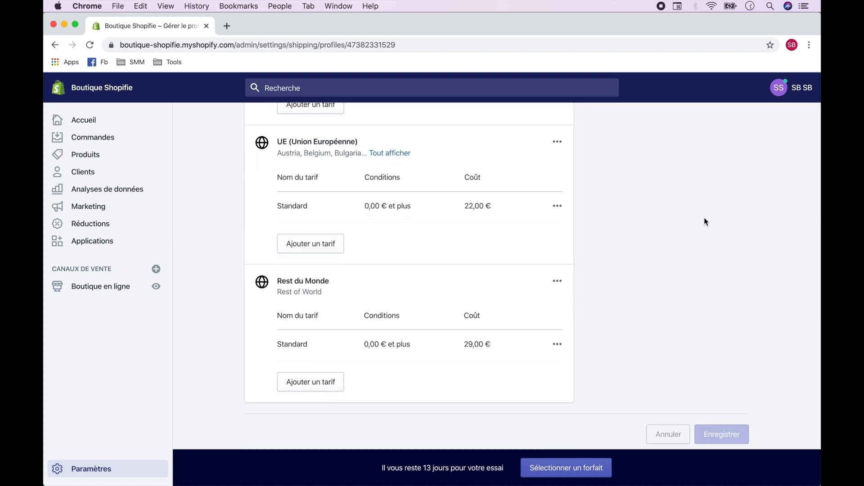
{"action": "left_click", "coordinate": [553, 285]}
{"action": "left_click", "coordinate": [525, 336]}
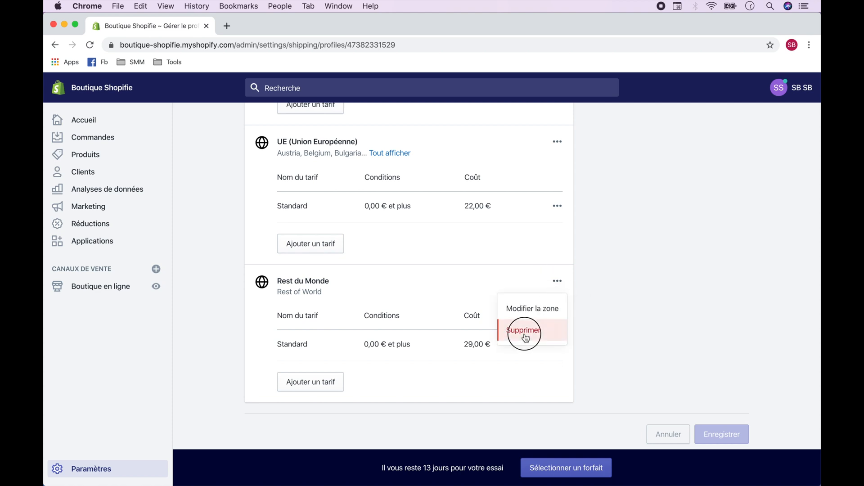
{"action": "left_click", "coordinate": [557, 210]}
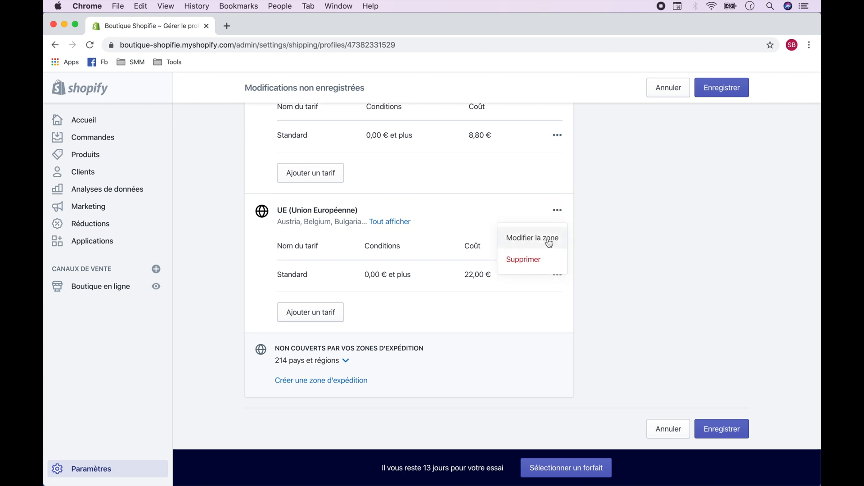
{"action": "left_click", "coordinate": [542, 259]}
{"action": "left_click", "coordinate": [720, 88]}
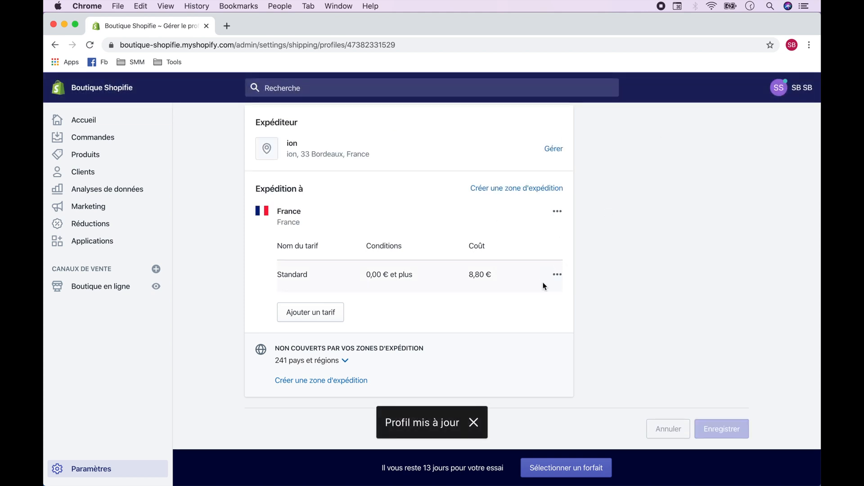
Step: Set the cost of France's Standard shipping rate to 2,00 €, remove its conditions and save the profile
{"action": "left_click", "coordinate": [555, 276]}
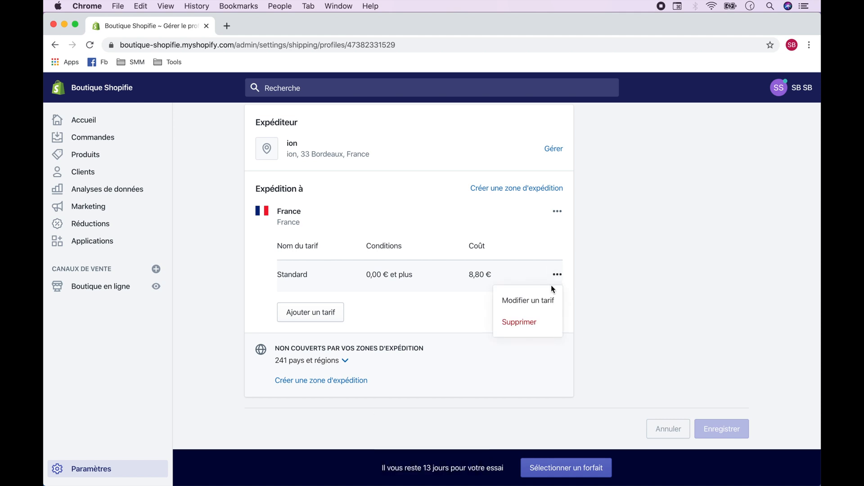
{"action": "left_click", "coordinate": [540, 305]}
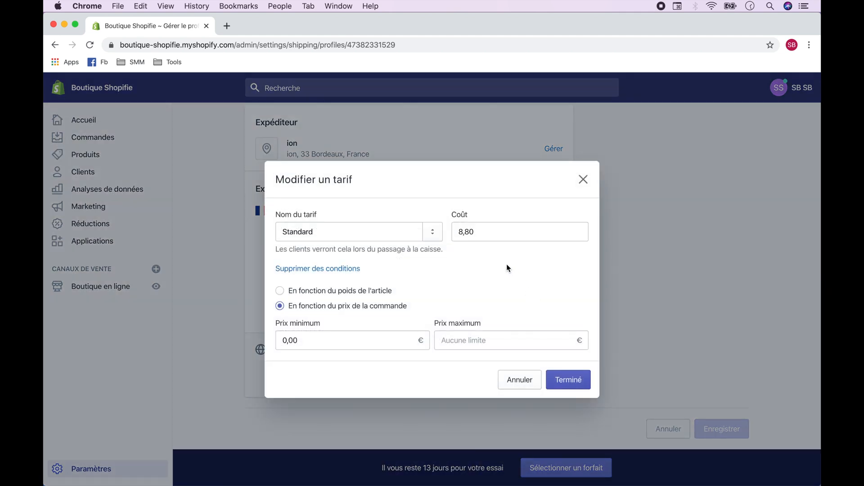
{"action": "double_click", "coordinate": [468, 230]}
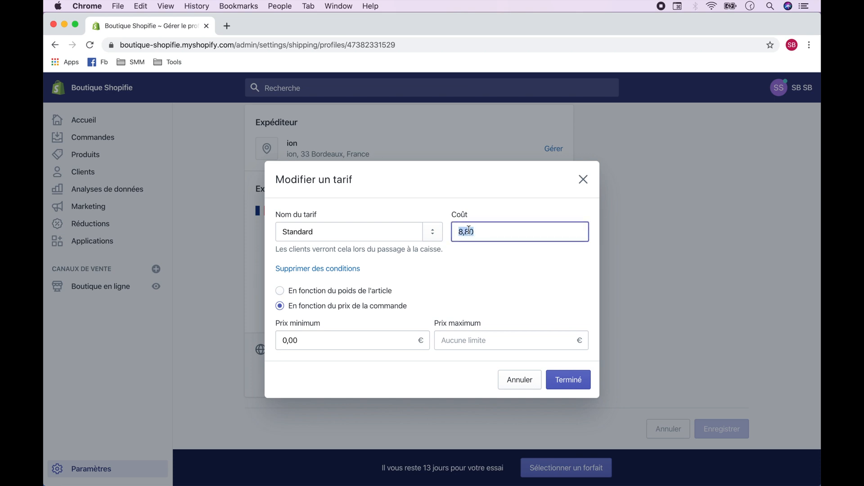
{"action": "left_click", "coordinate": [491, 269]}
{"action": "left_click", "coordinate": [347, 269]}
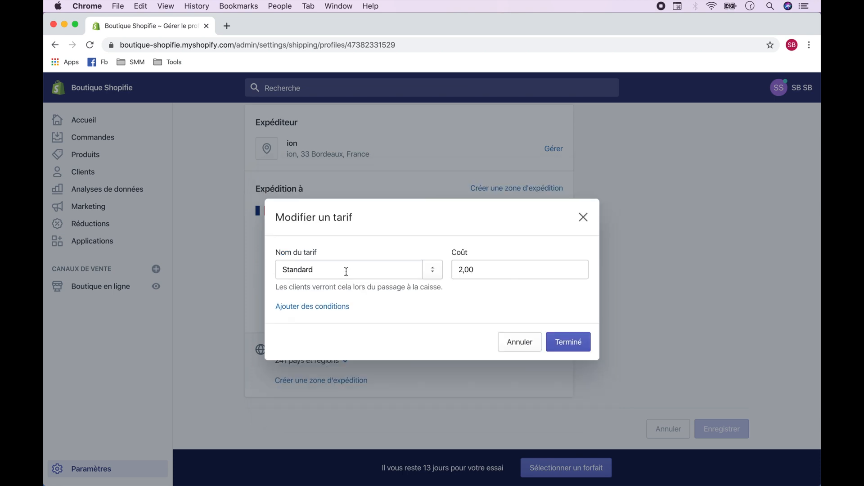
{"action": "left_click", "coordinate": [566, 343]}
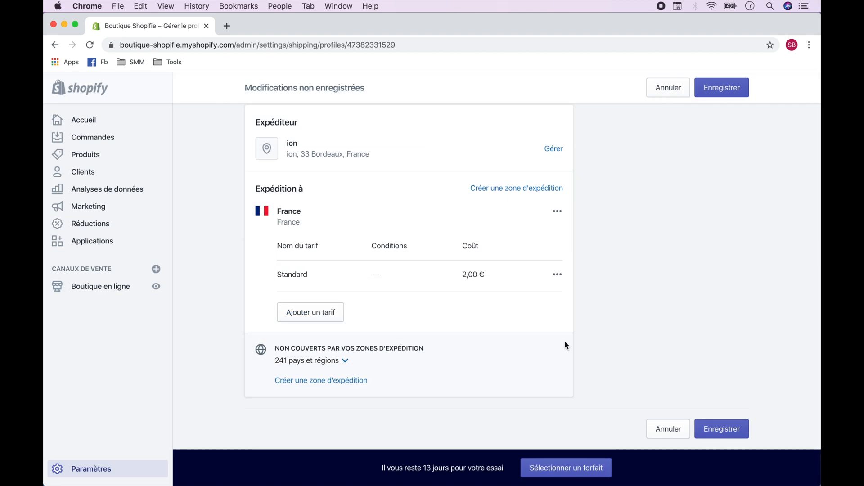
{"action": "left_click", "coordinate": [722, 88]}
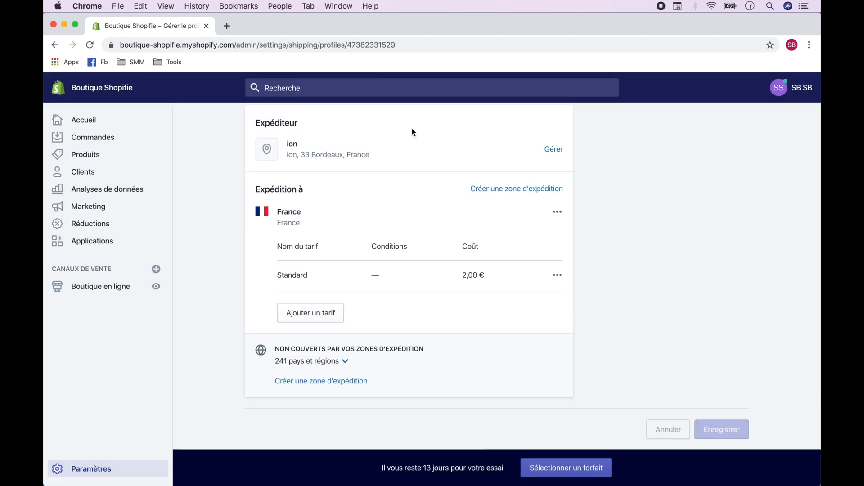
Step: Leave the shipping profile and open the online store's Domaines page
{"action": "left_click", "coordinate": [282, 127]}
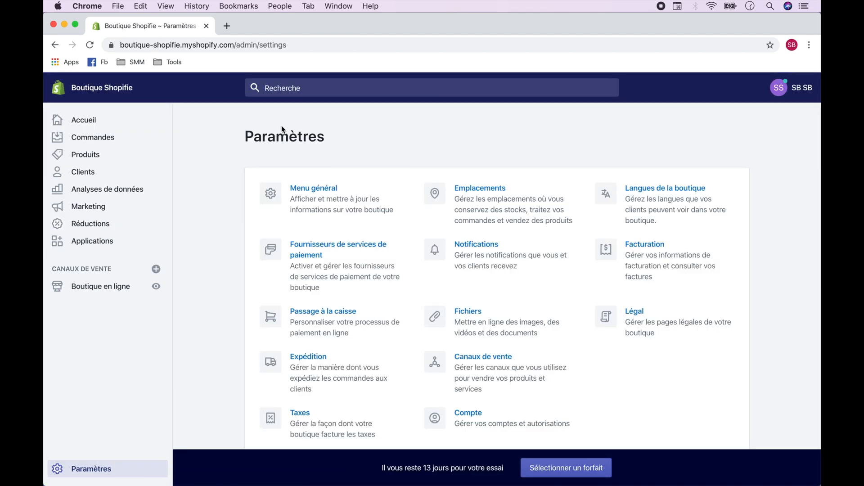
{"action": "left_click", "coordinate": [106, 288]}
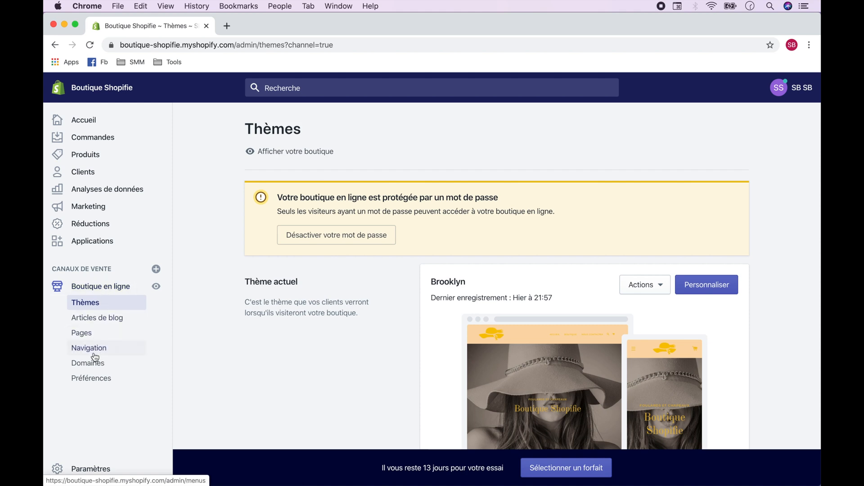
{"action": "left_click", "coordinate": [95, 369]}
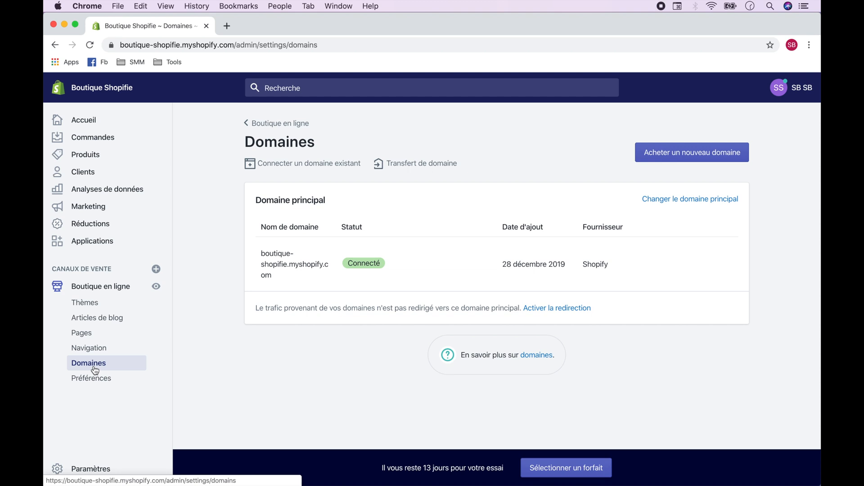
Step: Search for the new domain boutiqueshopifie and choose to buy boutiqueshopifie.com
{"action": "left_click", "coordinate": [707, 159]}
{"action": "type", "text": "bou"}
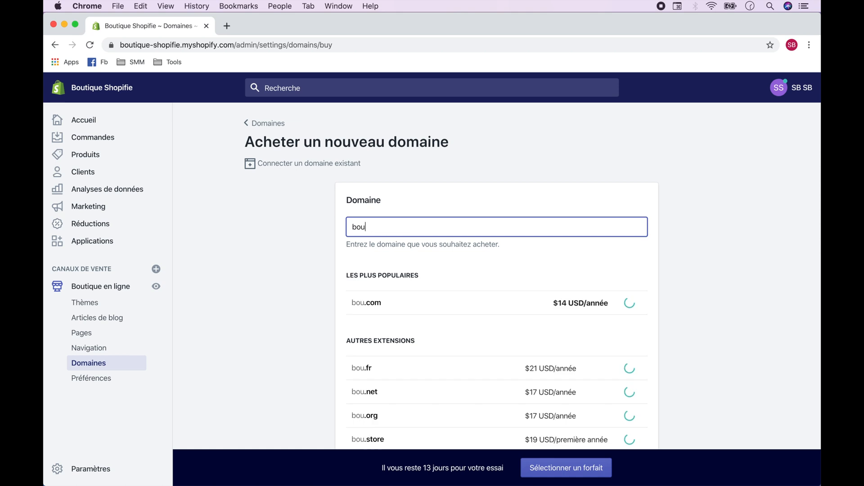
{"action": "type", "text": "tiqueshopifie"}
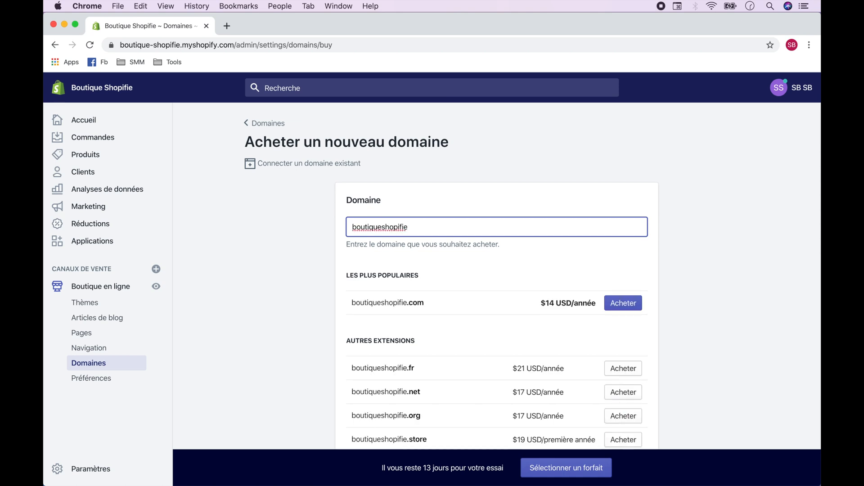
{"action": "left_click", "coordinate": [636, 302]}
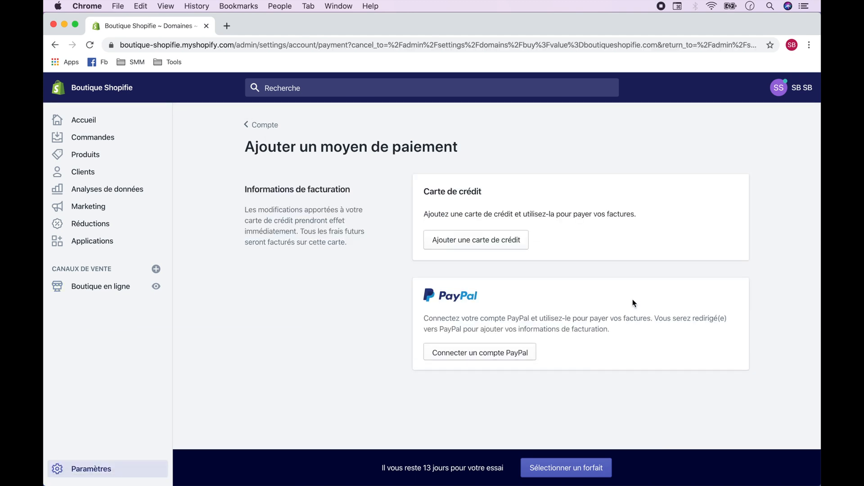
Step: Go to the online store's password protection settings, open the plan selection from there and choose the Basic Shopify plan at $29 per month
{"action": "left_click", "coordinate": [90, 293]}
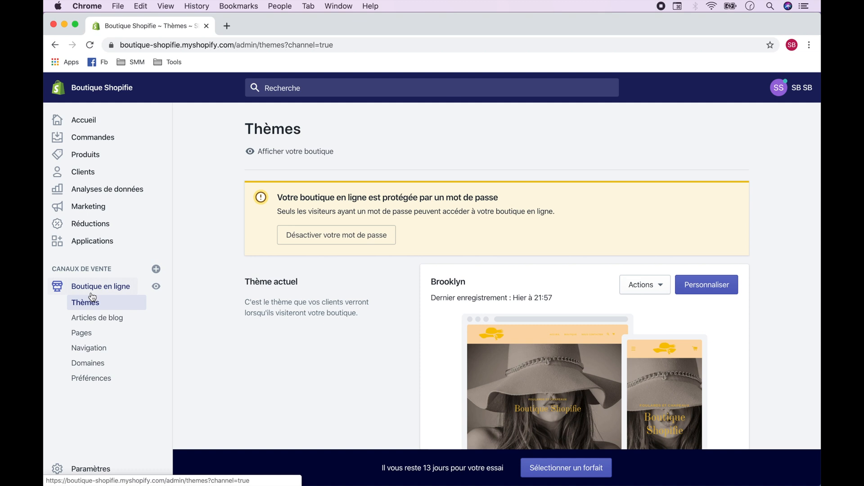
{"action": "left_click", "coordinate": [341, 239]}
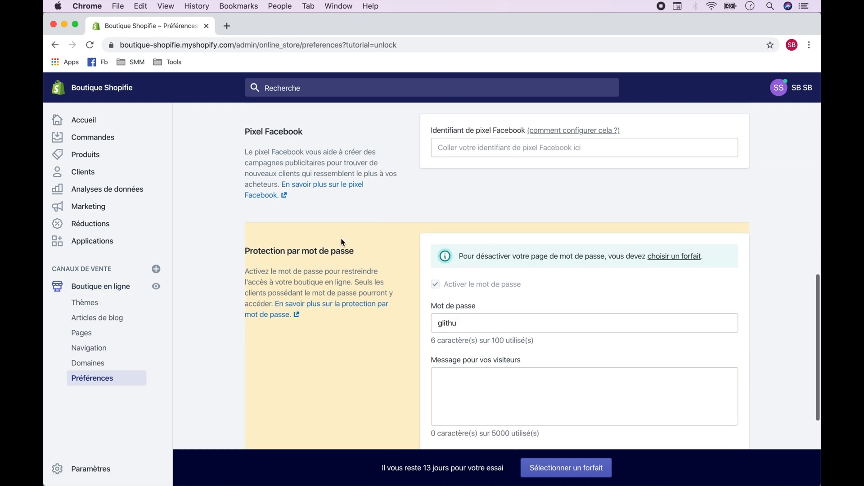
{"action": "left_click", "coordinate": [684, 259]}
{"action": "scroll", "coordinate": [684, 254], "scroll_direction": "down", "scroll_amount": 2}
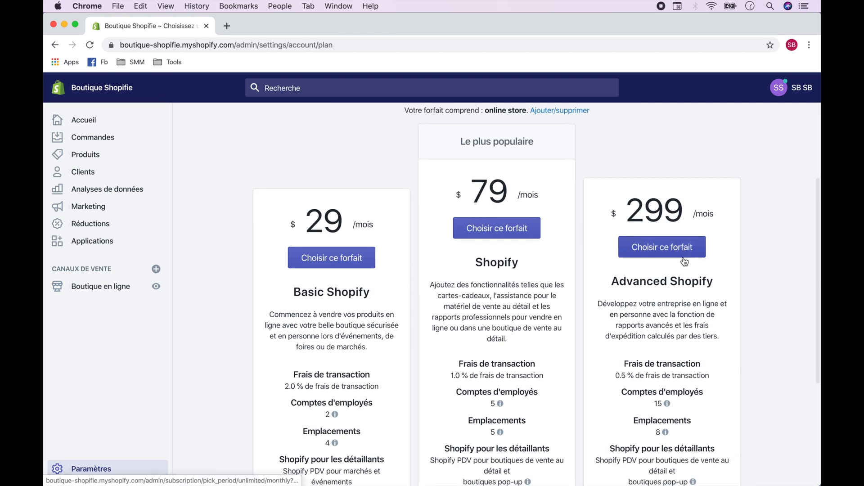
{"action": "left_click", "coordinate": [341, 258]}
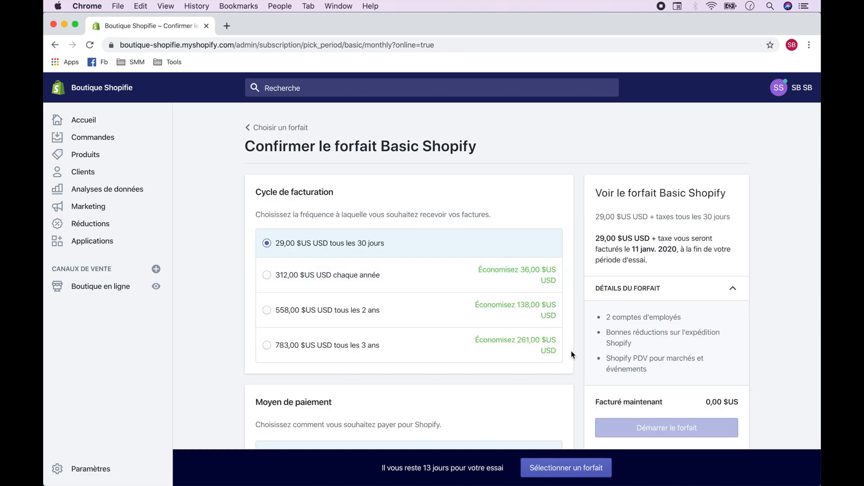
Step: Open the credit card form for paying the Basic Shopify plan and close it without adding a card
{"action": "scroll", "coordinate": [576, 353], "scroll_direction": "down", "scroll_amount": 5}
{"action": "left_click", "coordinate": [295, 336]}
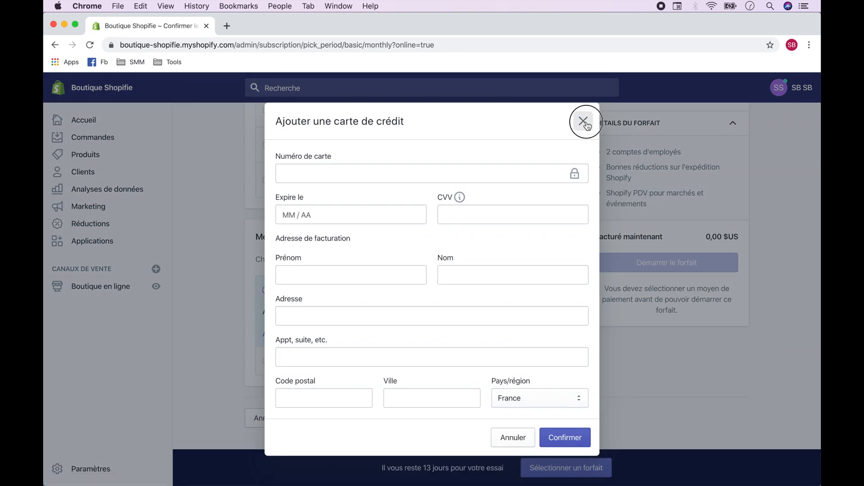
{"action": "left_click", "coordinate": [582, 119]}
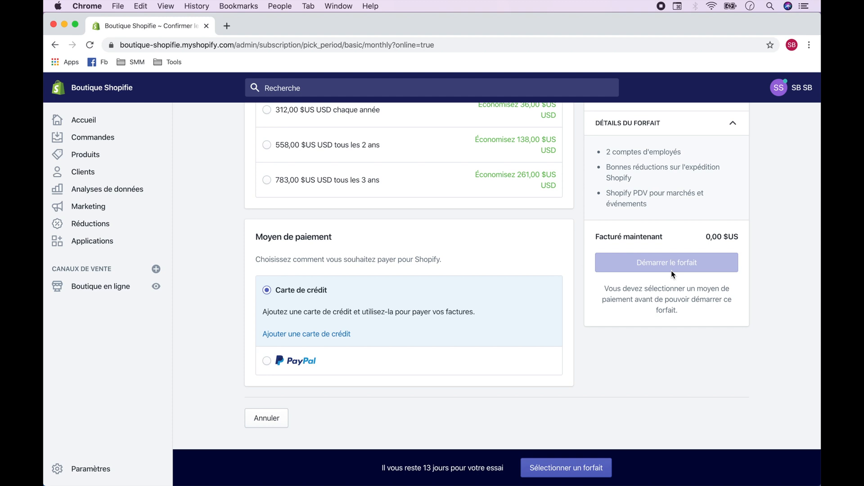